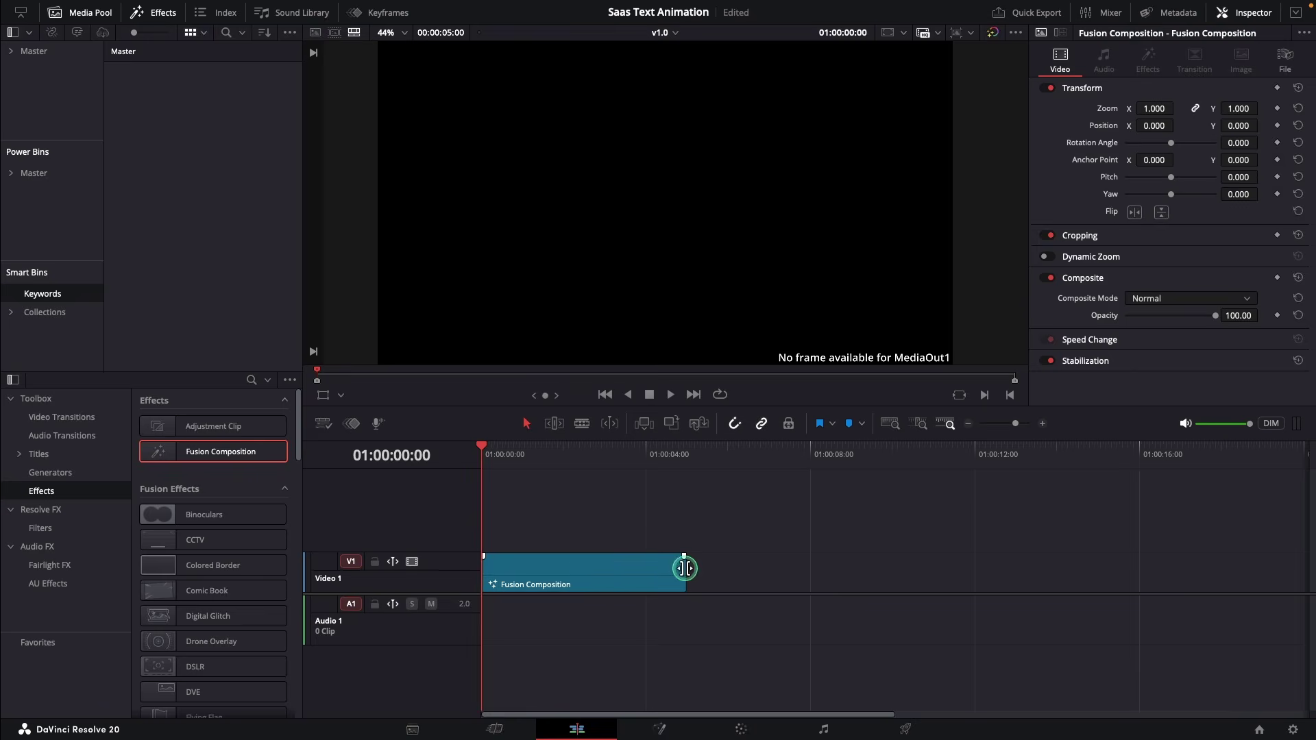
Open the Fusion Composition clip on the Fusion page and hide the Media Pool.
{"action": "right_click", "coordinate": [801, 559]}
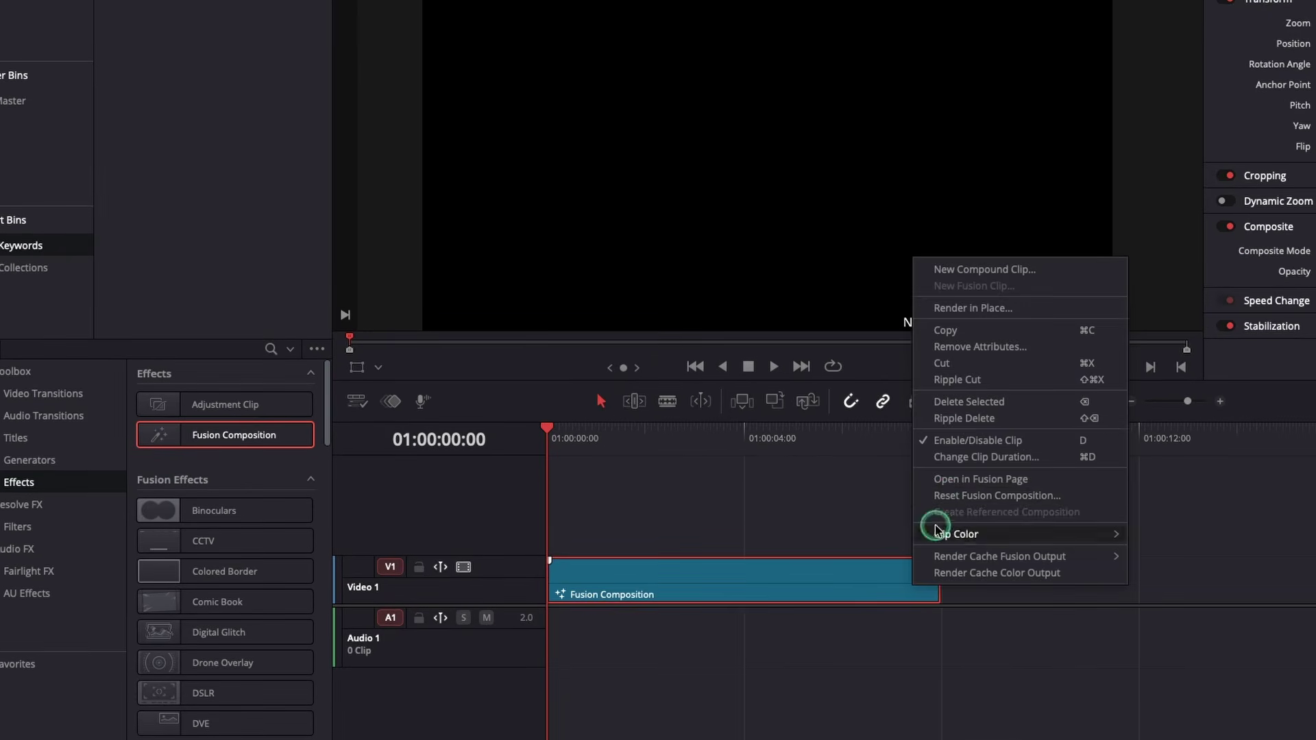
{"action": "left_click", "coordinate": [949, 479]}
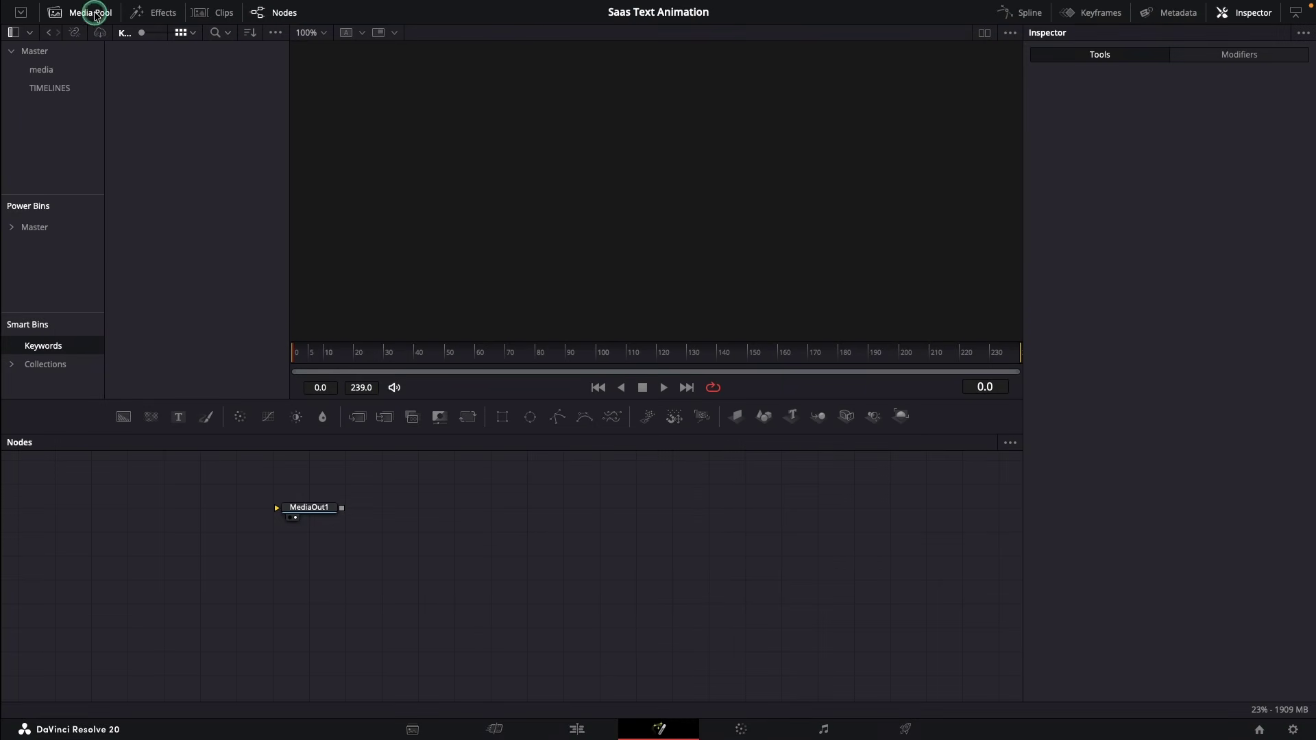
{"action": "left_click", "coordinate": [94, 14]}
Add a Background node feeding MediaOut1 and set its colour to a light grey of 0.882352 in red, green and blue.
{"action": "left_click_drag", "start_coordinate": [123, 416], "coordinate": [918, 631]}
{"action": "left_click", "coordinate": [108, 631]}
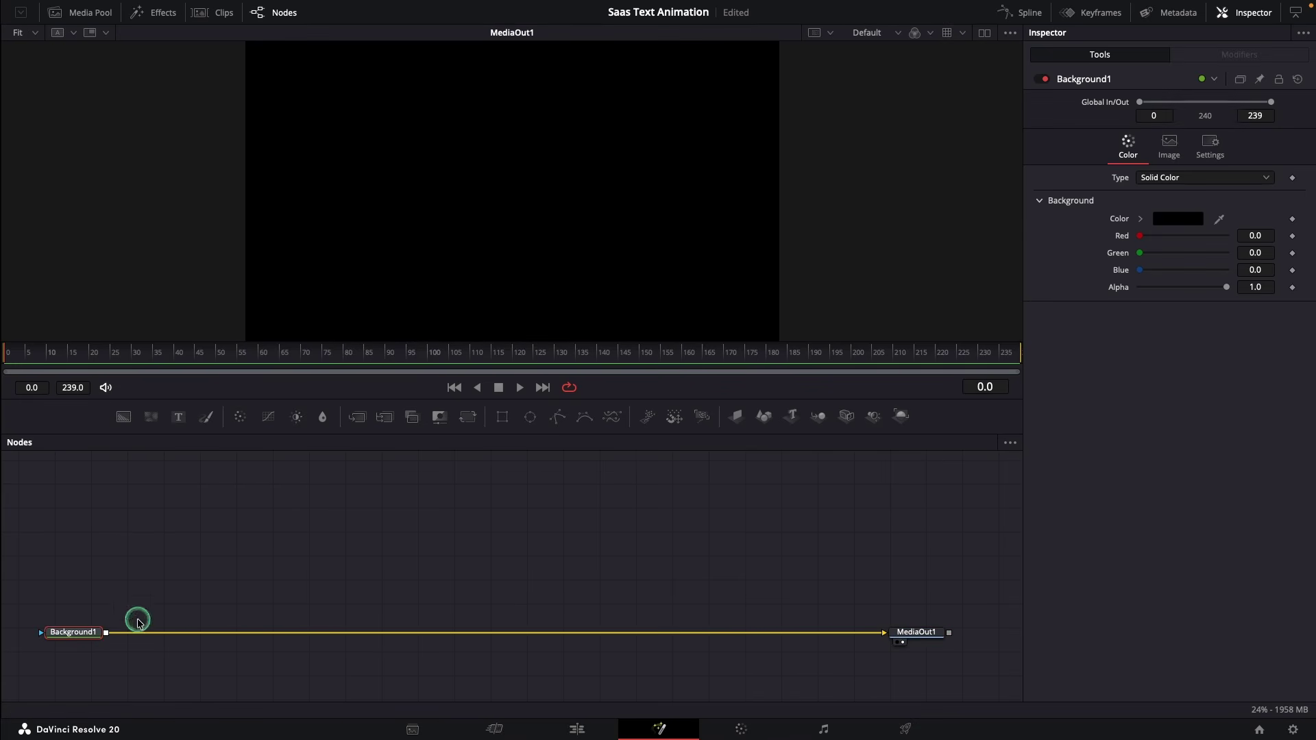
{"action": "left_click", "coordinate": [1194, 218]}
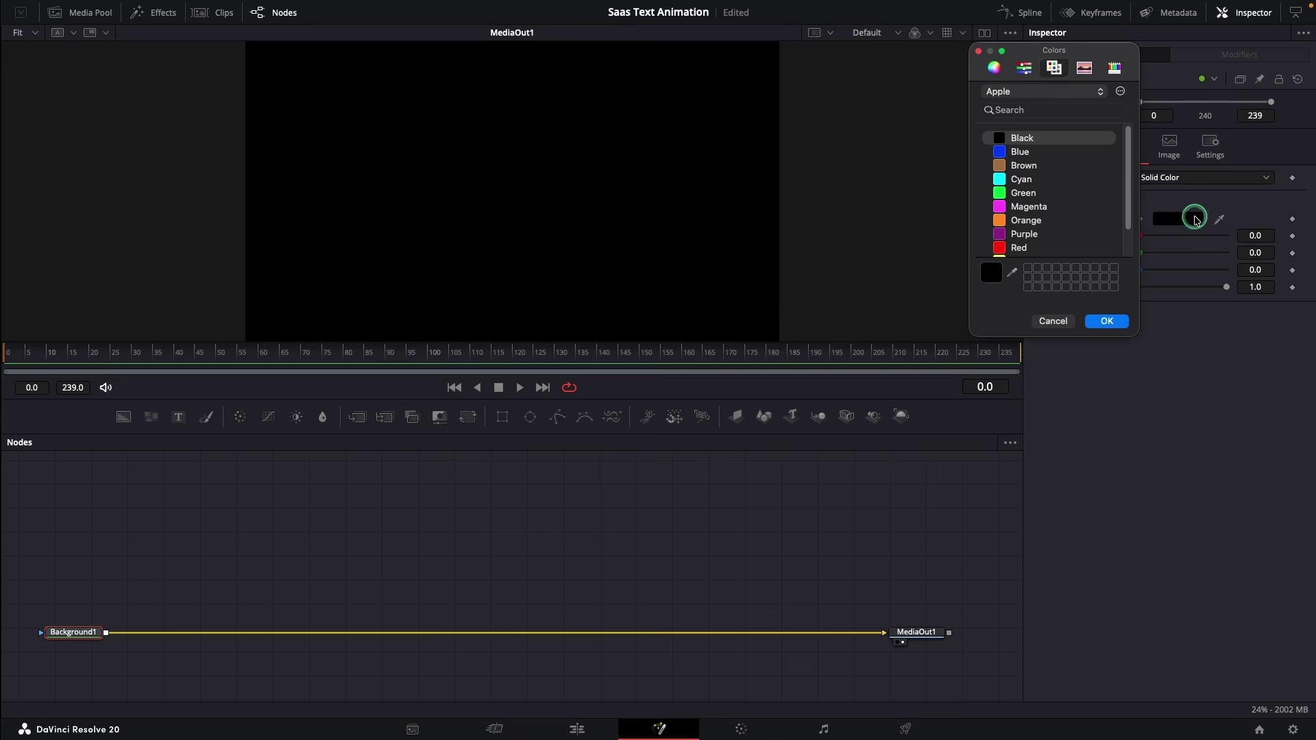
{"action": "left_click", "coordinate": [992, 69]}
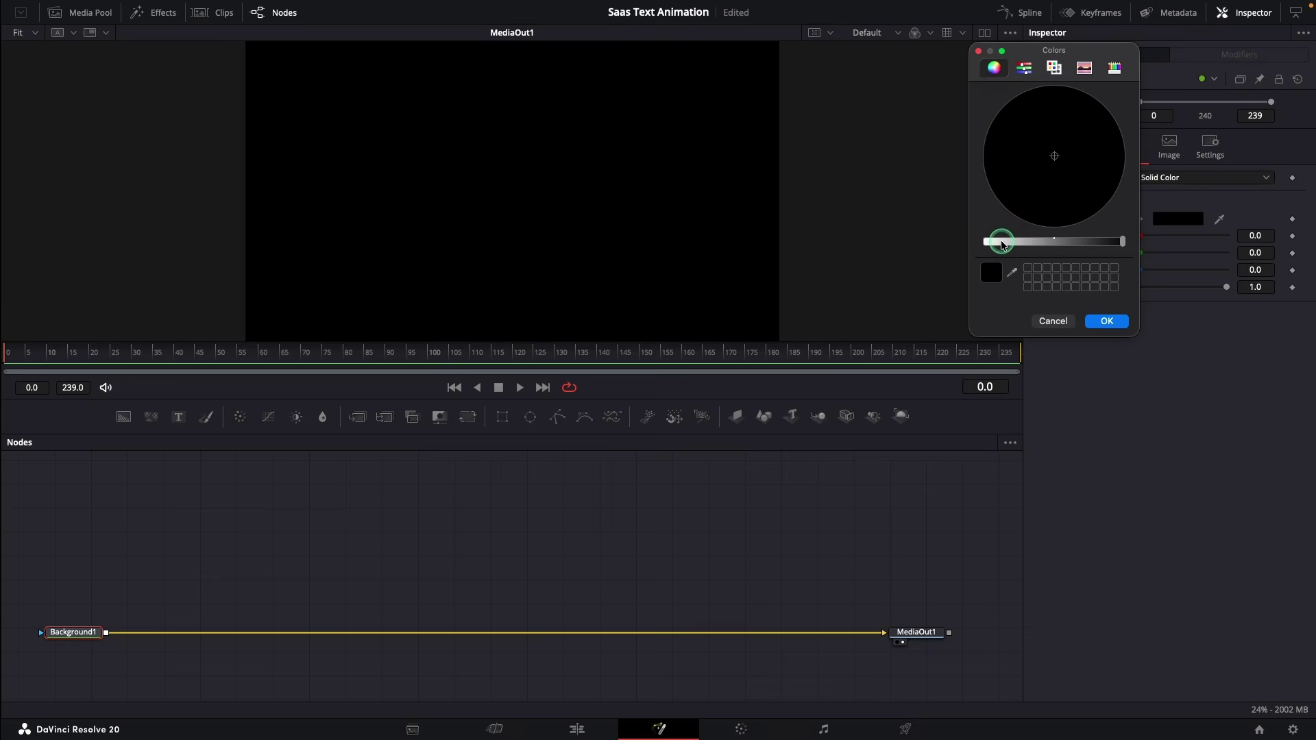
{"action": "left_click", "coordinate": [1001, 241]}
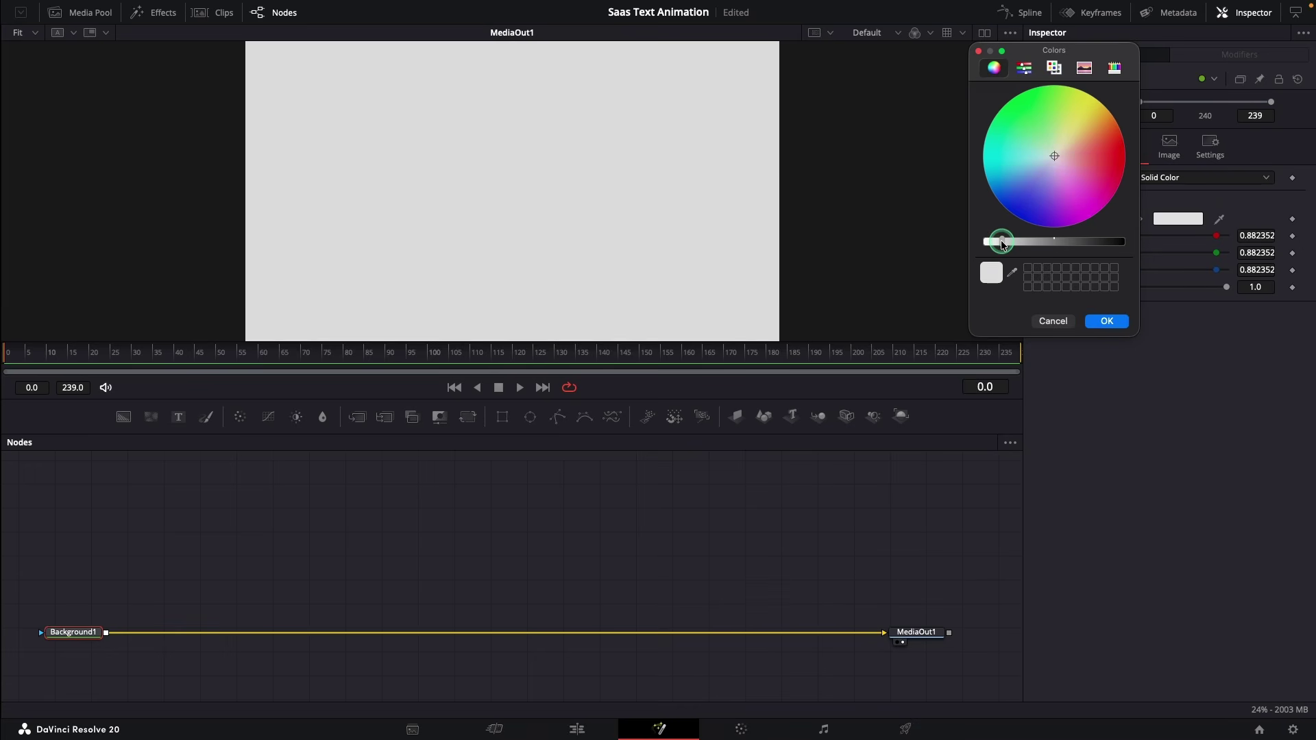
{"action": "left_click", "coordinate": [1106, 319]}
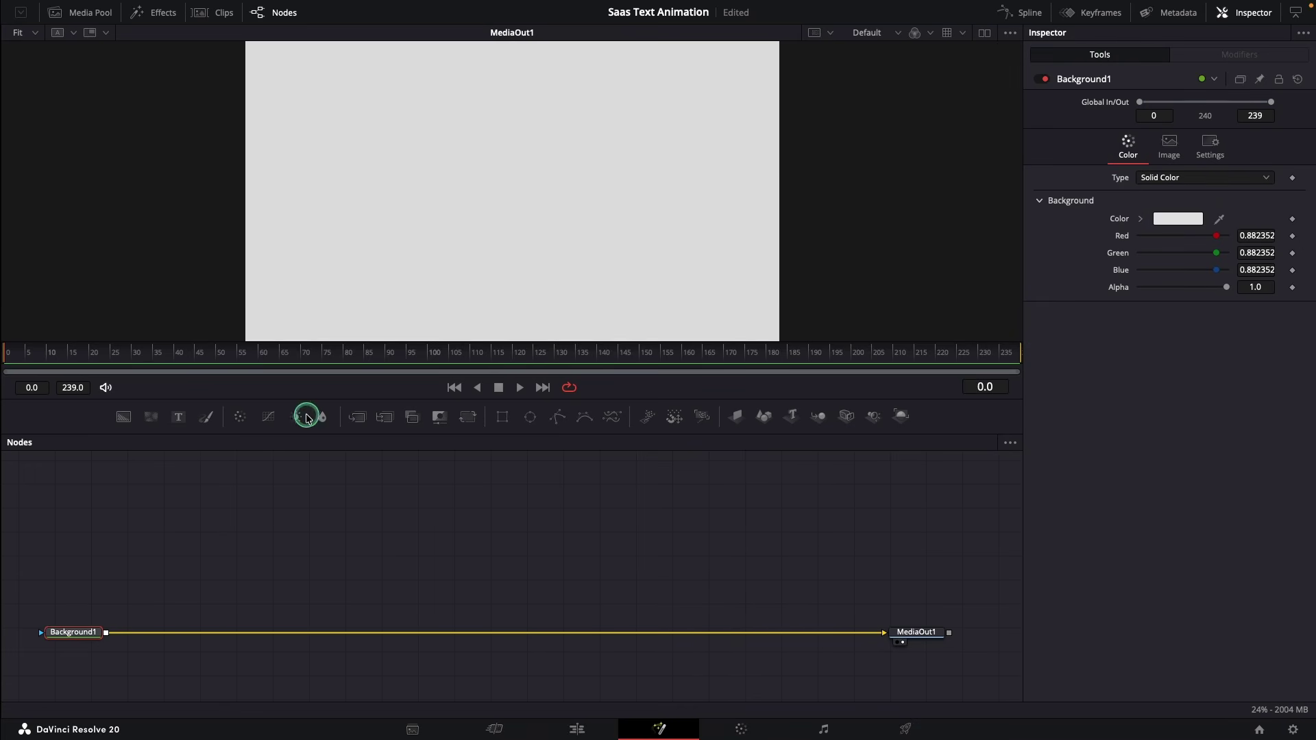
Add a text node merged over the background and enter the word "Make".
{"action": "left_click_drag", "start_coordinate": [188, 476], "coordinate": [104, 634]}
{"action": "left_click", "coordinate": [185, 514]}
{"action": "left_click", "coordinate": [1078, 259]}
{"action": "type", "text": "Make"}
Colour the "Make" text magenta and slightly darken the shade.
{"action": "left_click", "coordinate": [1165, 329]}
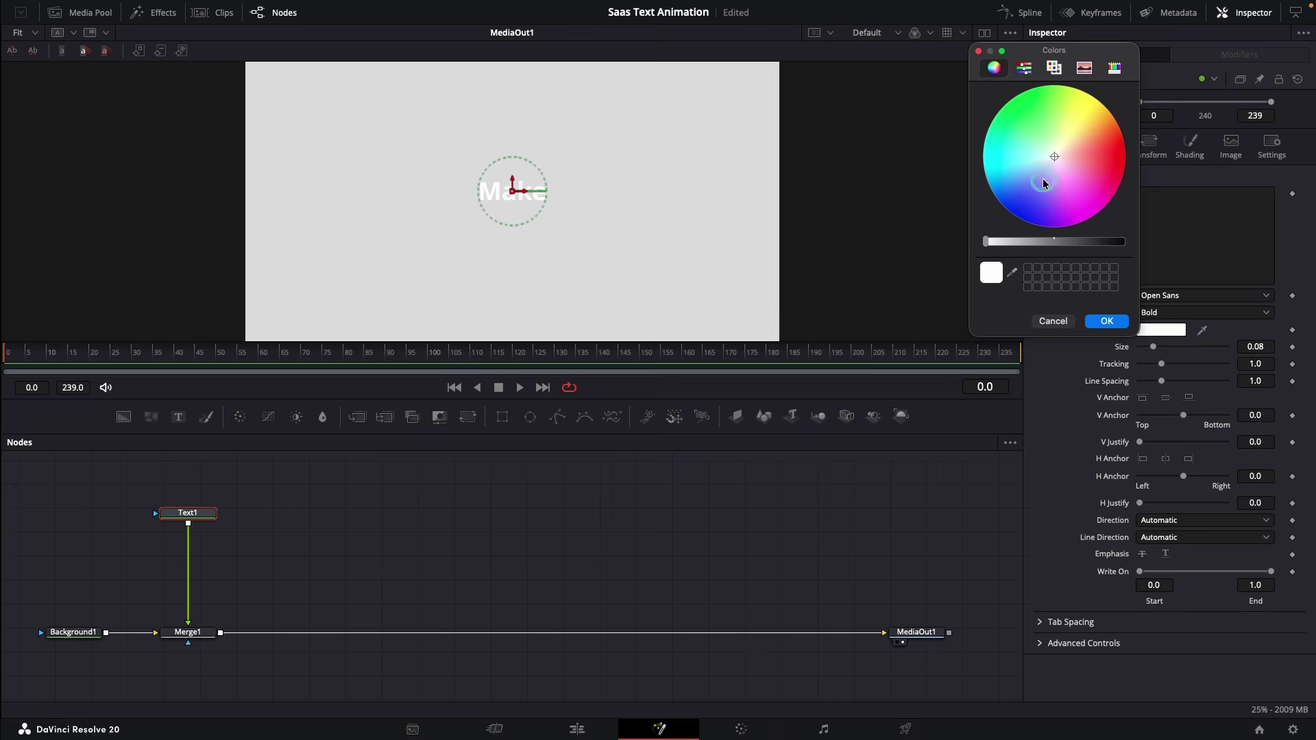
{"action": "left_click", "coordinate": [1053, 69]}
{"action": "left_click", "coordinate": [1028, 167]}
{"action": "left_click", "coordinate": [994, 67]}
{"action": "left_click_drag", "start_coordinate": [987, 241], "coordinate": [1004, 249]}
{"action": "left_click", "coordinate": [1107, 321]}
Set the size of the "Make" text to 0.15.
{"action": "left_click_drag", "start_coordinate": [1153, 346], "coordinate": [1178, 352]}
{"action": "key", "text": "BackSpace"}
{"action": "key", "text": "BackSpace"}
{"action": "key", "text": "Tab"}
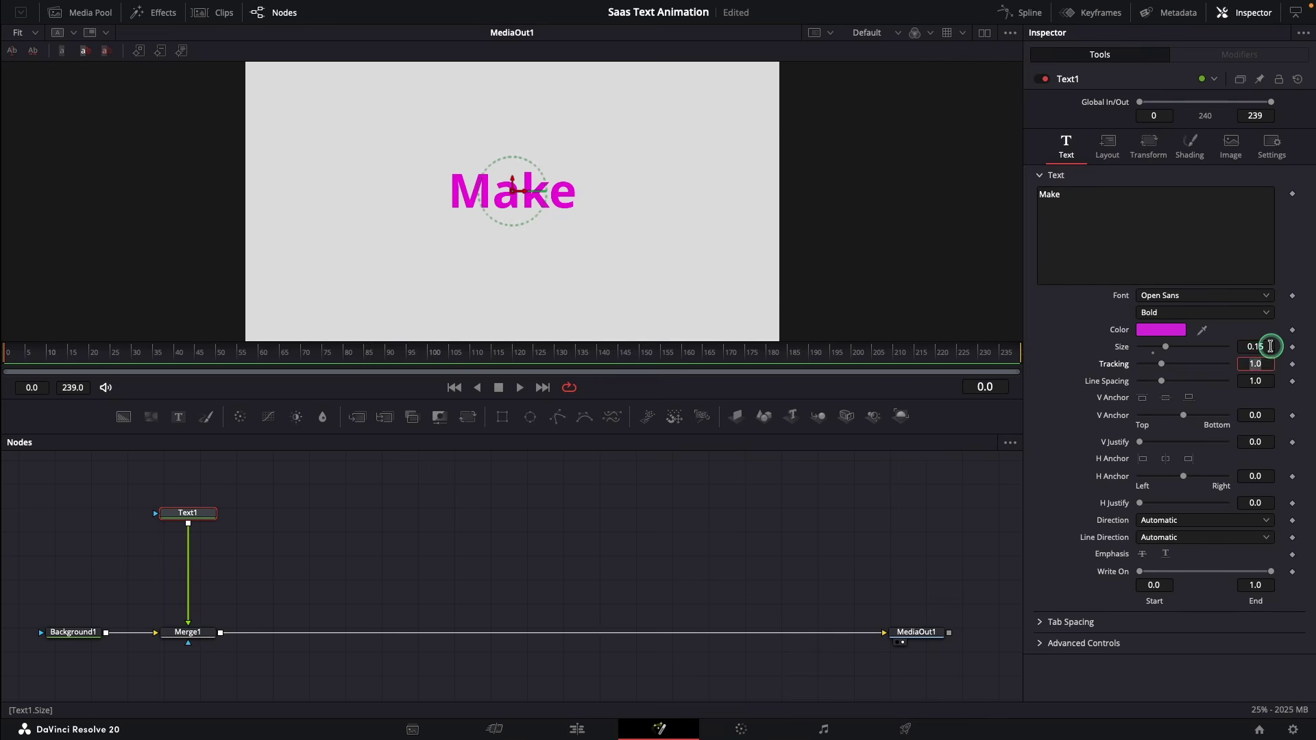
Keyframe the Size of Merge1 from 2.65 at frame 0 to 1.0 at frame 10.
{"action": "left_click", "coordinate": [191, 632]}
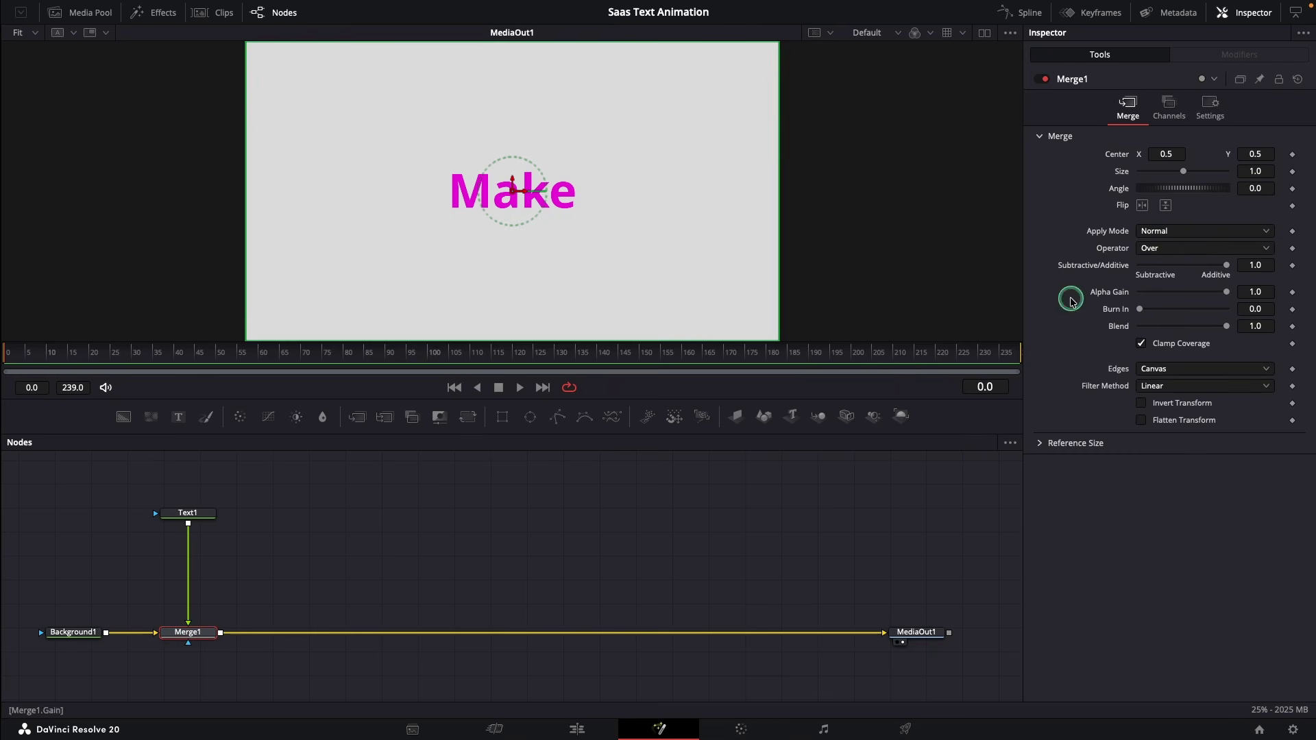
{"action": "left_click_drag", "start_coordinate": [1184, 179], "coordinate": [1204, 178]}
{"action": "left_click", "coordinate": [1291, 173]}
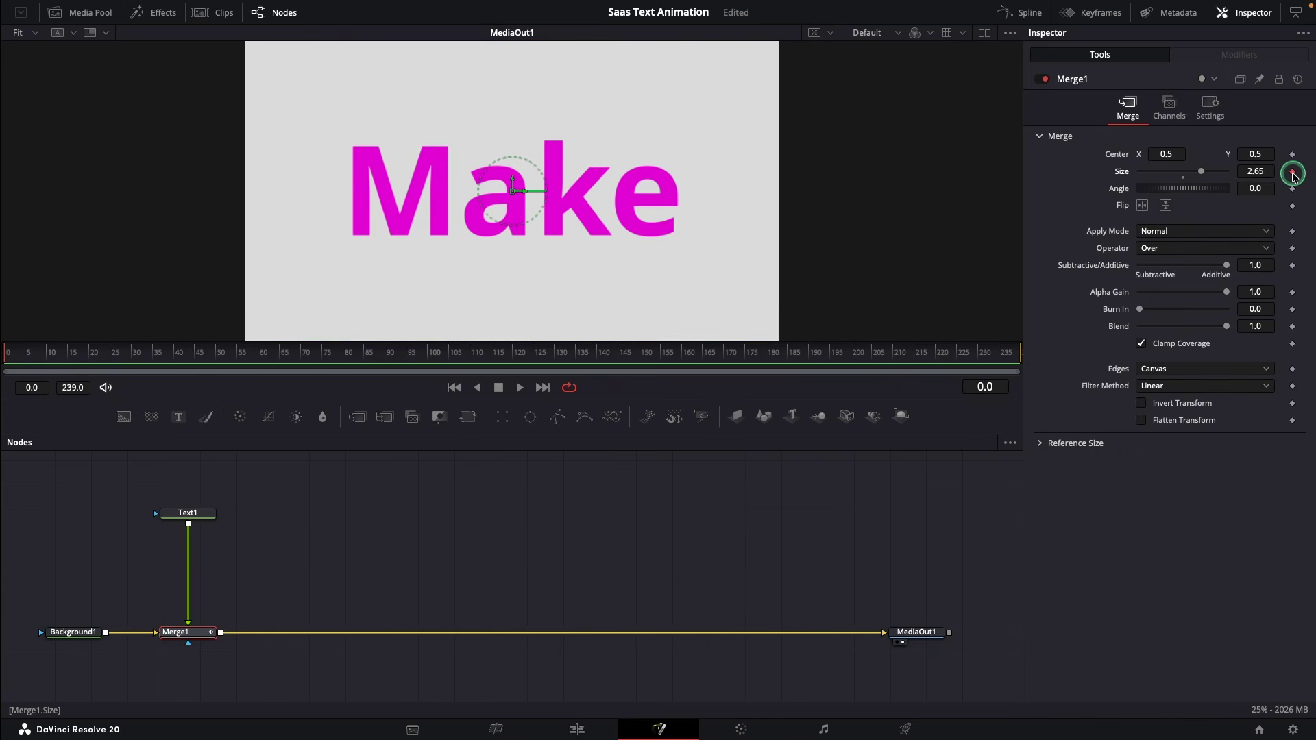
{"action": "left_click_drag", "start_coordinate": [1201, 171], "coordinate": [1184, 180]}
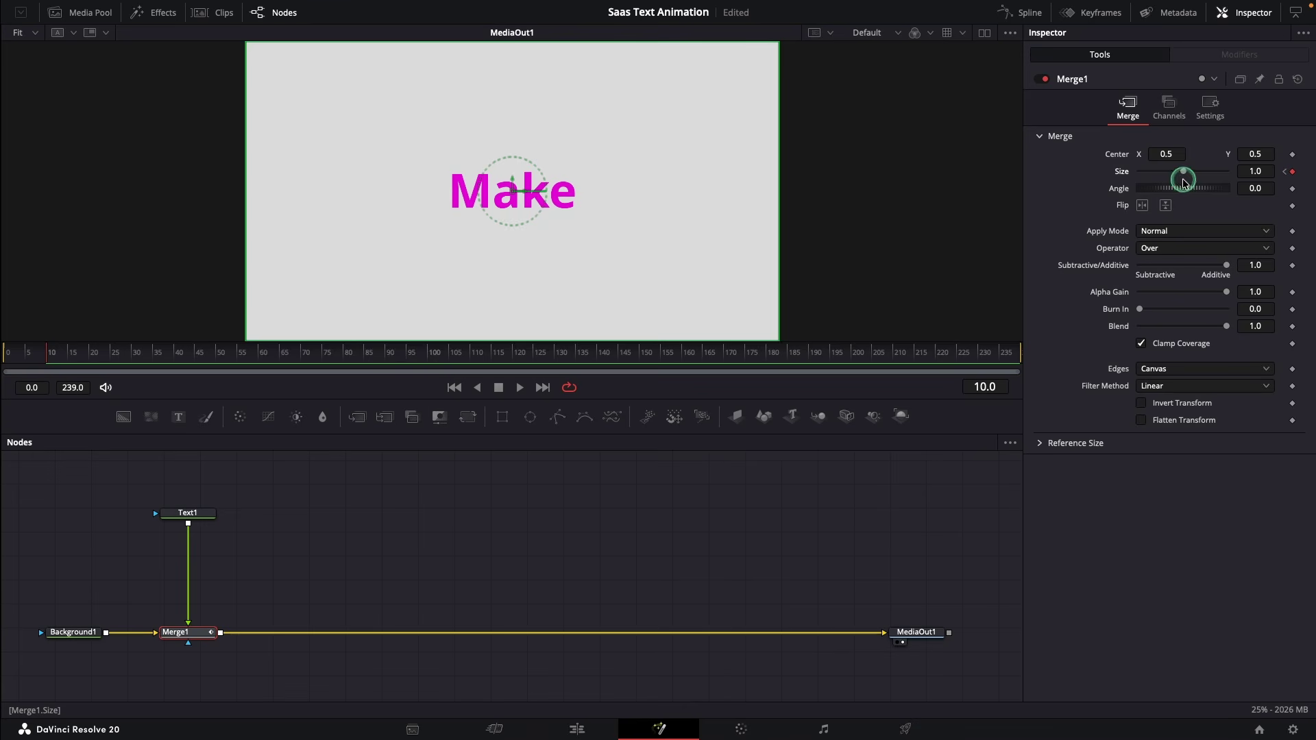
Smooth the Merge1 Size curve across both keyframes in the Spline editor and play back the shrinking text.
{"action": "left_click", "coordinate": [1029, 12]}
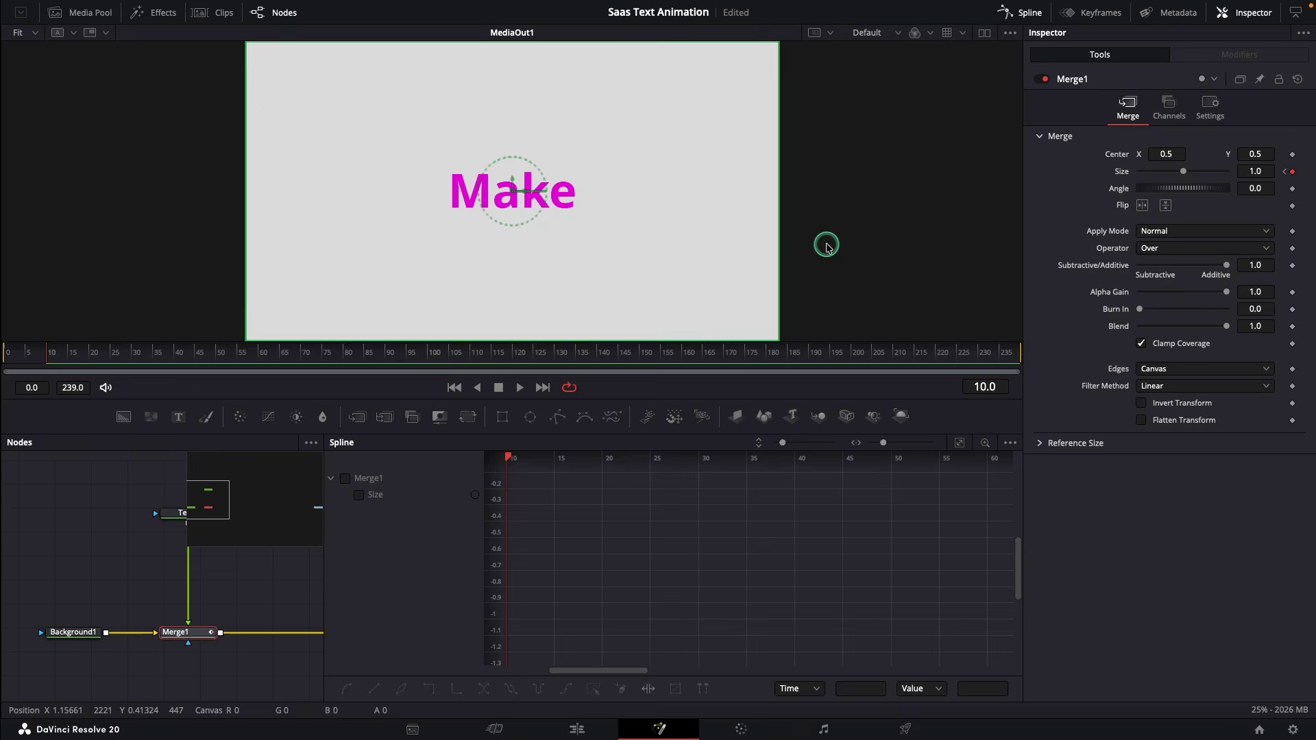
{"action": "left_click", "coordinate": [363, 497]}
{"action": "left_click", "coordinate": [958, 442]}
{"action": "left_click_drag", "start_coordinate": [537, 470], "coordinate": [984, 653]}
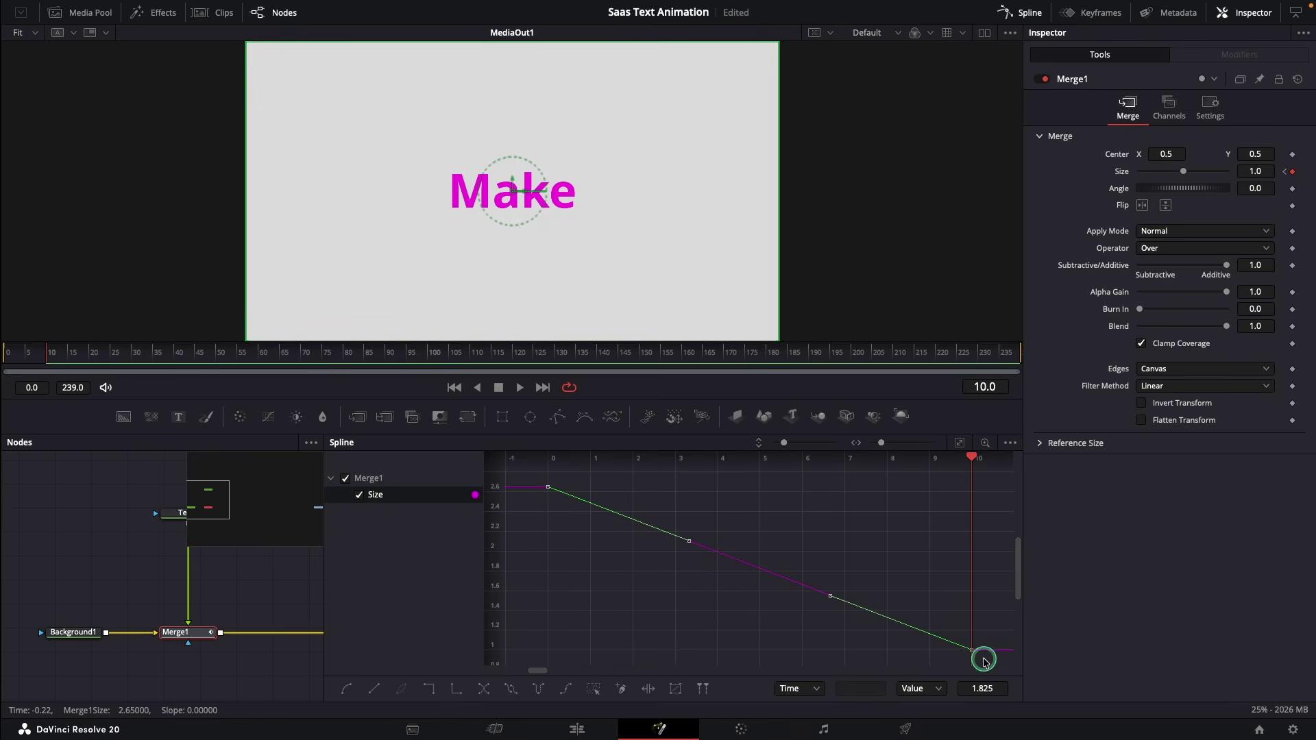
{"action": "left_click", "coordinate": [350, 690]}
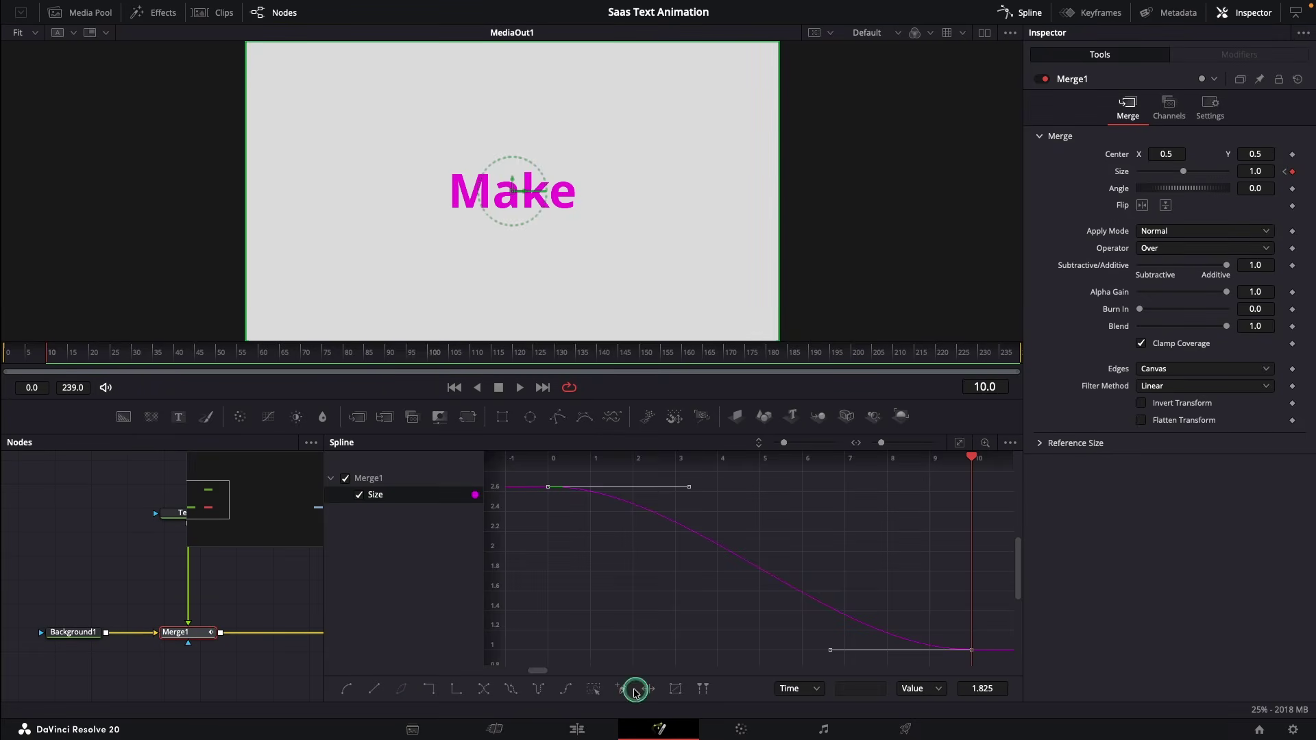
{"action": "left_click", "coordinate": [517, 387]}
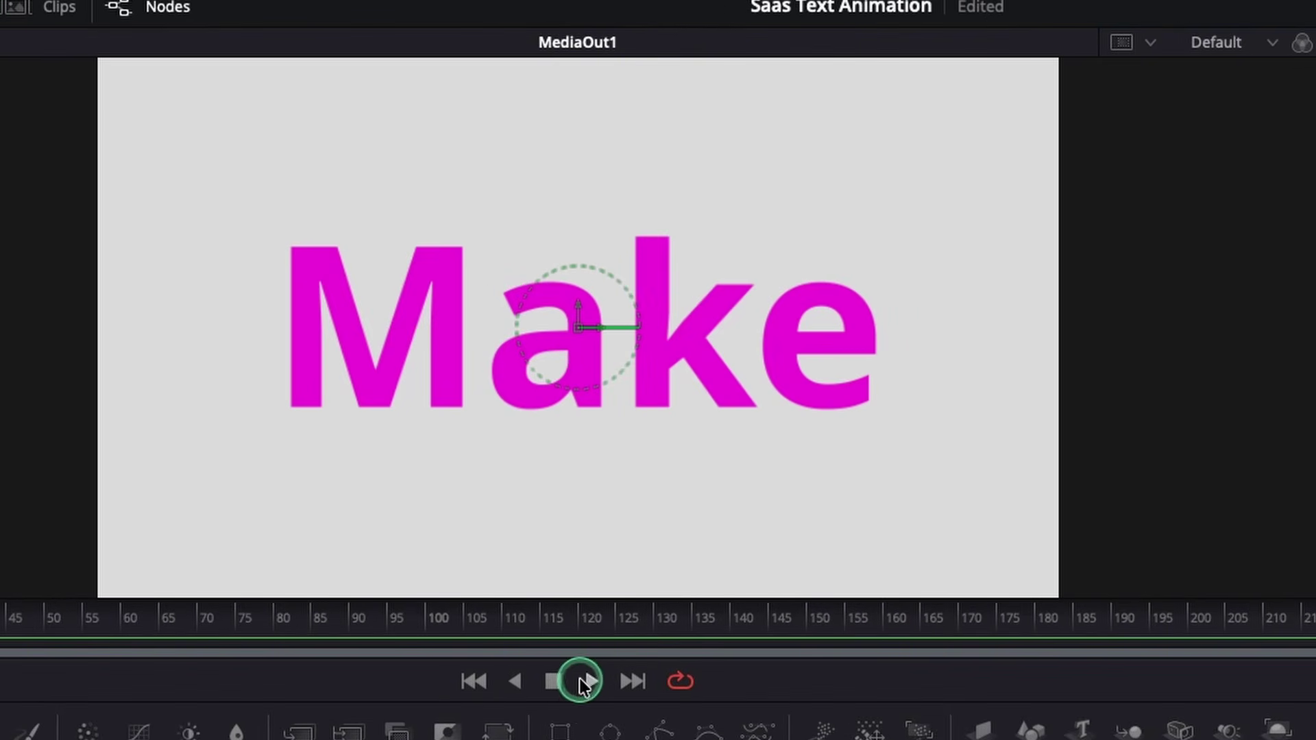
{"action": "left_click", "coordinate": [552, 680]}
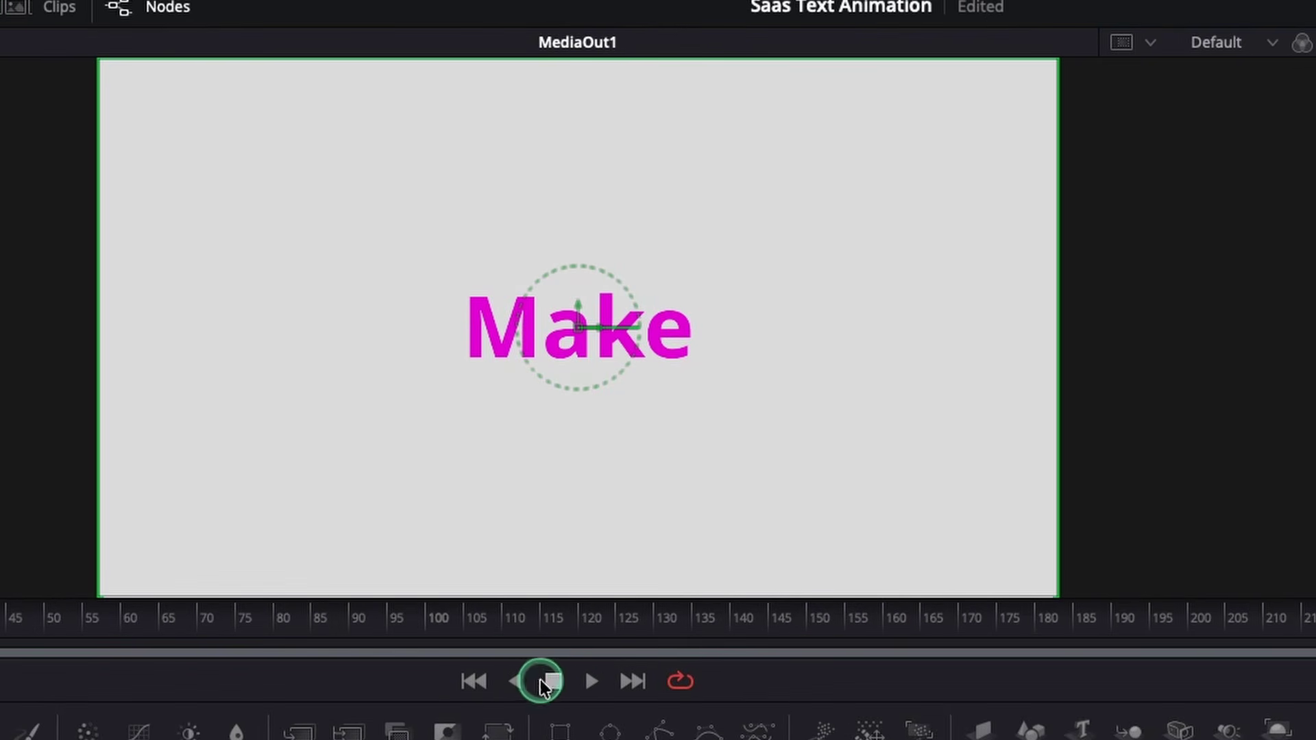
{"action": "left_click", "coordinate": [483, 680]}
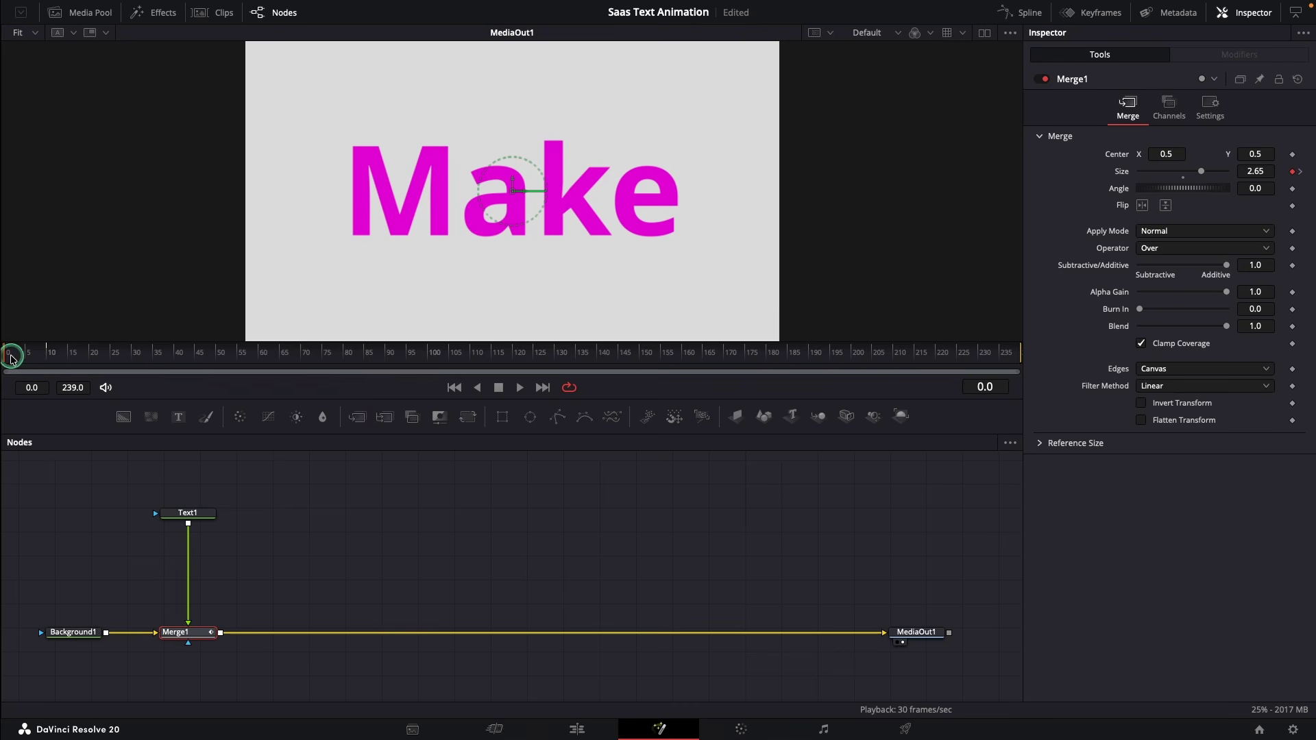
Keyframe Merge1's Center at X 0.5 on frame 7 and shift the text toward the left side of the image at frame 17.
{"action": "left_click_drag", "start_coordinate": [19, 356], "coordinate": [43, 358]}
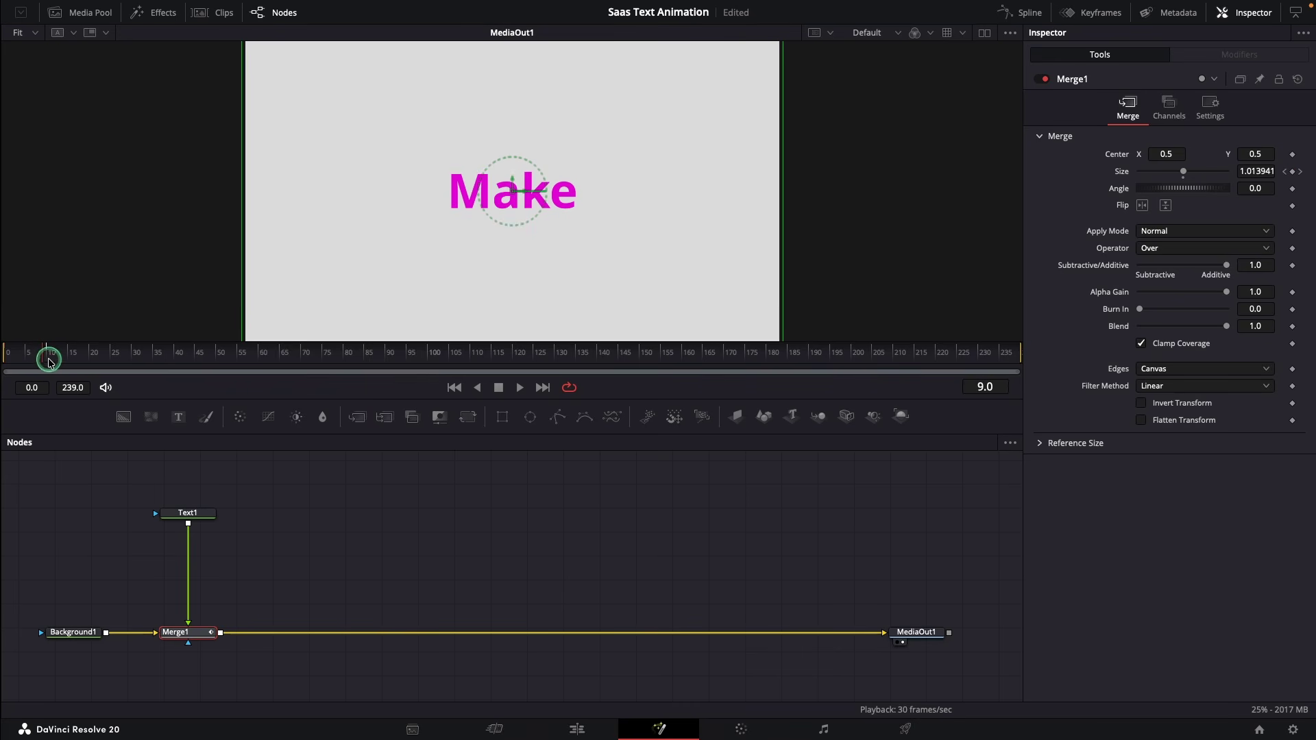
{"action": "left_click_drag", "start_coordinate": [51, 354], "coordinate": [51, 353]}
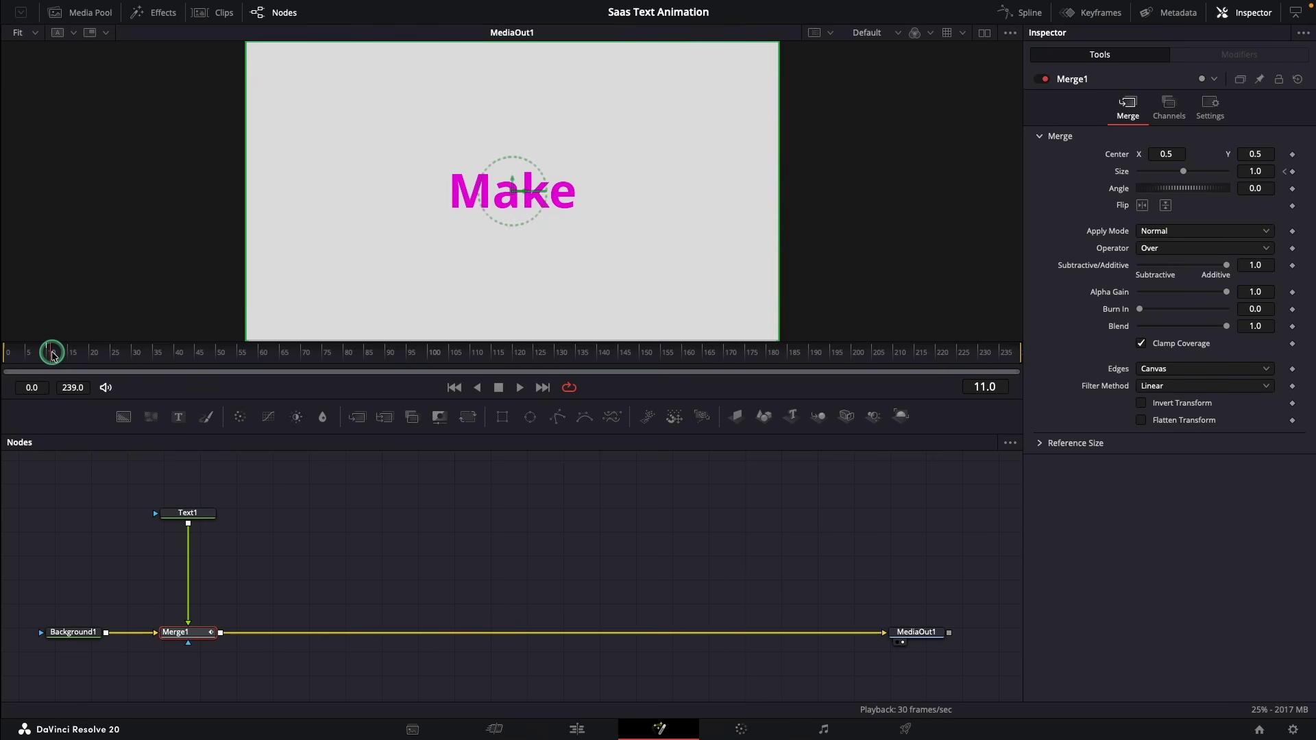
{"action": "left_click_drag", "start_coordinate": [22, 354], "coordinate": [35, 359]}
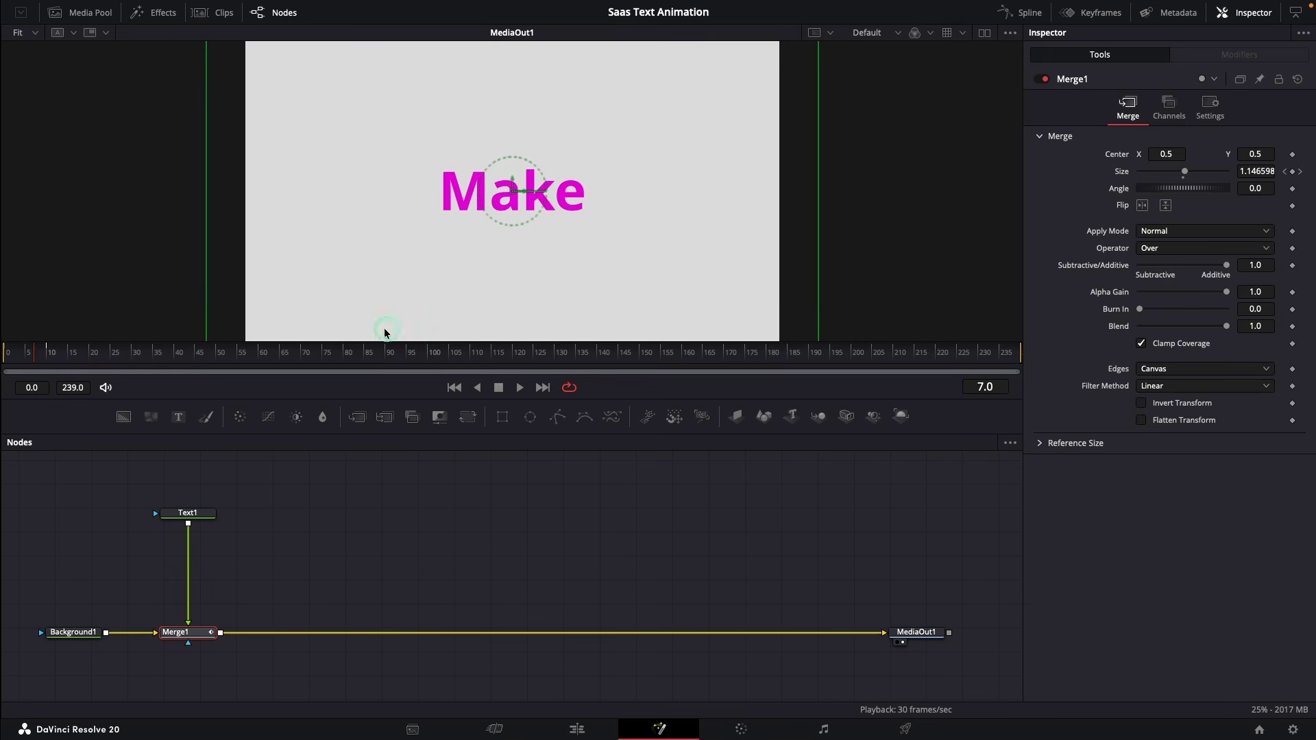
{"action": "left_click", "coordinate": [1292, 157]}
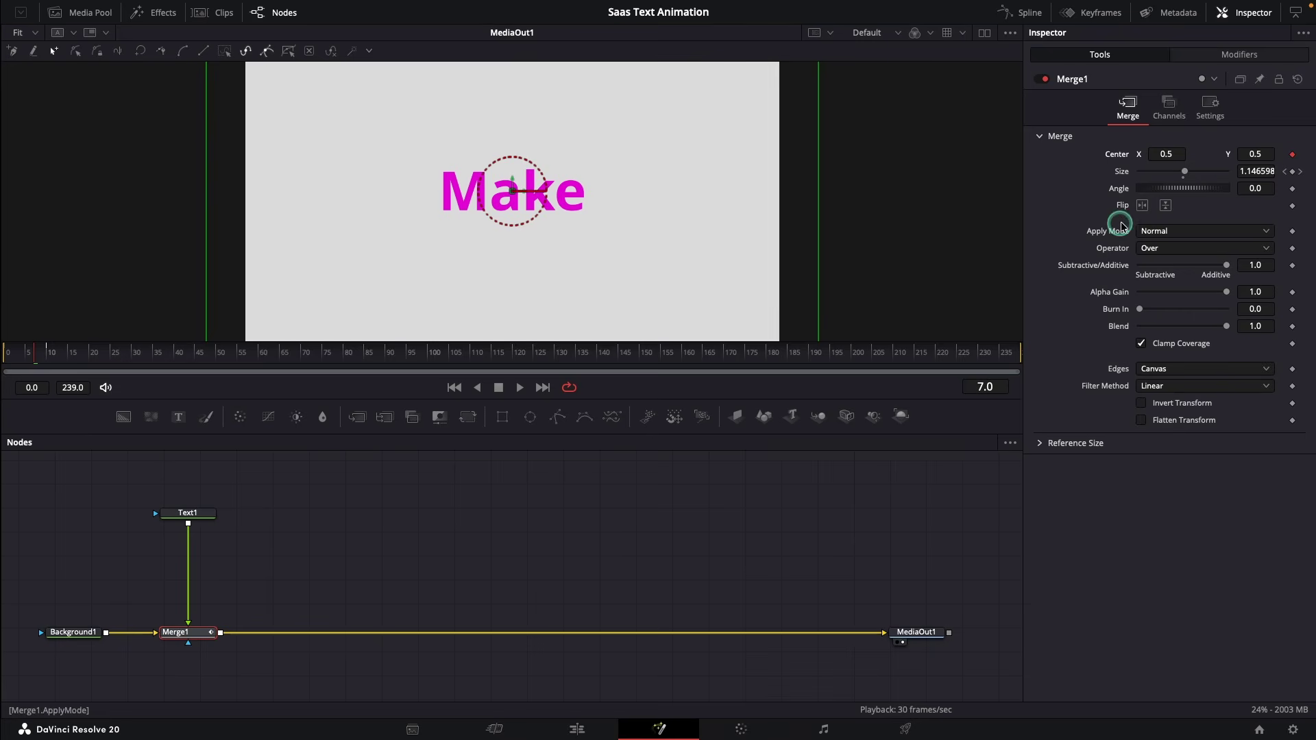
{"action": "left_click", "coordinate": [77, 352]}
{"action": "left_click_drag", "start_coordinate": [1169, 155], "coordinate": [1078, 207]}
Keyframe Merge1's Center X at 0.247 on frame 30 and at -0.287, off the canvas, on frame 45.
{"action": "left_click", "coordinate": [112, 351]}
{"action": "left_click_drag", "start_coordinate": [1174, 157], "coordinate": [1165, 154]}
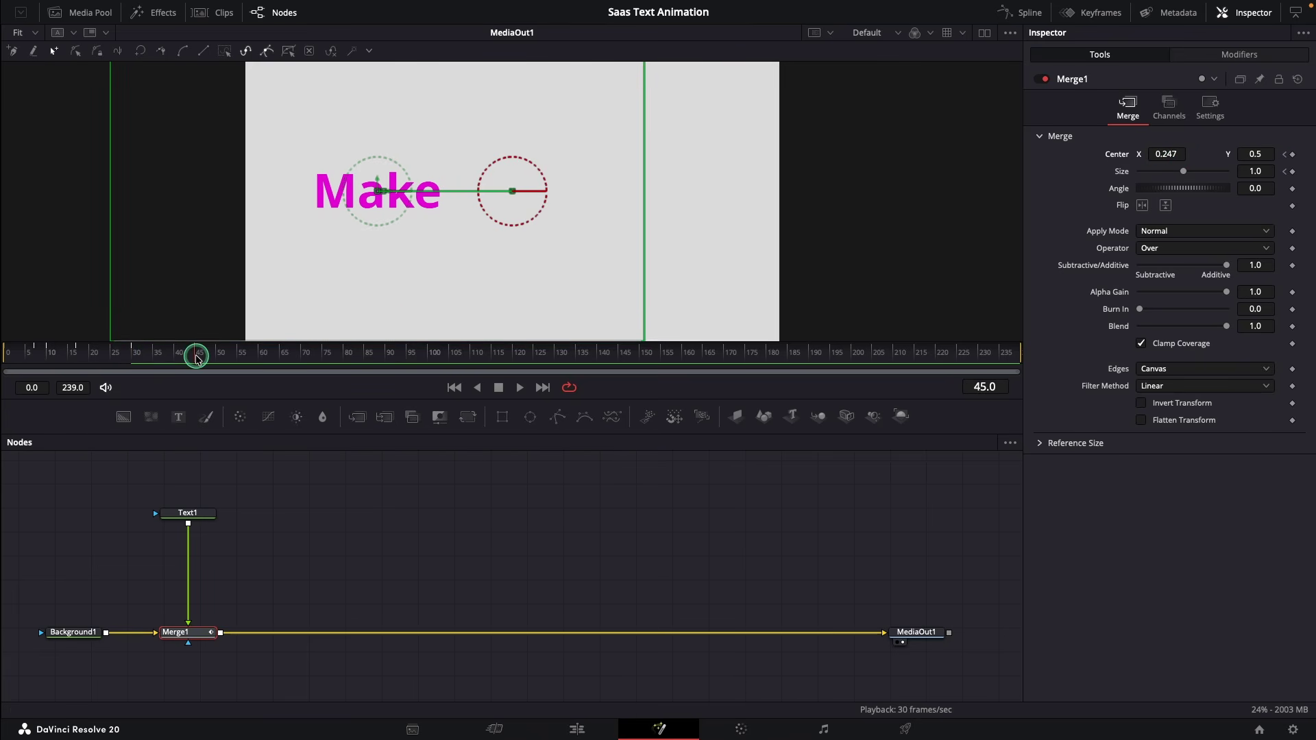
{"action": "left_click_drag", "start_coordinate": [1162, 155], "coordinate": [803, 194]}
Smooth Merge1's Center displacement curve in the Spline editor around its keyframes and extend the outgoing handle at frame 30.
{"action": "left_click", "coordinate": [1030, 13]}
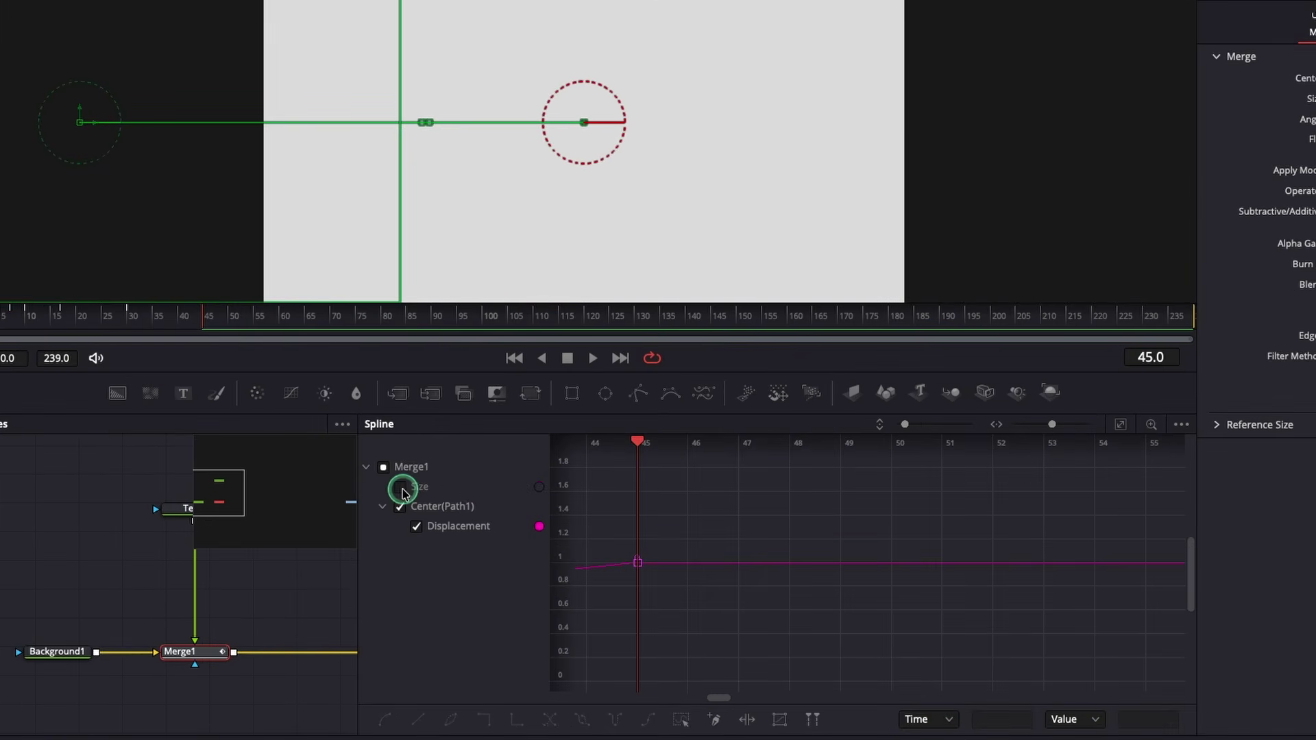
{"action": "left_click", "coordinate": [1121, 425]}
{"action": "left_click_drag", "start_coordinate": [837, 559], "coordinate": [593, 678]}
{"action": "left_click", "coordinate": [710, 622]}
{"action": "left_click_drag", "start_coordinate": [1158, 468], "coordinate": [925, 637]}
{"action": "key", "text": "shift+s"}
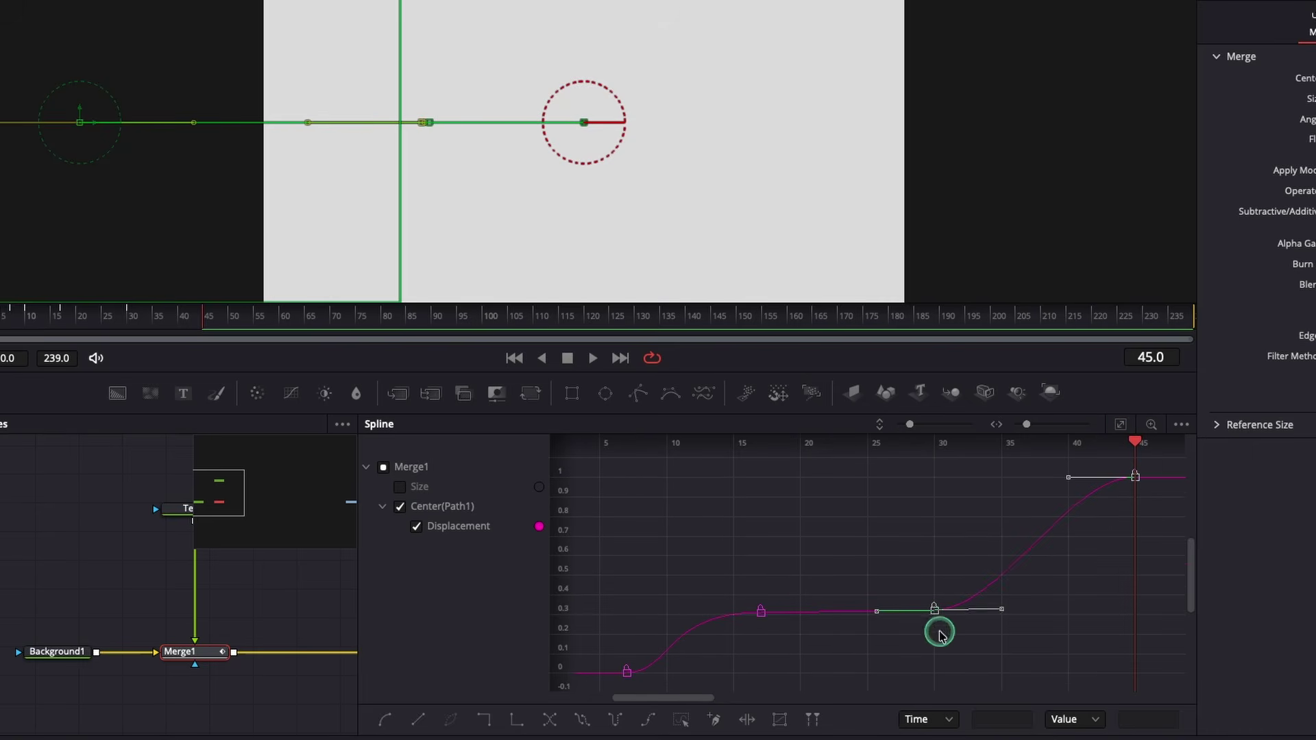
{"action": "left_click_drag", "start_coordinate": [1053, 606], "coordinate": [1068, 609]}
{"action": "left_click", "coordinate": [1019, 12]}
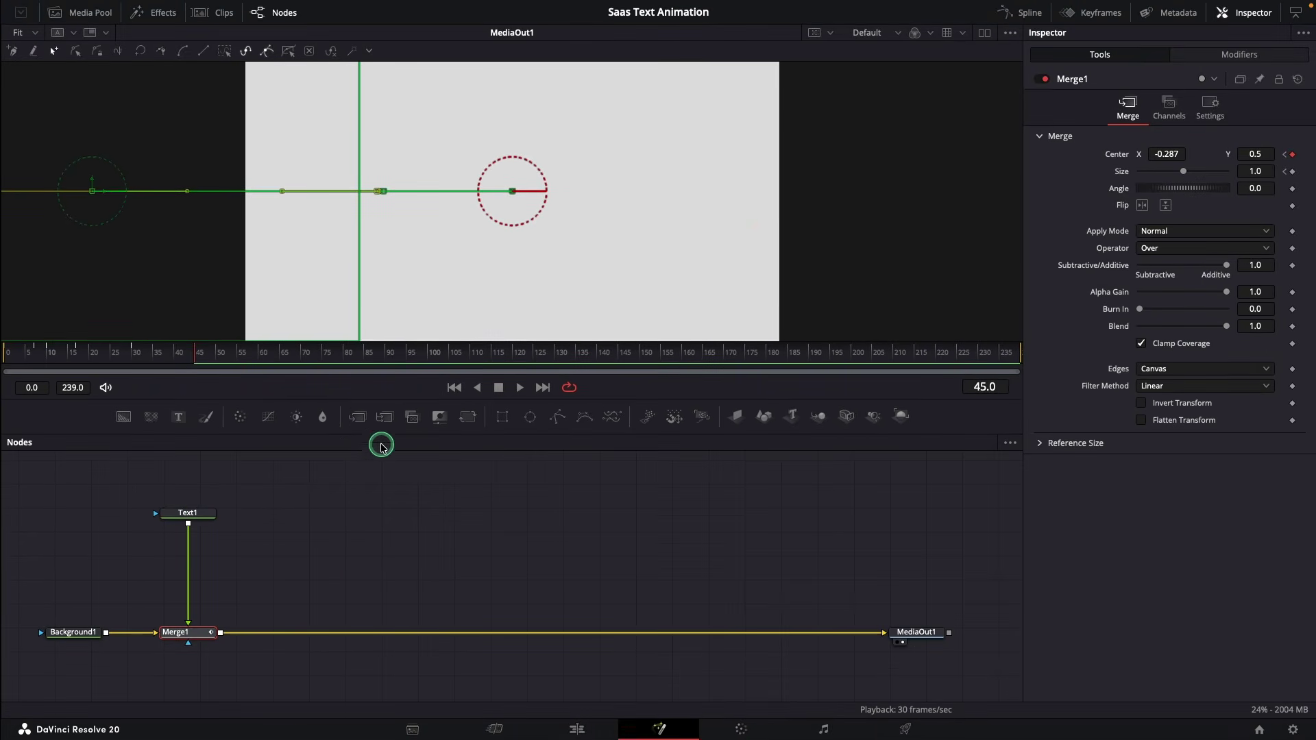
Duplicate Text1 together with Merge1 and insert the copied merge between Merge1 and MediaOut1.
{"action": "left_click_drag", "start_coordinate": [195, 485], "coordinate": [155, 655]}
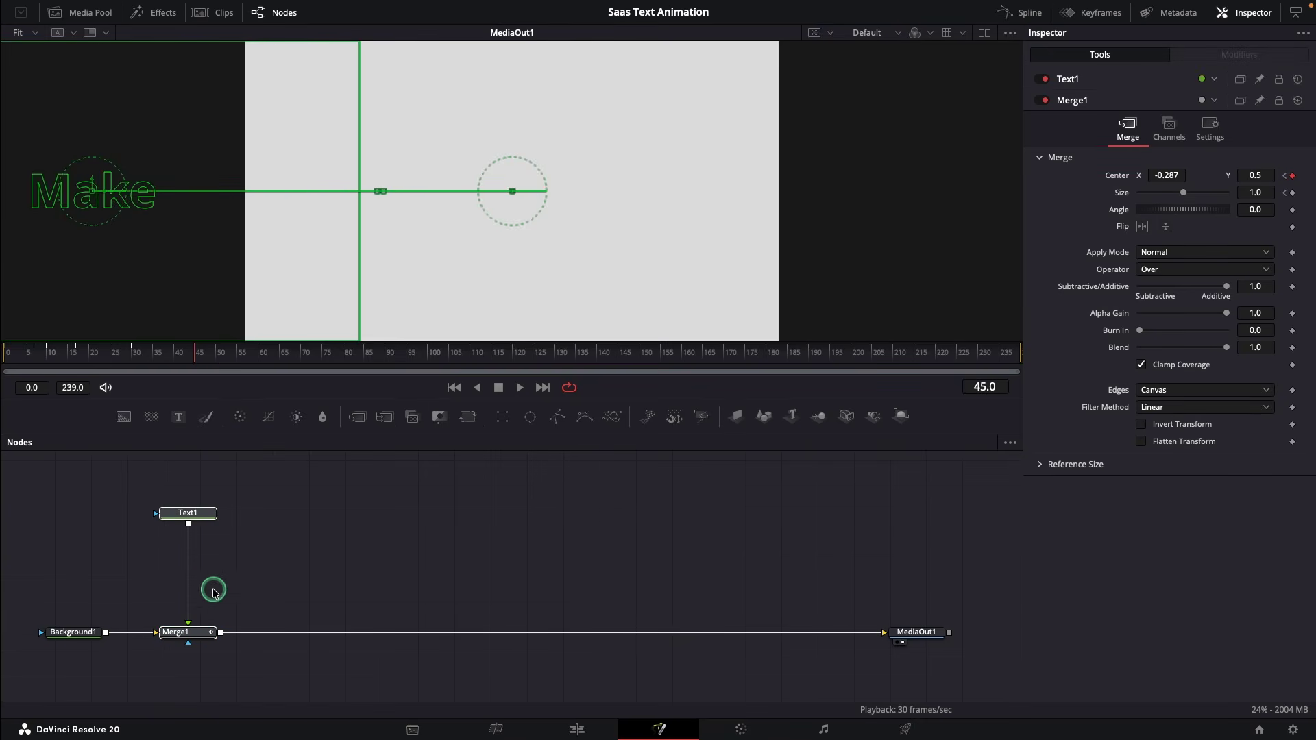
{"action": "key", "text": "ctrl+v"}
{"action": "left_click_drag", "start_coordinate": [291, 634], "coordinate": [270, 633]}
Change the copied text to "your" with the playhead at frame 17.
{"action": "left_click", "coordinate": [270, 515]}
{"action": "left_click_drag", "start_coordinate": [86, 352], "coordinate": [77, 351]}
{"action": "double_click", "coordinate": [1085, 253]}
{"action": "type", "text": "you"}
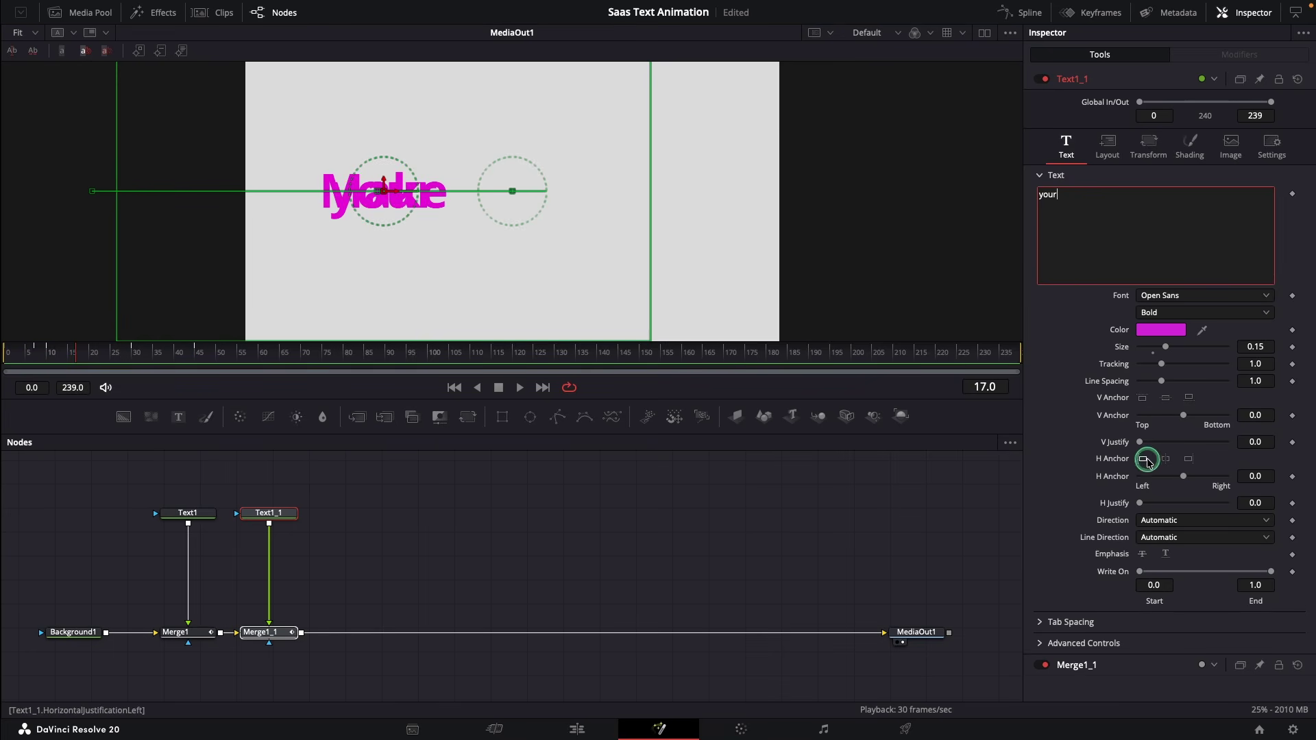
{"action": "type", "text": "r"}
Anchor "your" horizontally to the left, set its layout Center X to 0.638 beside "Make", and play the animation.
{"action": "left_click", "coordinate": [1142, 458]}
{"action": "left_click", "coordinate": [1106, 146]}
{"action": "left_click_drag", "start_coordinate": [1161, 211], "coordinate": [1161, 211]}
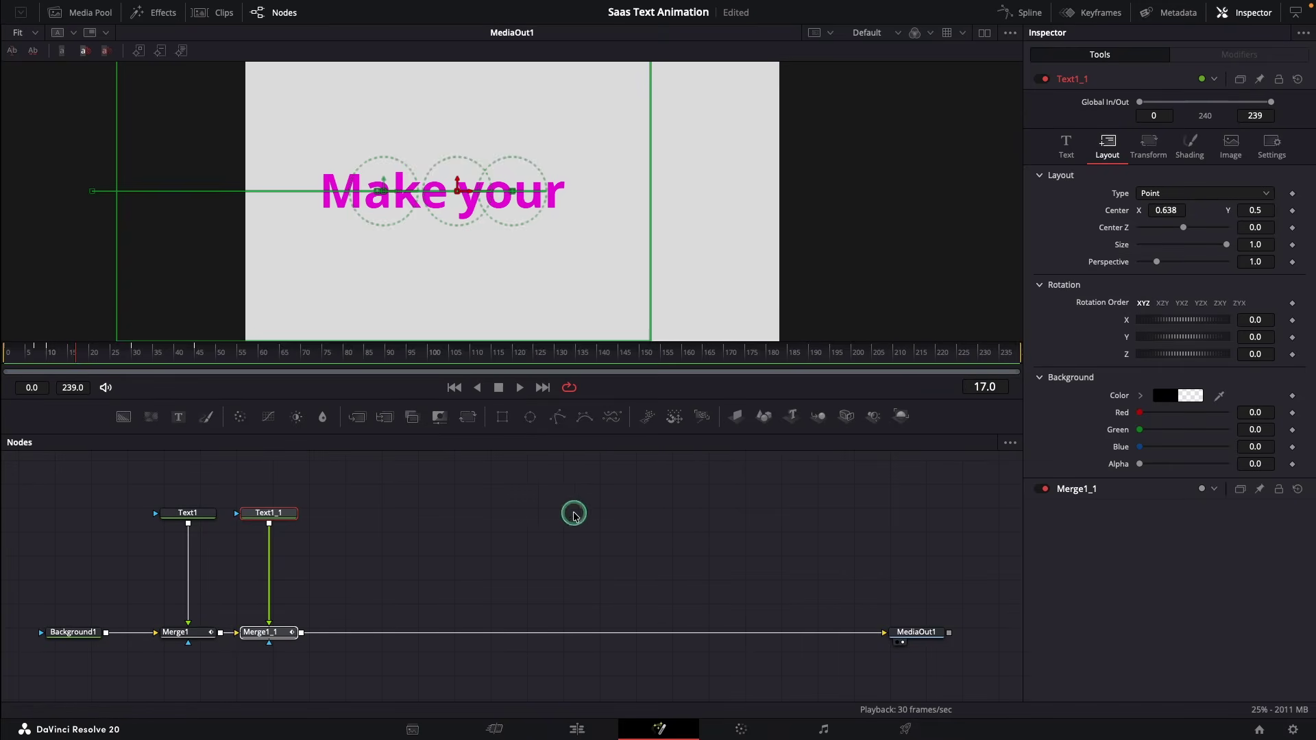
{"action": "left_click", "coordinate": [514, 468]}
{"action": "left_click", "coordinate": [455, 386]}
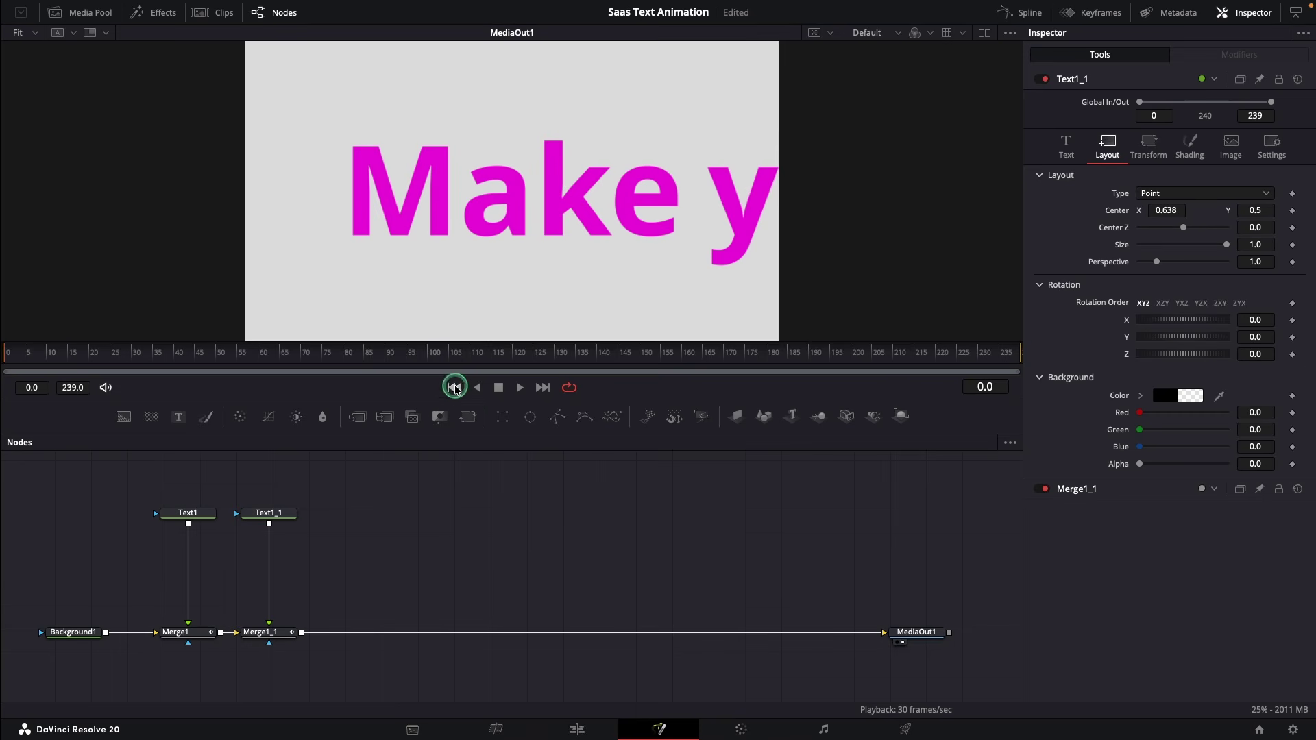
{"action": "left_click", "coordinate": [519, 388]}
{"action": "left_click", "coordinate": [453, 387]}
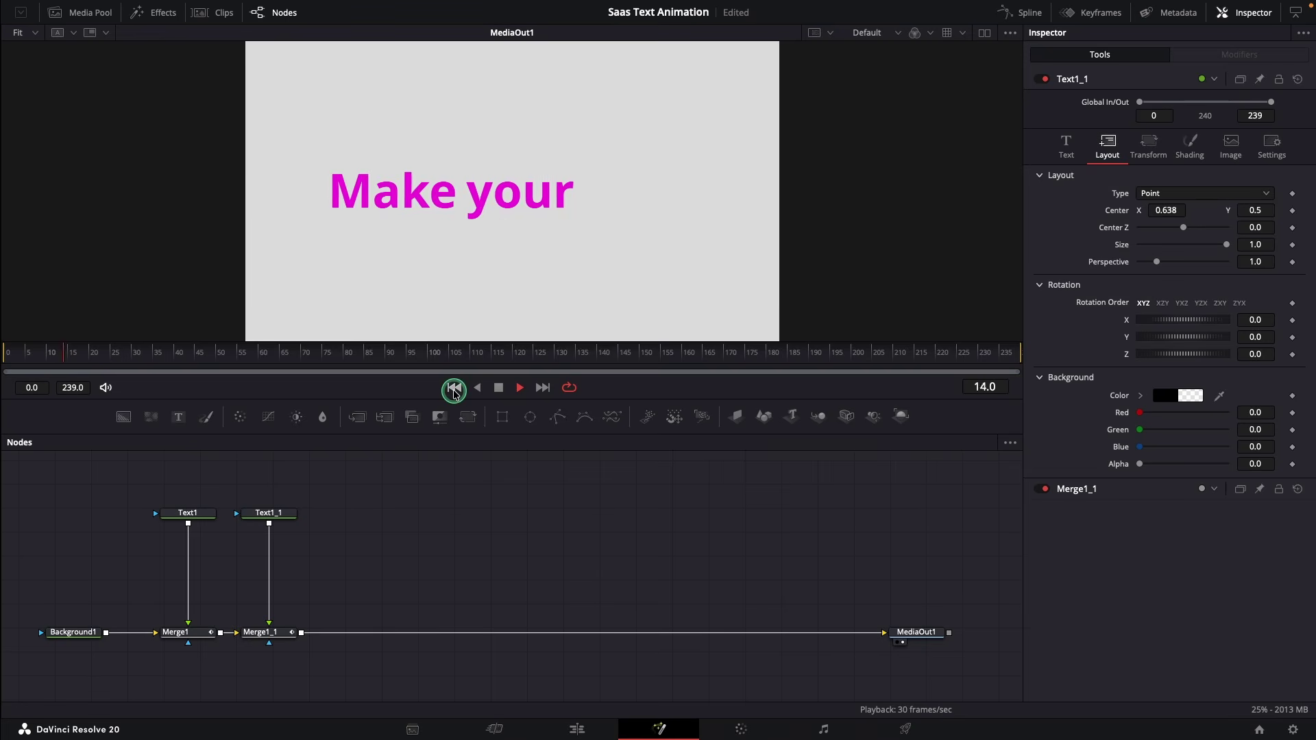
{"action": "left_click", "coordinate": [453, 387]}
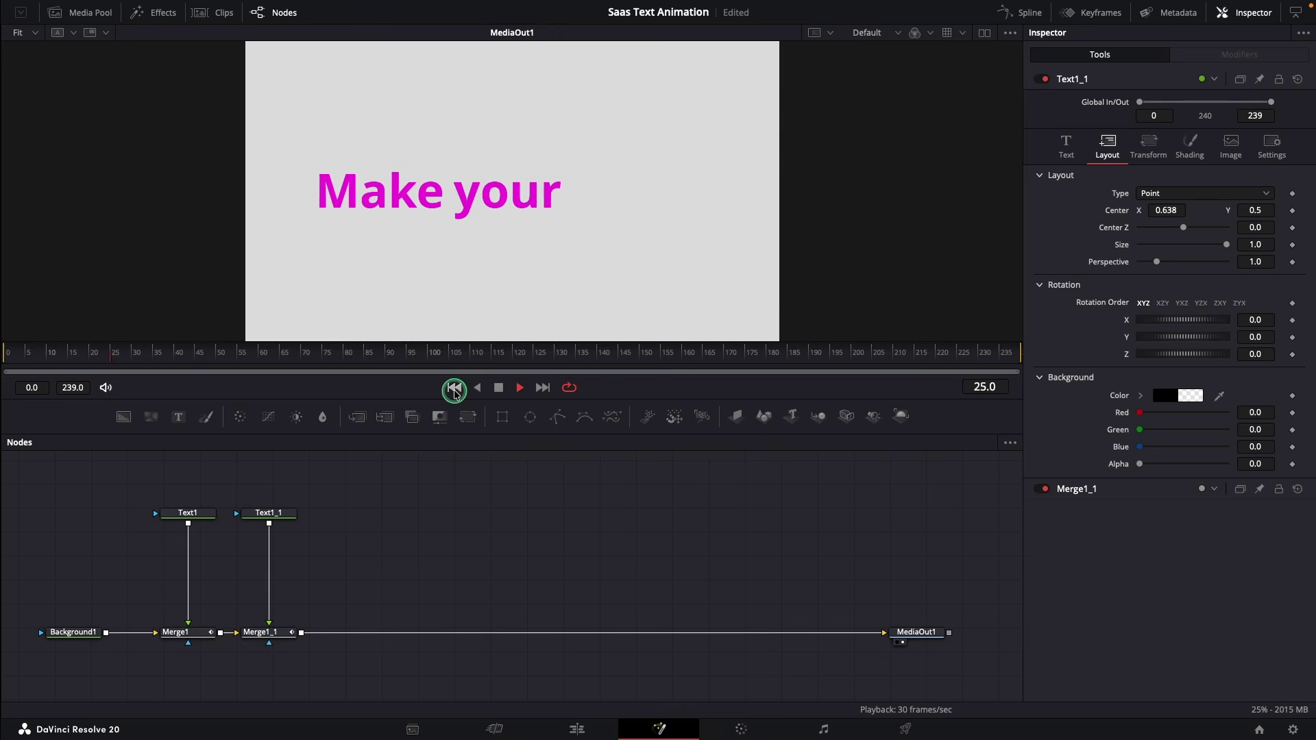
{"action": "left_click", "coordinate": [496, 388]}
Keyframe Merge1_1's Blend so "your" stays hidden until the move left starts and reaches 1.0 one frame on, and play it back.
{"action": "left_click_drag", "start_coordinate": [134, 364], "coordinate": [108, 361]}
{"action": "left_click", "coordinate": [250, 632]}
{"action": "mouse_move", "coordinate": [39, 363]}
{"action": "left_mouse_down"}
{"action": "mouse_move", "coordinate": [25, 361]}
{"action": "mouse_move", "coordinate": [39, 364]}
{"action": "left_mouse_up"}
{"action": "mouse_move", "coordinate": [1243, 337]}
{"action": "left_mouse_down"}
{"action": "mouse_move", "coordinate": [1127, 332]}
{"action": "mouse_move", "coordinate": [1225, 326]}
{"action": "left_mouse_up"}
{"action": "key", "text": "Right"}
{"action": "left_click", "coordinate": [513, 386]}
{"action": "left_click", "coordinate": [499, 388]}
Duplicate Text1_1 with Merge1_1, insert the copy after Merge1_1, and change its text to "edits".
{"action": "left_click_drag", "start_coordinate": [293, 487], "coordinate": [241, 650]}
{"action": "key", "text": "ctrl+v"}
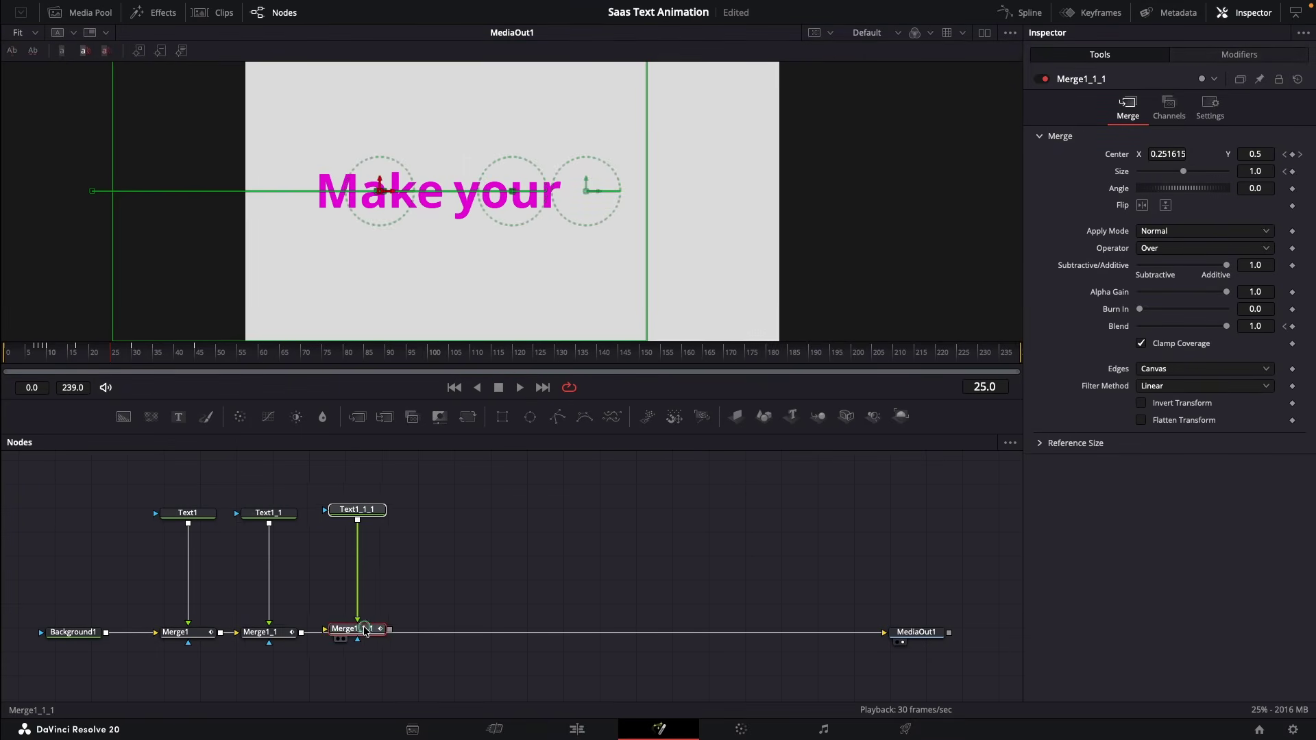
{"action": "left_click", "coordinate": [349, 513]}
{"action": "triple_click", "coordinate": [1124, 267]}
{"action": "type", "text": "edits"}
Increase the layout Center X of "edits" to place it right after "your" and play the animation from the start.
{"action": "left_click", "coordinate": [1109, 152]}
{"action": "left_click_drag", "start_coordinate": [1158, 209], "coordinate": [1301, 226]}
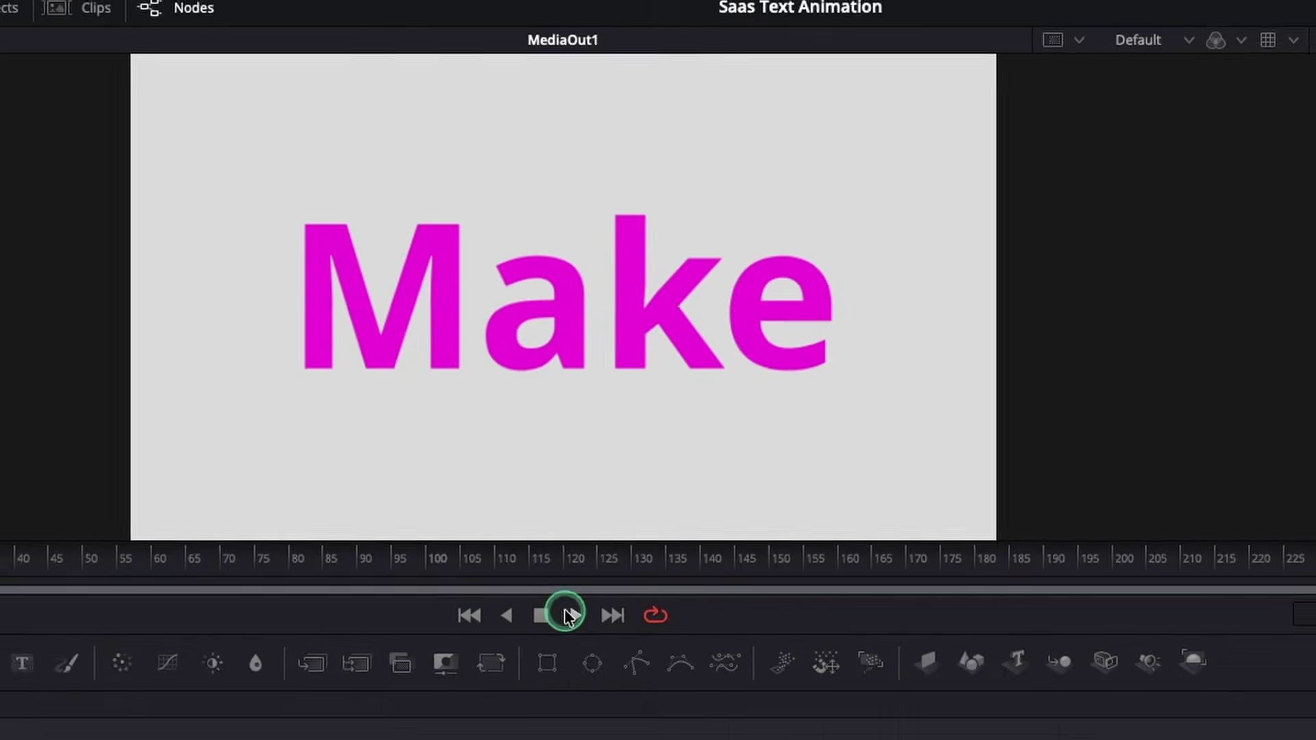
{"action": "left_click", "coordinate": [468, 615]}
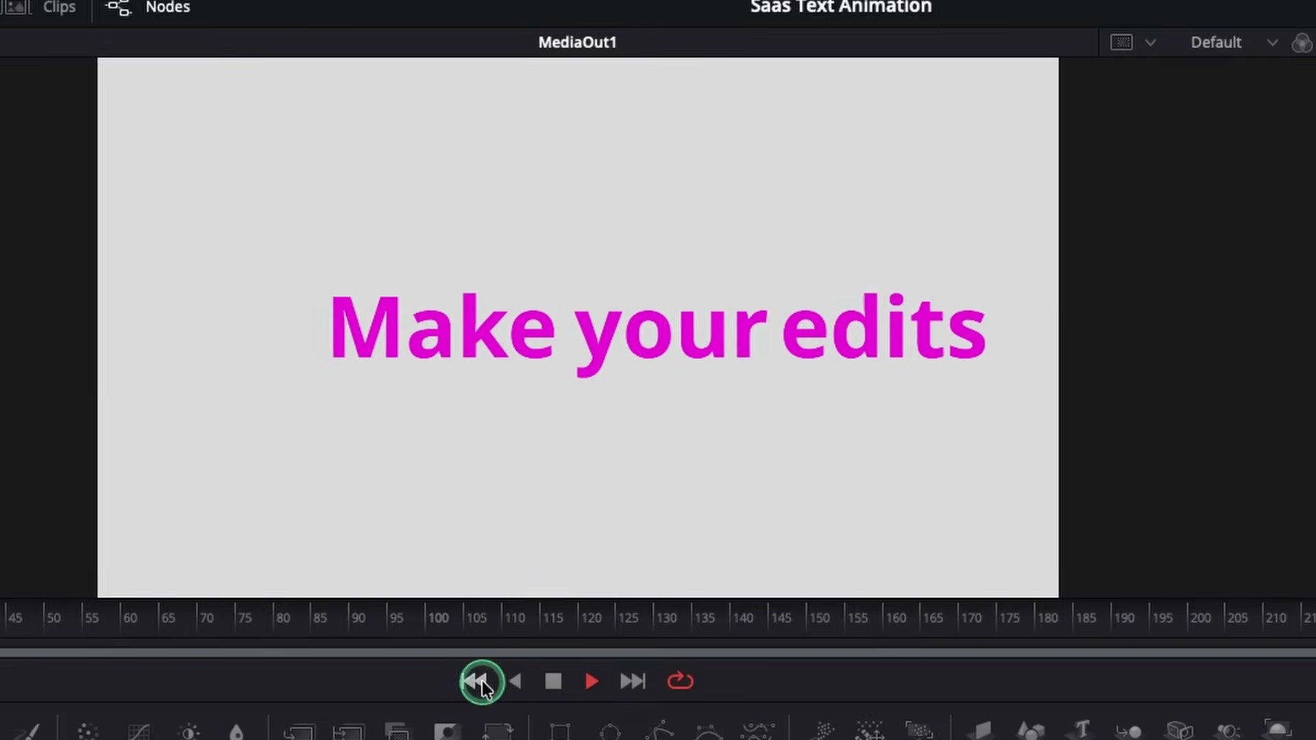
Duplicate Text1_1_1 with Merge1_1_1 and insert the copy right after Merge1_1_1.
{"action": "left_click", "coordinate": [547, 680]}
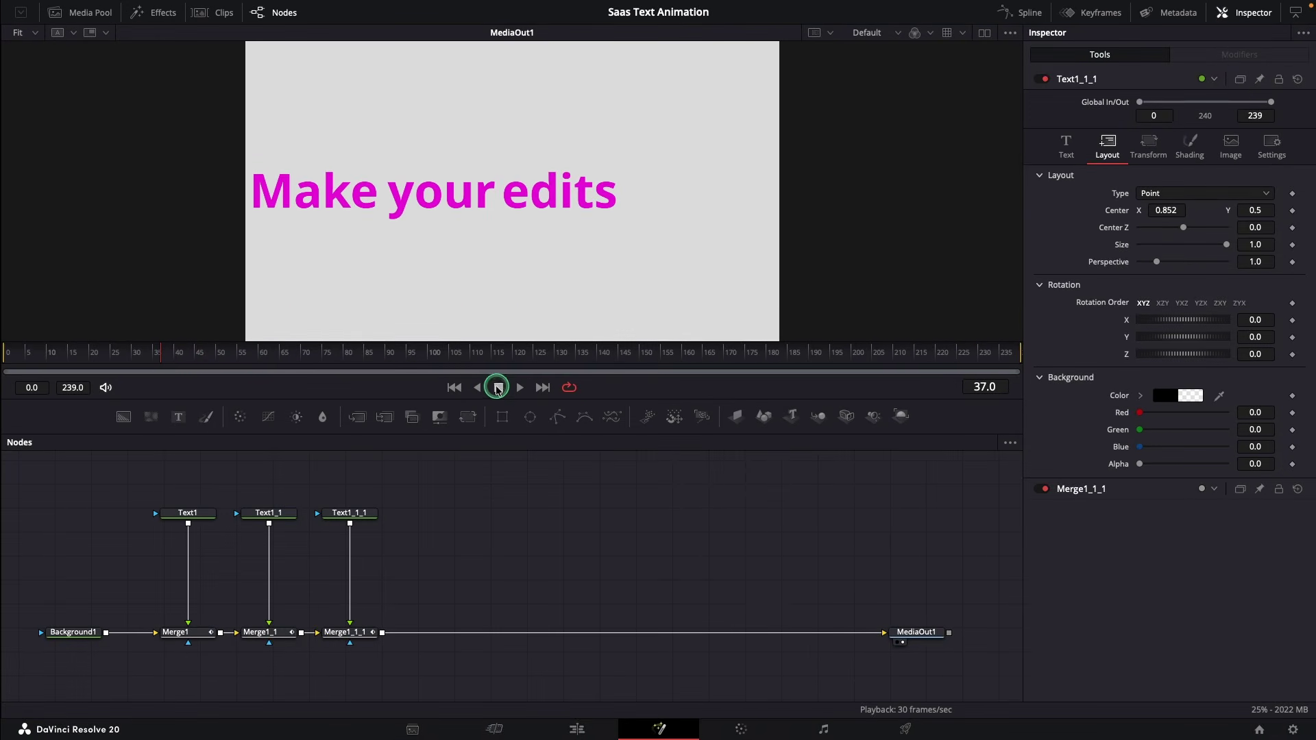
{"action": "left_click_drag", "start_coordinate": [164, 357], "coordinate": [183, 360]}
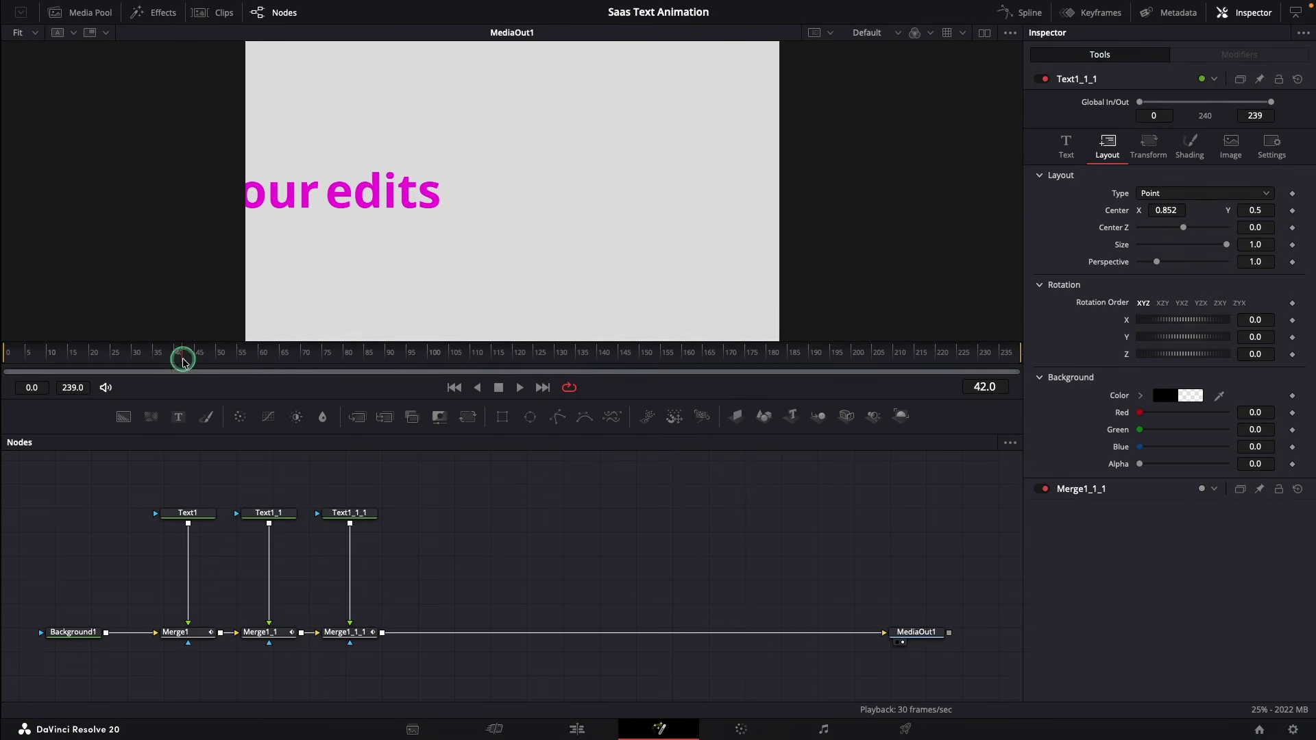
{"action": "left_click", "coordinate": [353, 632]}
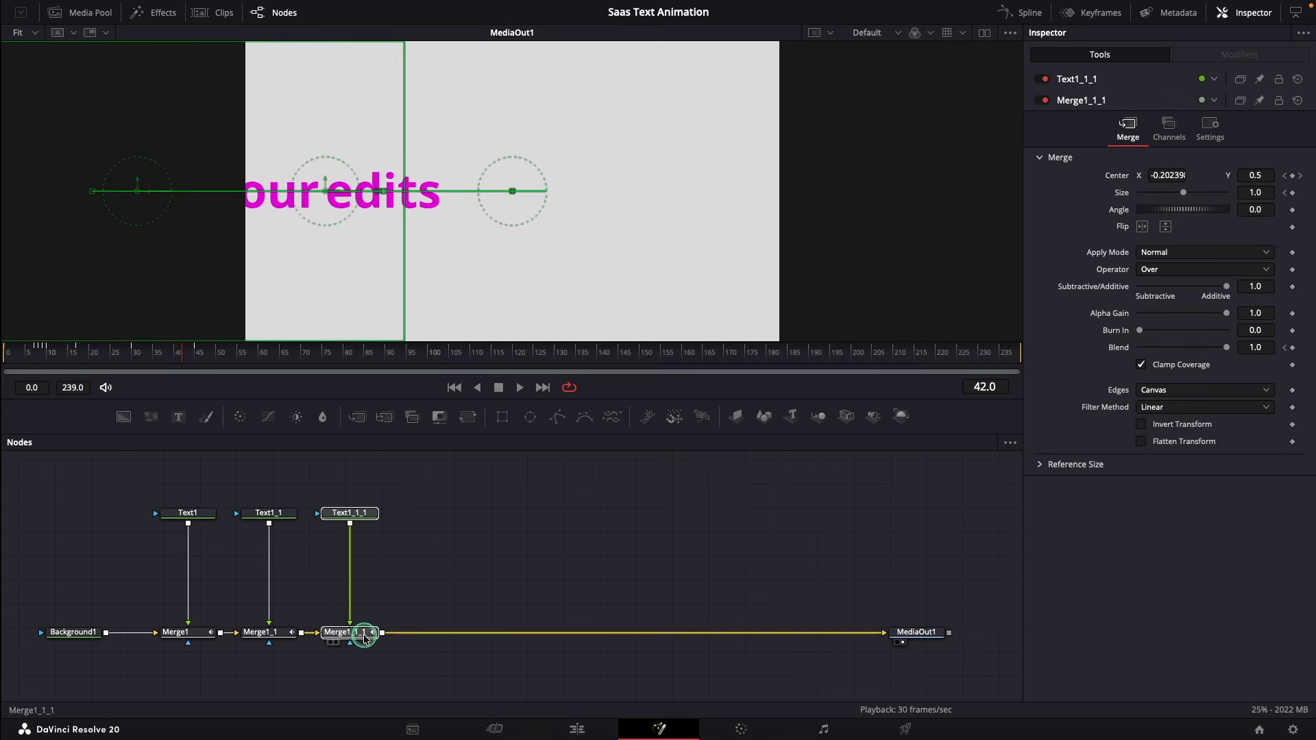
{"action": "key", "text": "ctrl+v"}
{"action": "left_click", "coordinate": [432, 537]}
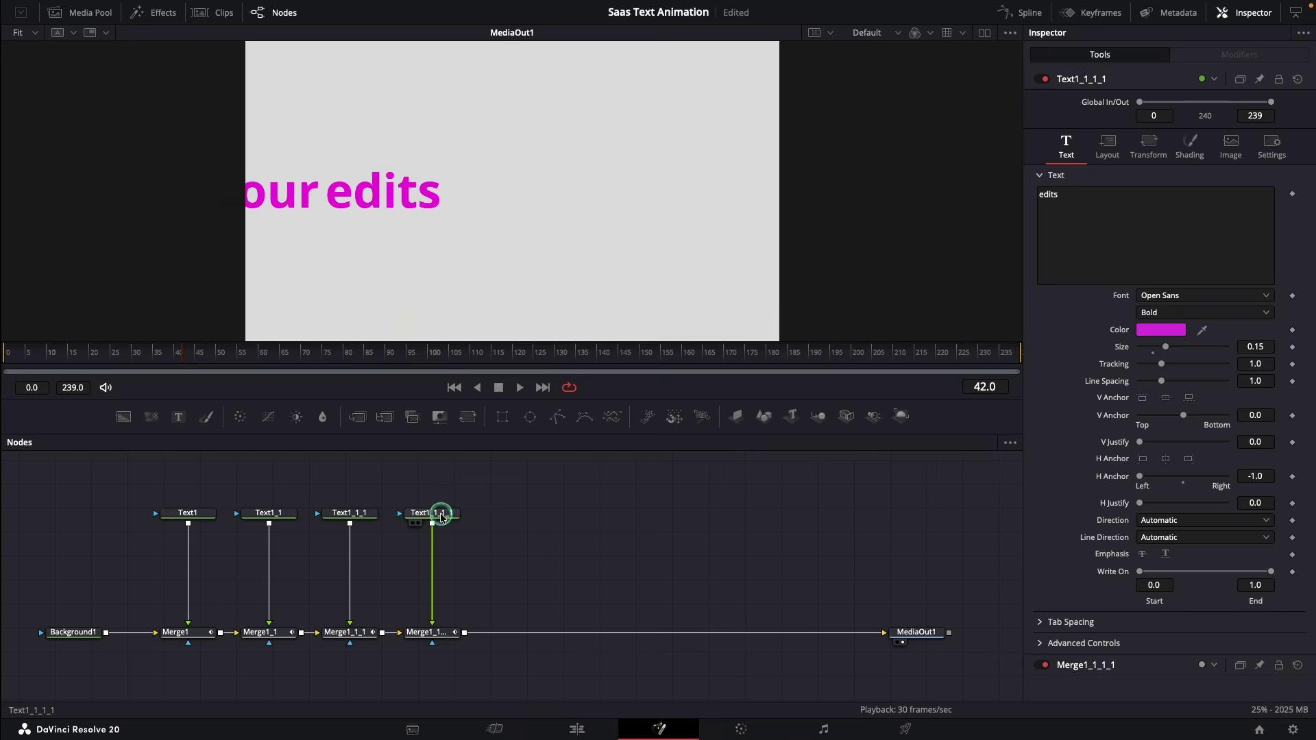
Change the duplicated text to "stand out" and increase its layout Center X to place it right after "edits".
{"action": "left_click", "coordinate": [1130, 250]}
{"action": "key", "text": "ctrl+a"}
{"action": "key", "text": "BackSpace"}
{"action": "type", "text": "stand out"}
{"action": "left_click", "coordinate": [1107, 145]}
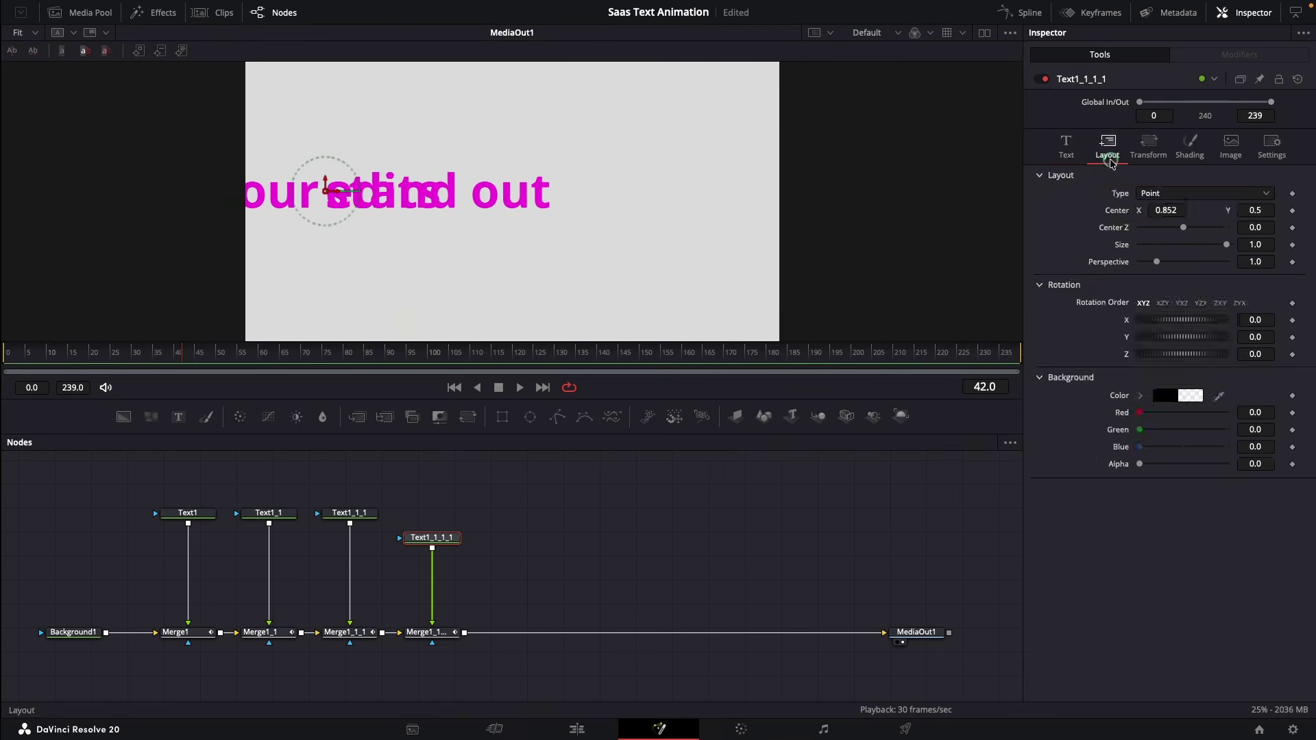
{"action": "left_click_drag", "start_coordinate": [1160, 211], "coordinate": [1176, 206]}
Switch the shading of "stand out" to a gradient fill and set the gradient's start colour to magenta.
{"action": "left_click", "coordinate": [1186, 149]}
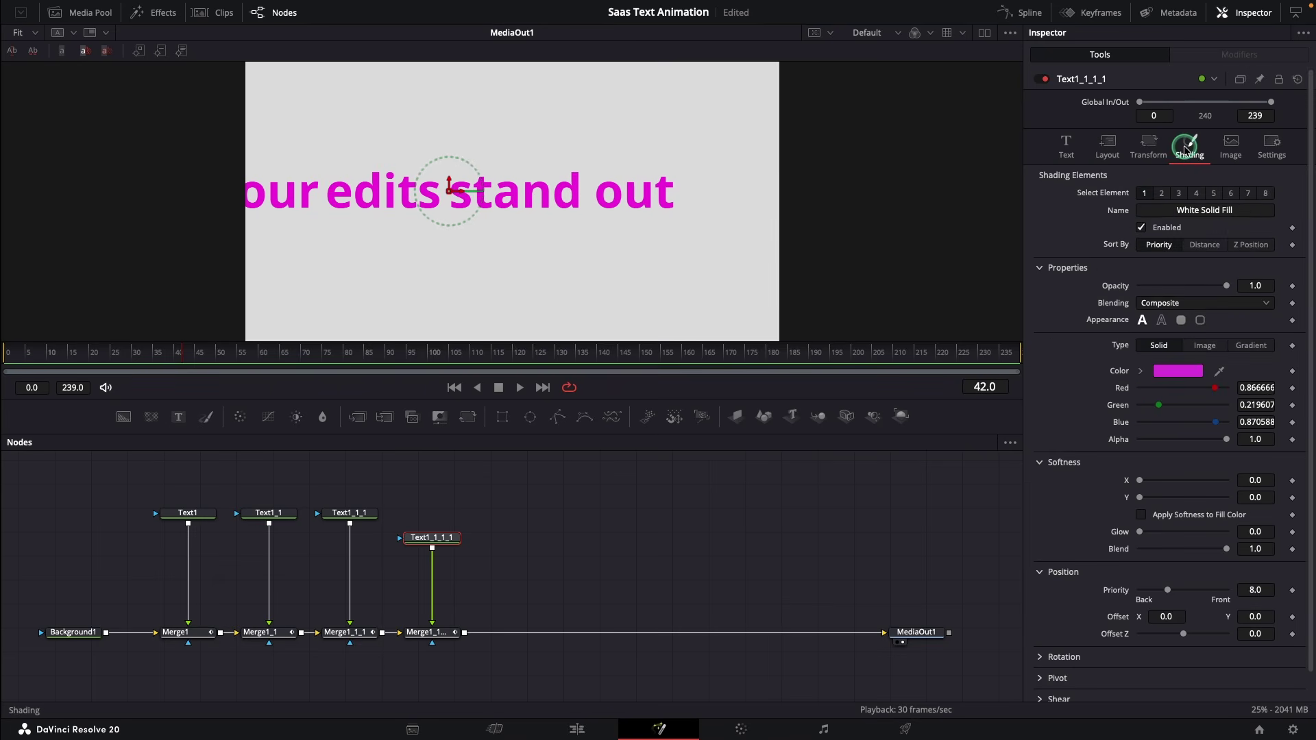
{"action": "left_click", "coordinate": [1264, 346]}
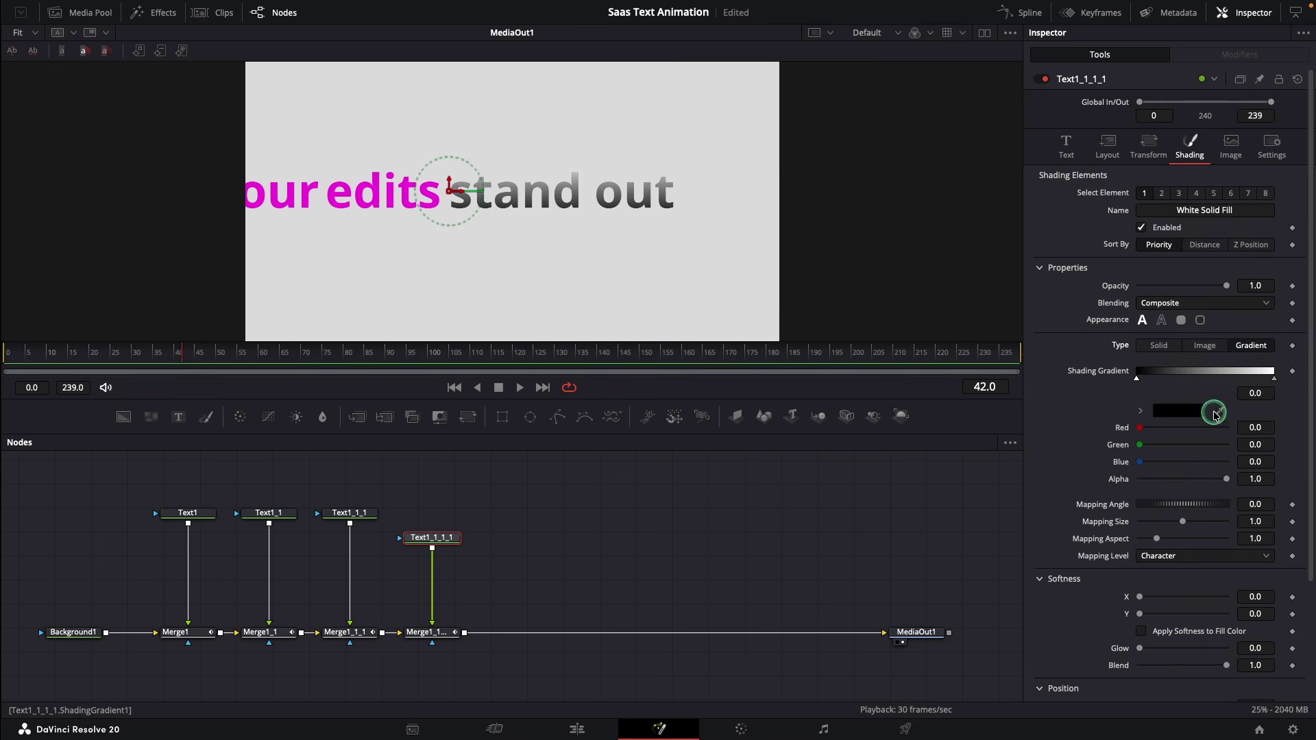
{"action": "left_click", "coordinate": [1169, 415]}
{"action": "left_click", "coordinate": [1054, 69]}
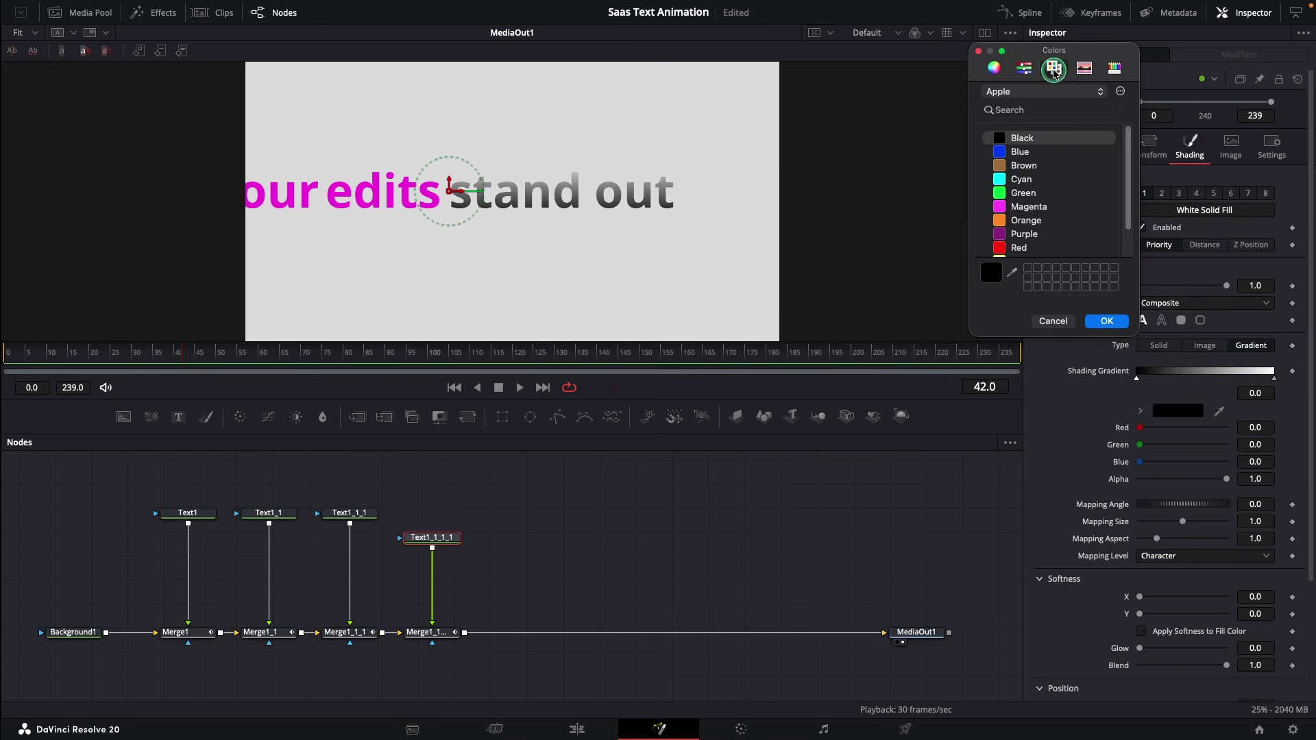
{"action": "left_click", "coordinate": [1022, 208]}
{"action": "left_click", "coordinate": [994, 69]}
{"action": "left_click", "coordinate": [1005, 241]}
{"action": "left_click", "coordinate": [1106, 321]}
Set the end colour of the "stand out" gradient to purple.
{"action": "left_click", "coordinate": [1254, 374]}
{"action": "left_click", "coordinate": [1177, 404]}
{"action": "left_click", "coordinate": [1055, 71]}
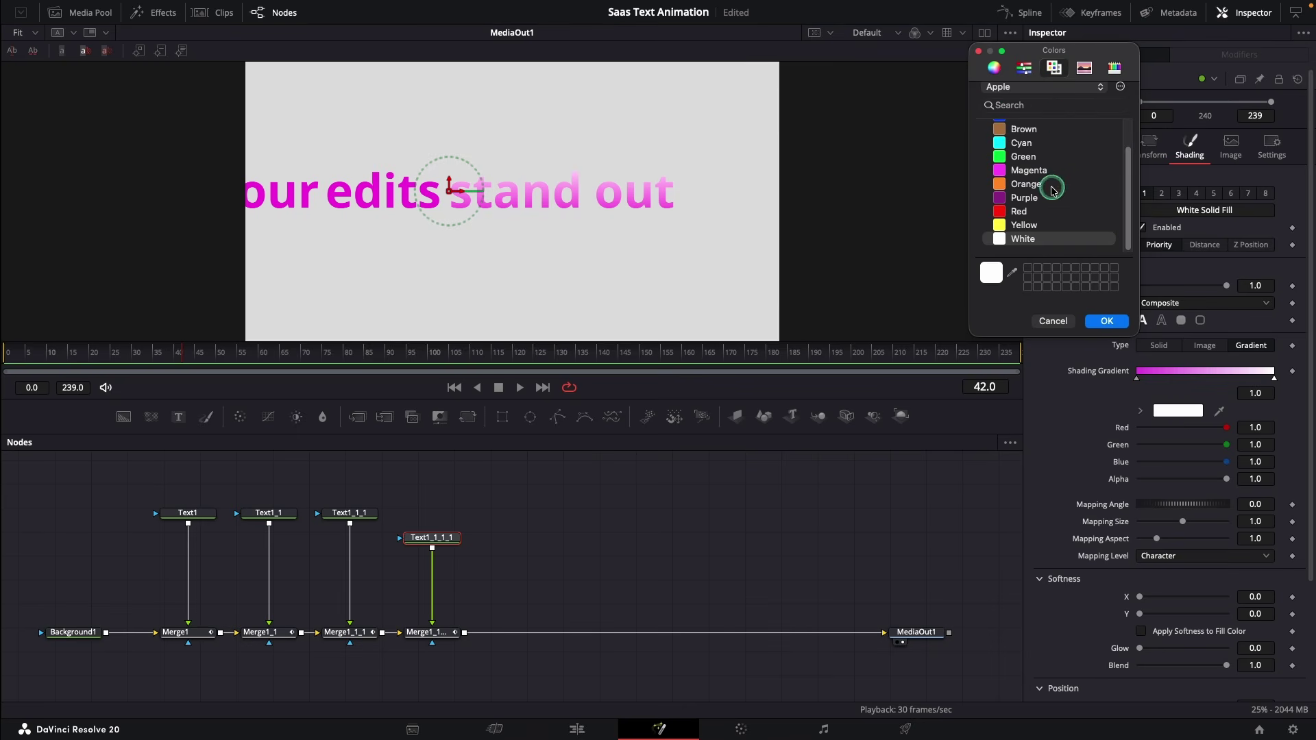
{"action": "left_click", "coordinate": [1049, 195]}
{"action": "left_click", "coordinate": [1106, 321]}
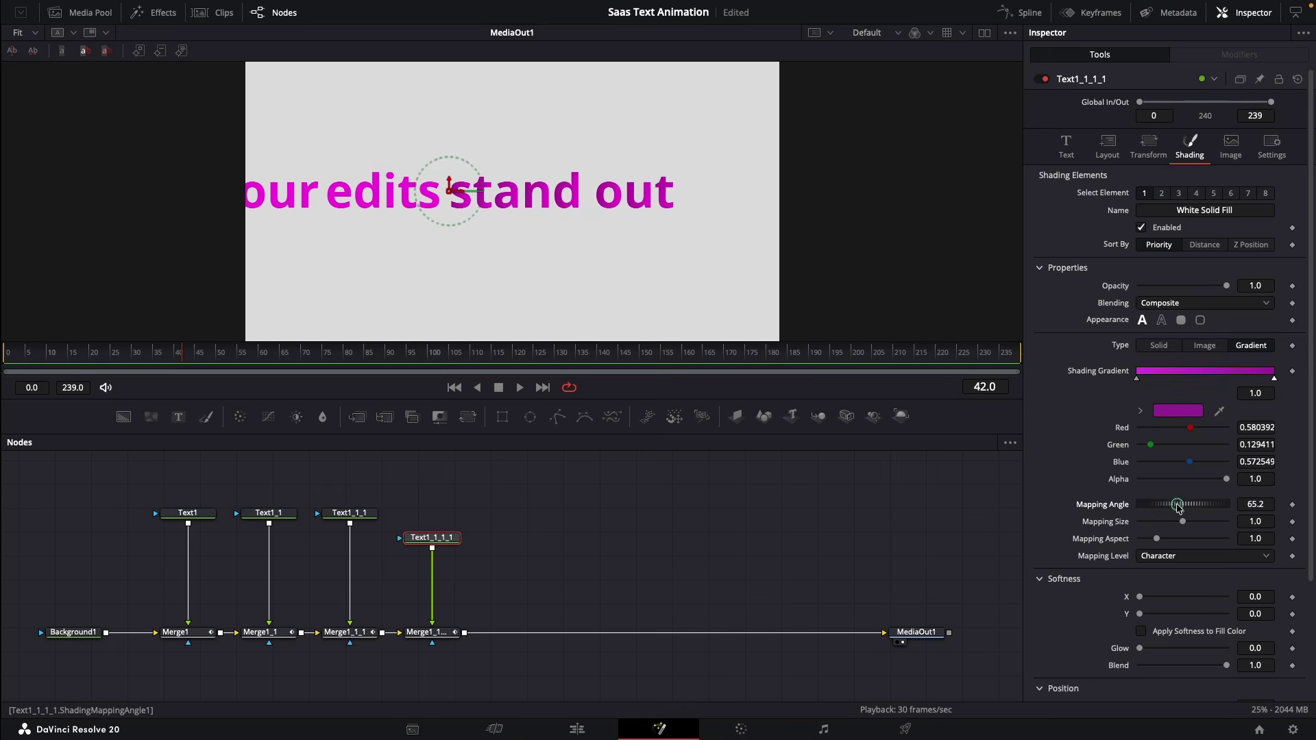
Set the gradient's mapping angle to 91.3, size to 0.804 and aspect to 1.061, and map it per Line.
{"action": "left_click_drag", "start_coordinate": [1182, 521], "coordinate": [1163, 521]}
{"action": "left_click_drag", "start_coordinate": [1255, 540], "coordinate": [1290, 540]}
{"action": "left_click", "coordinate": [1250, 555]}
{"action": "left_click", "coordinate": [1163, 605]}
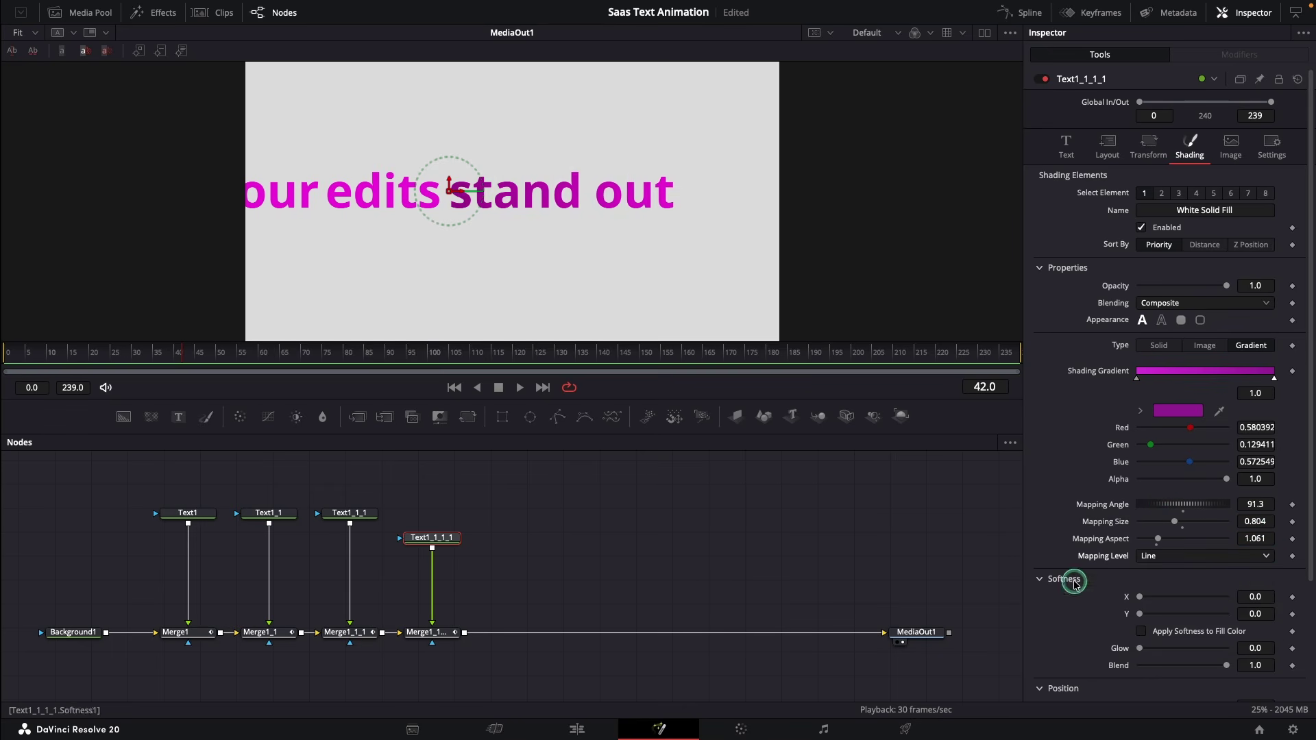
Add a Transform node between the last merge and MediaOut1.
{"action": "left_click_drag", "start_coordinate": [11, 355], "coordinate": [175, 368]}
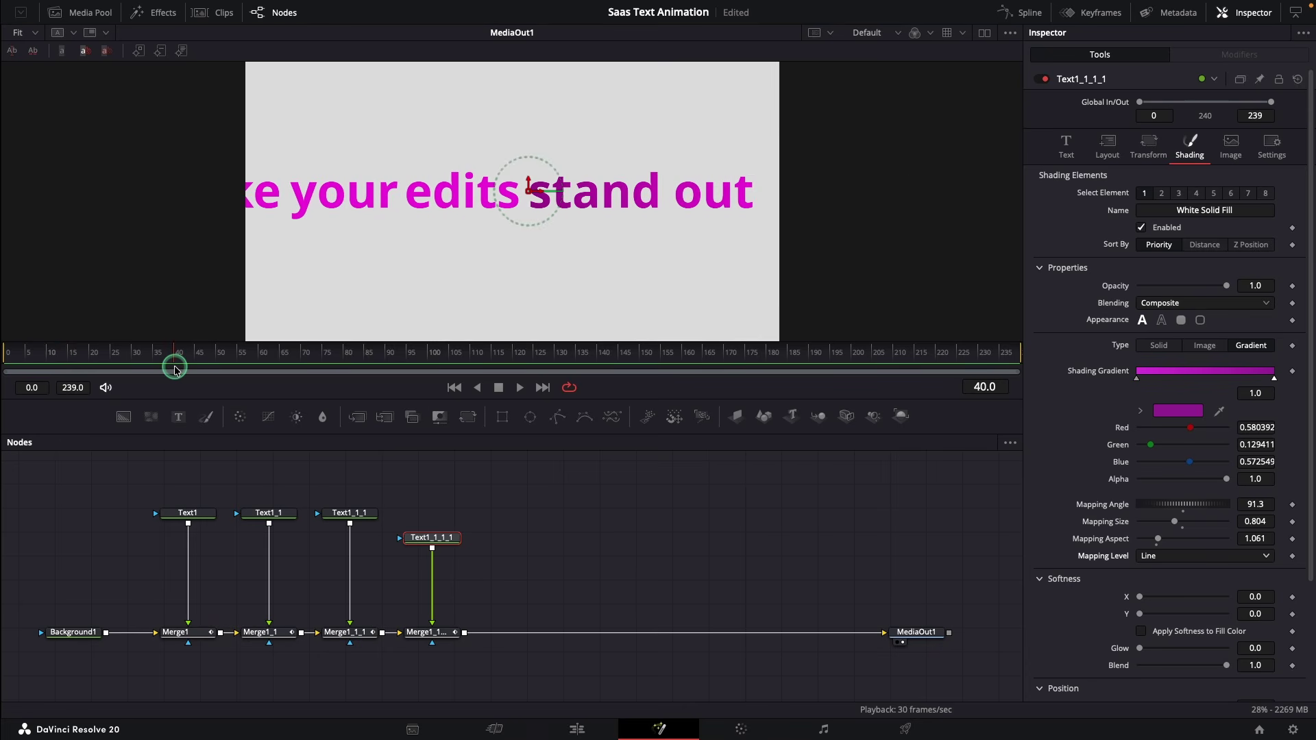
{"action": "left_click", "coordinate": [449, 631]}
{"action": "left_click", "coordinate": [470, 418]}
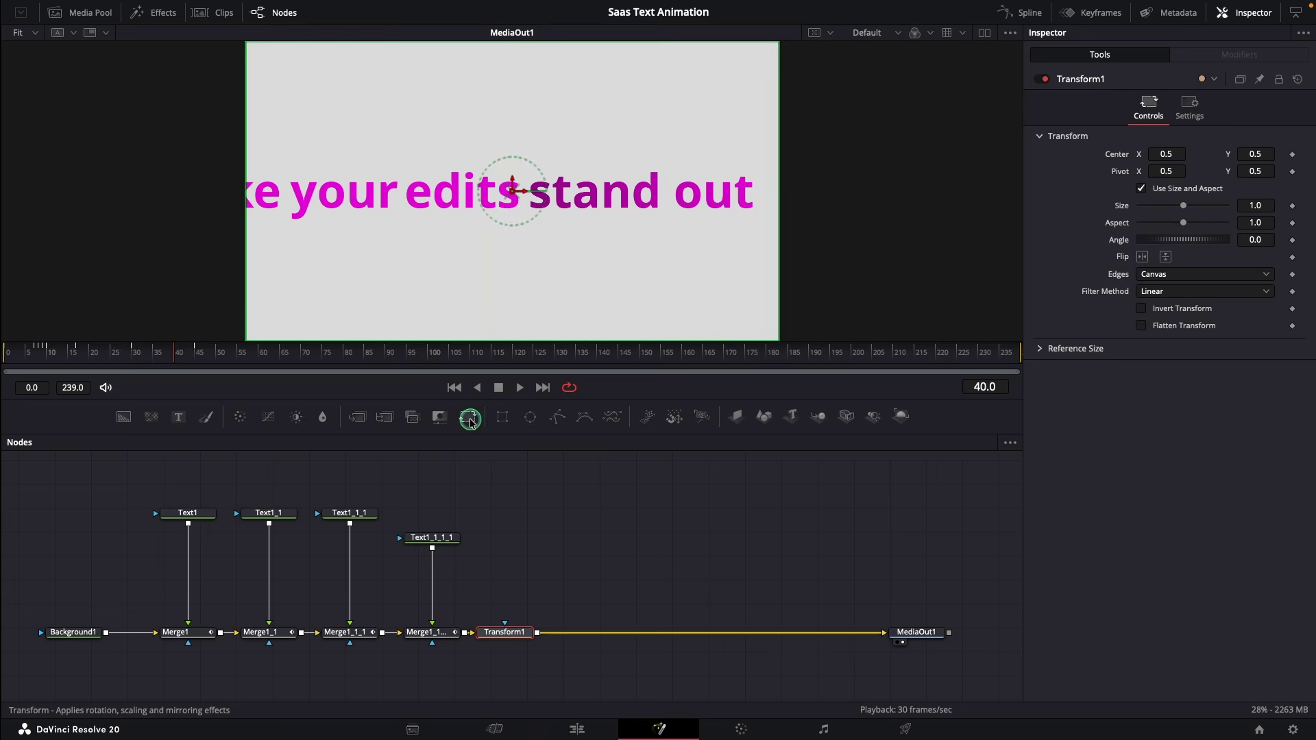
{"action": "left_click_drag", "start_coordinate": [508, 632], "coordinate": [511, 635]}
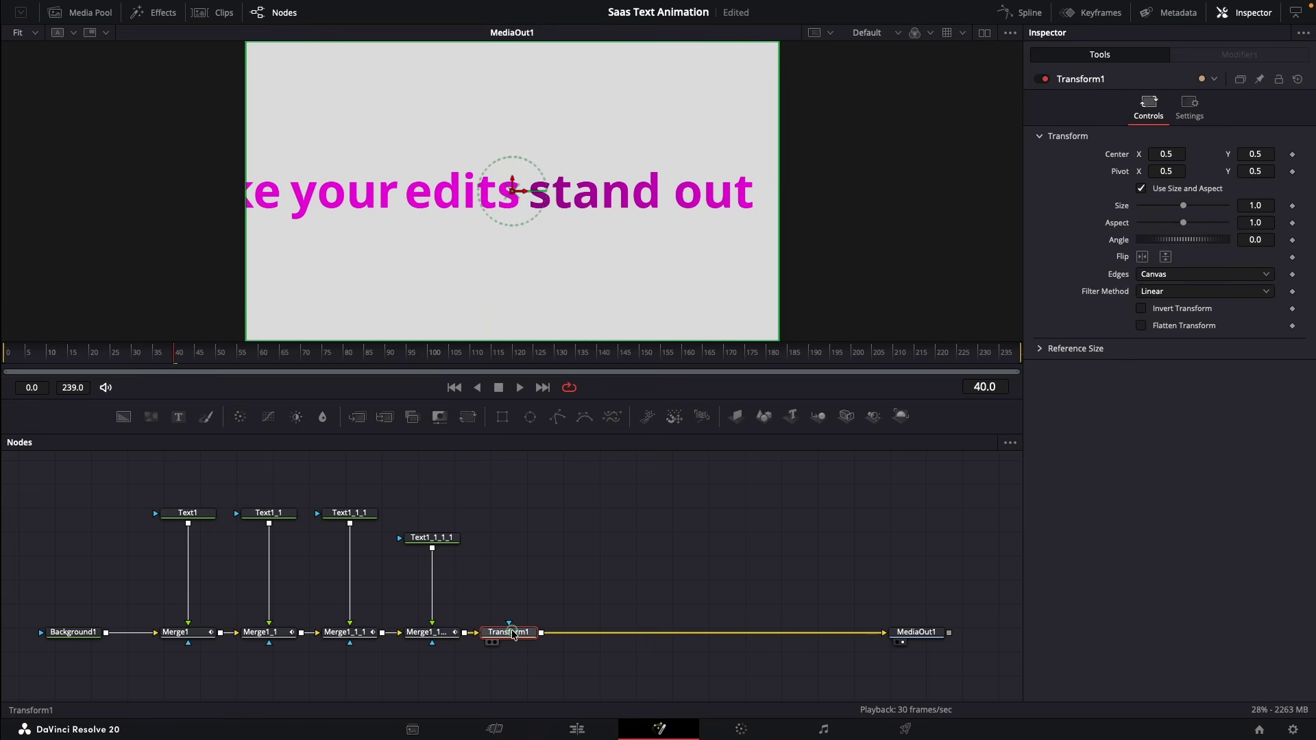
Keyframe Transform1's Size at 1.0 on frame 42 and at 1.4 around frame 62.
{"action": "left_click", "coordinate": [185, 354]}
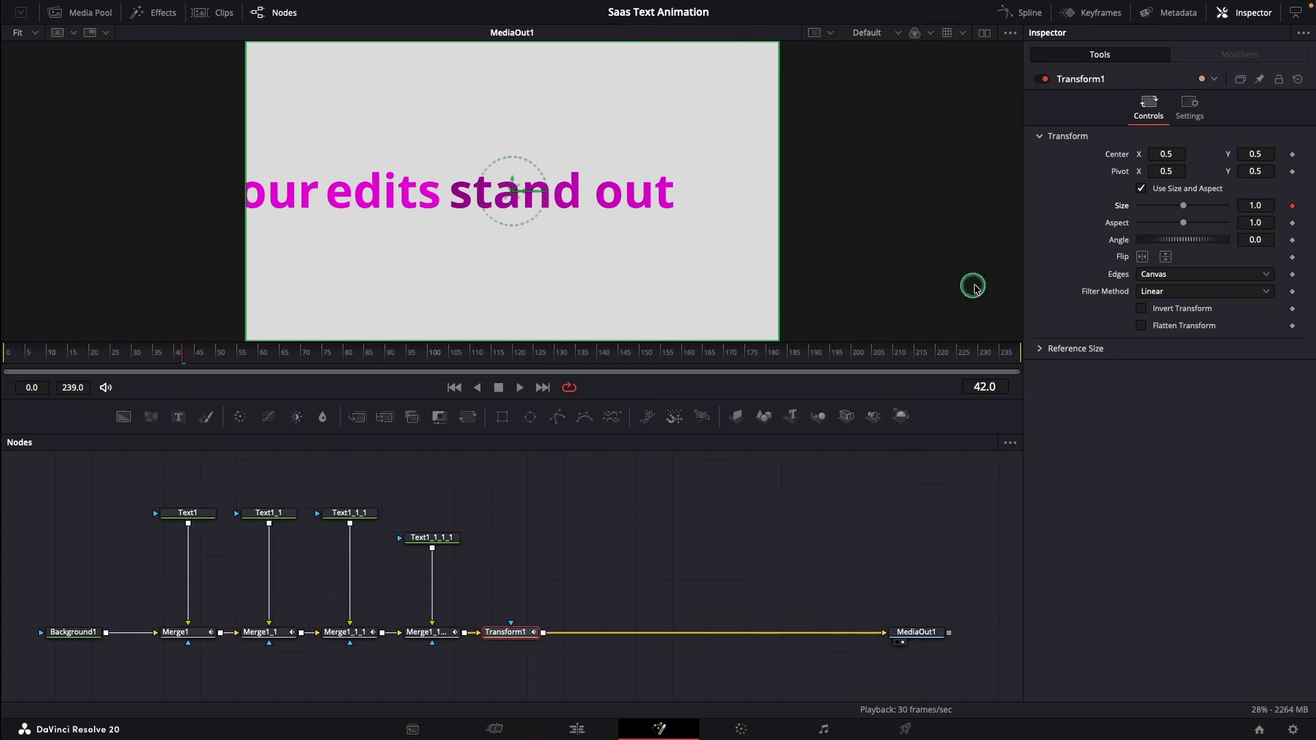
{"action": "left_click", "coordinate": [257, 357]}
{"action": "left_click", "coordinate": [1249, 207]}
{"action": "key", "text": "Return"}
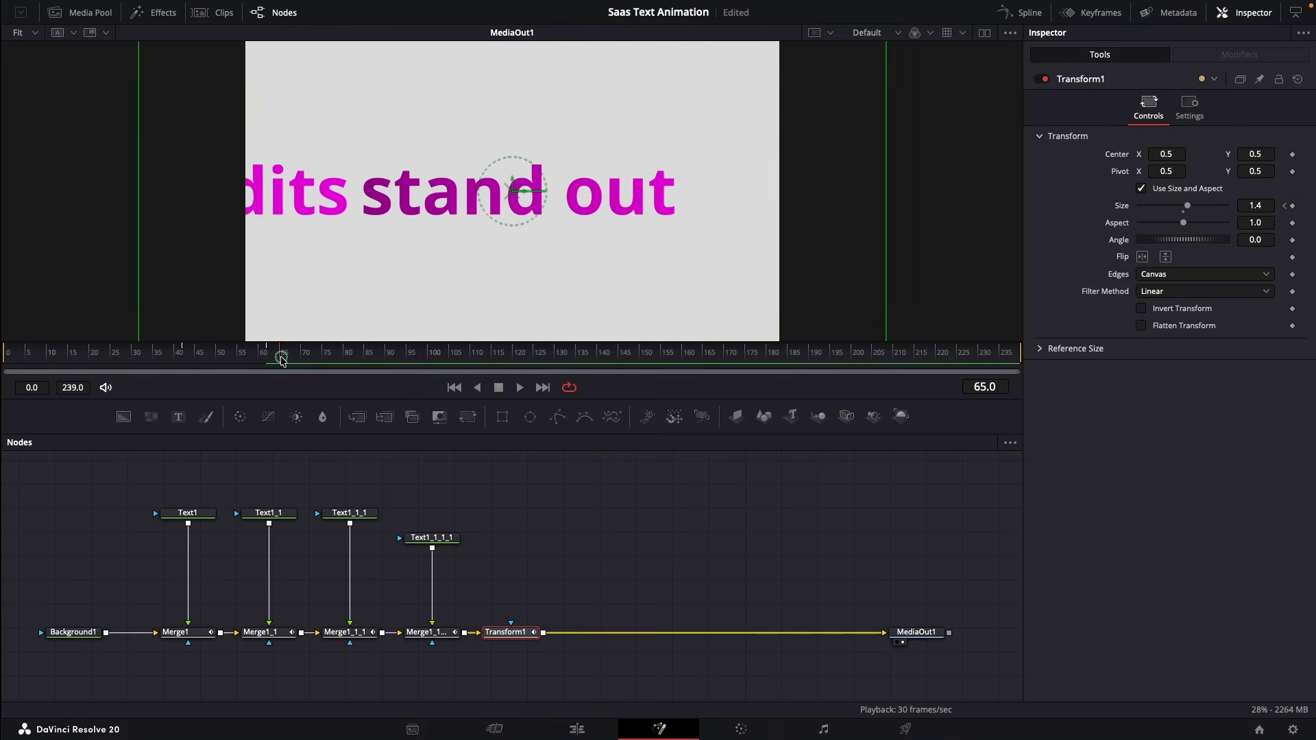
Hold Transform1's Size with a 1.4 keyframe at frame 68 and increase it to 1.76 at frame 89.
{"action": "left_click", "coordinate": [1093, 237]}
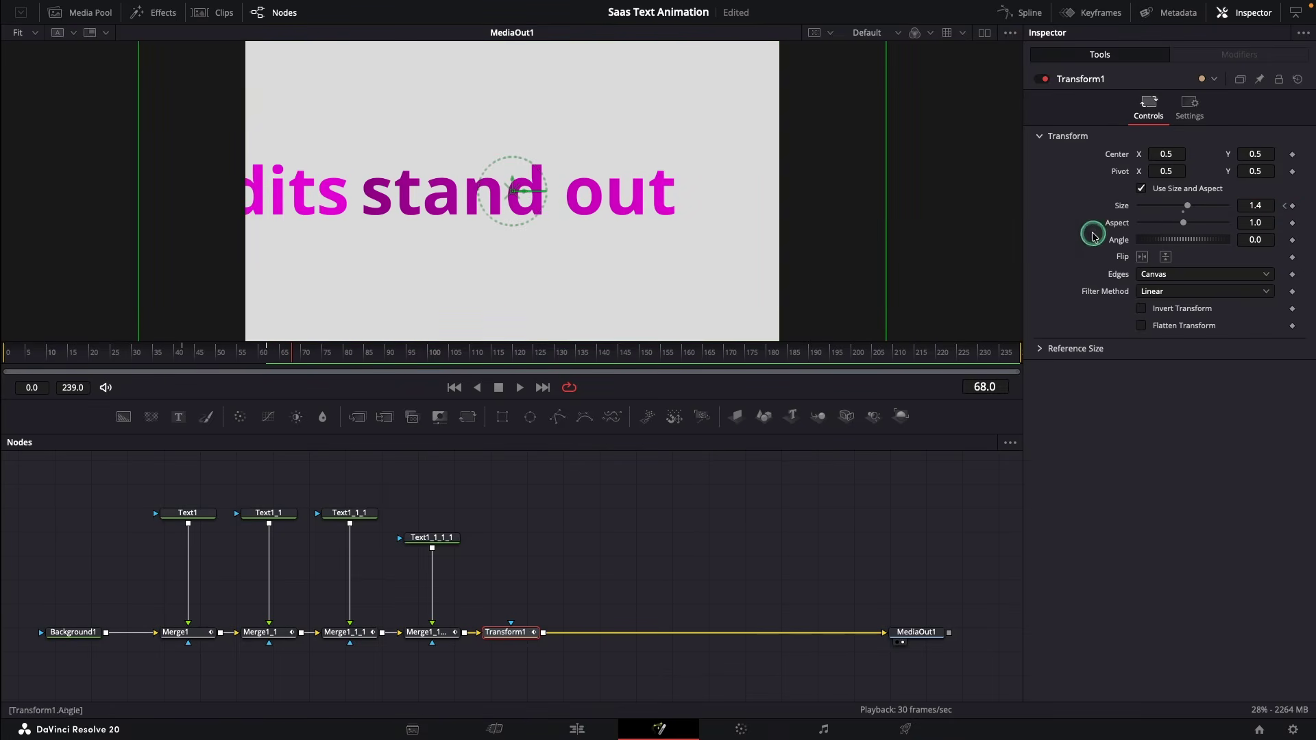
{"action": "left_click", "coordinate": [1292, 208]}
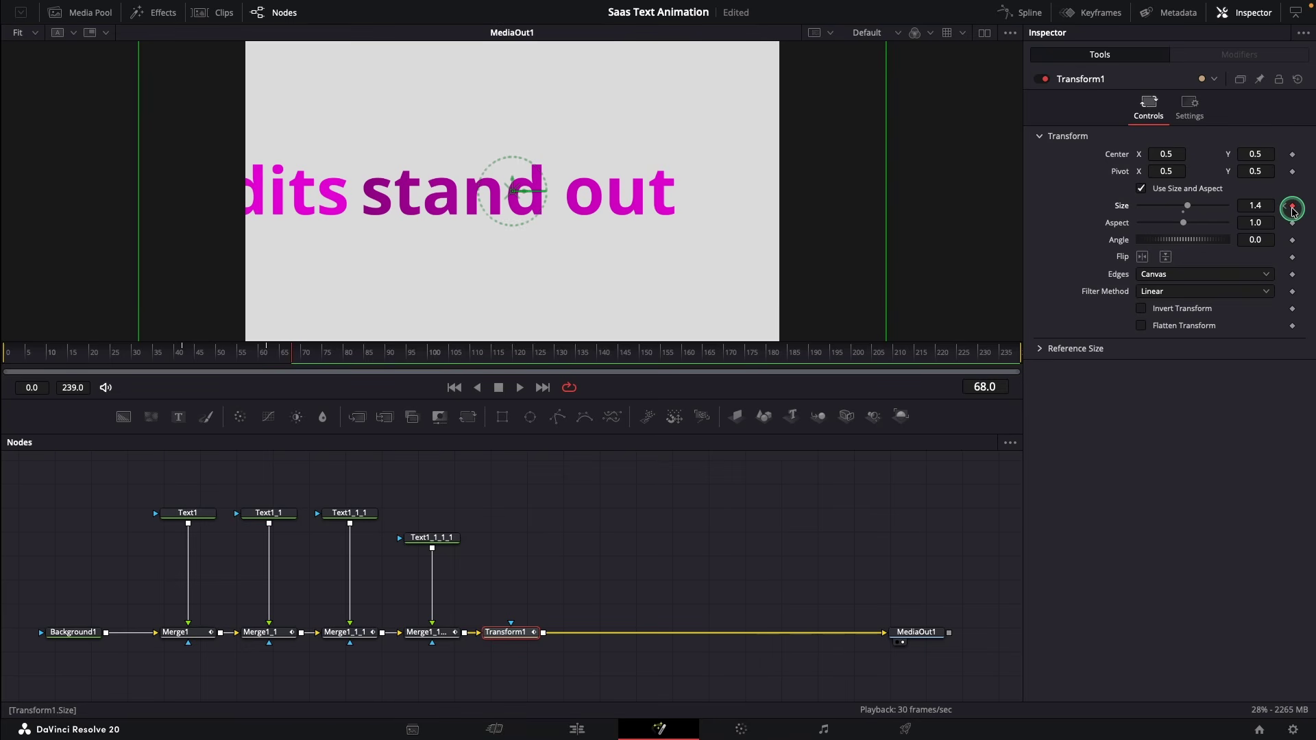
{"action": "left_click", "coordinate": [373, 352]}
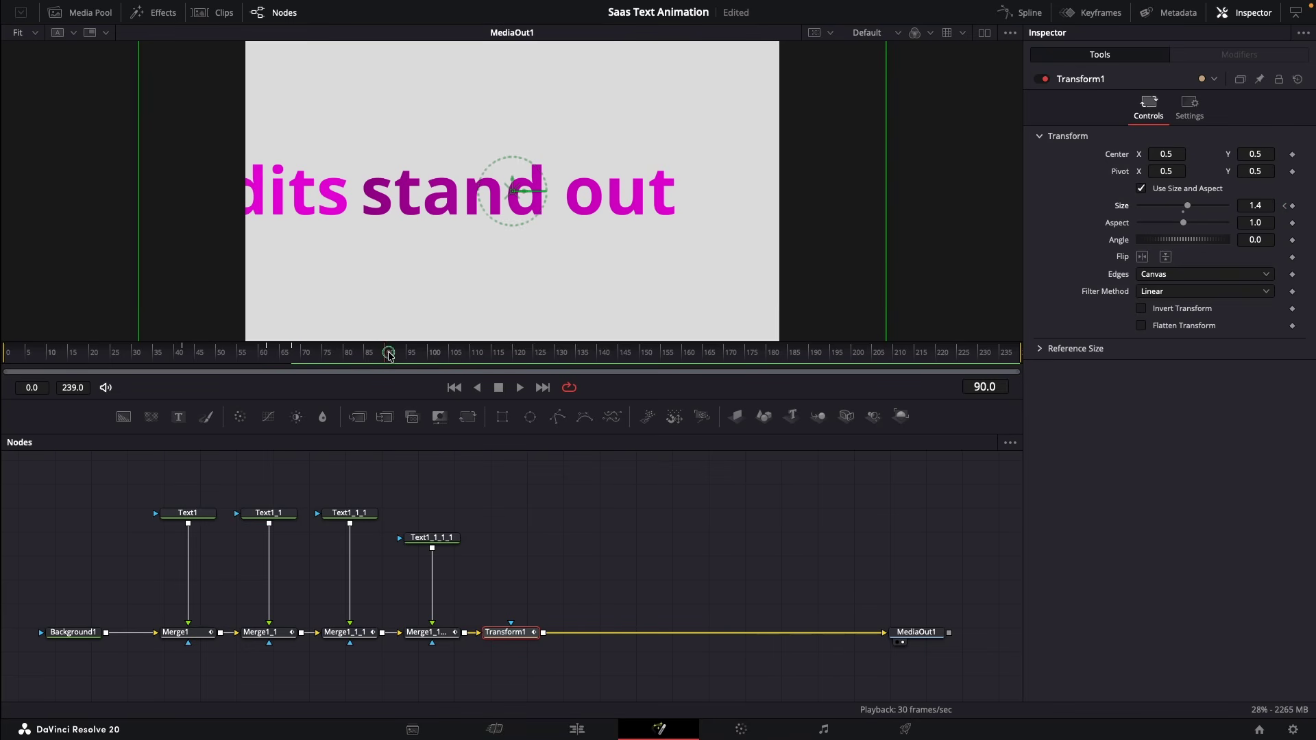
{"action": "left_click", "coordinate": [1160, 230]}
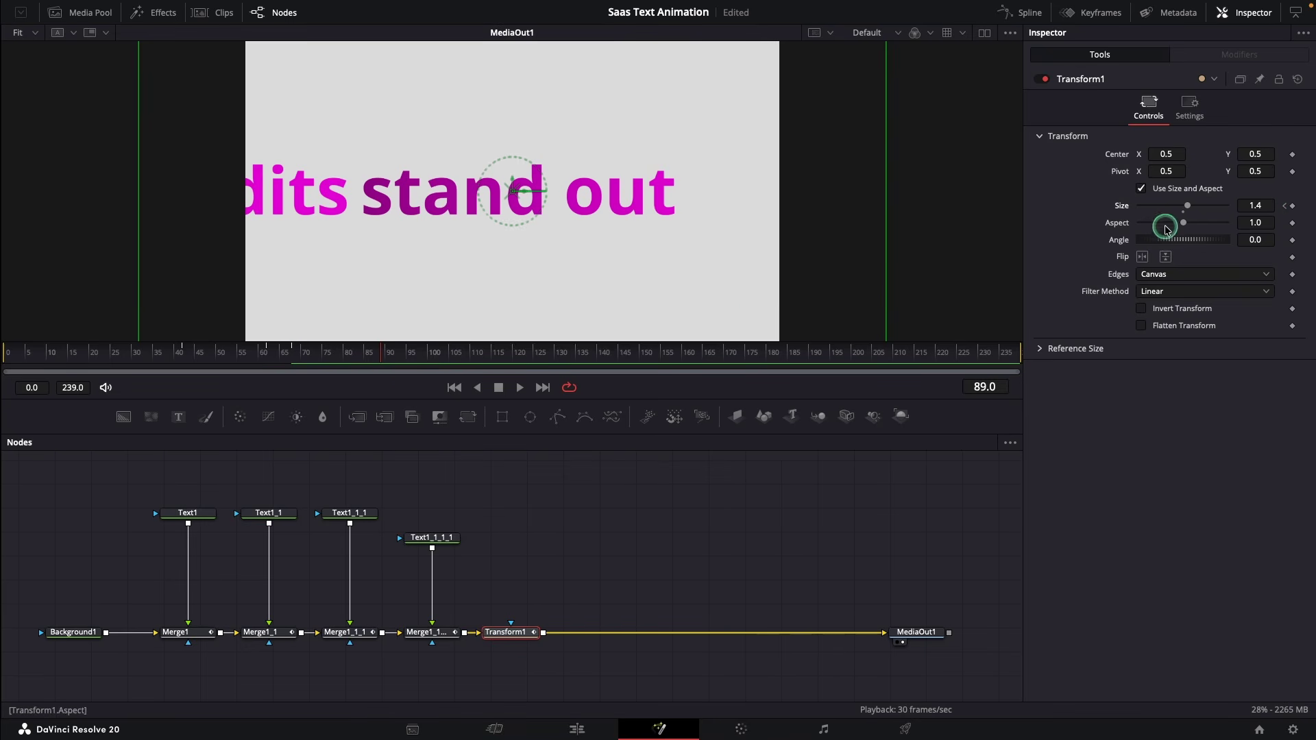
{"action": "left_click_drag", "start_coordinate": [1188, 208], "coordinate": [1192, 207]}
Flatten Transform1's Size keyframes in the Spline editor, stretch their easing handles, and play the animation.
{"action": "left_click", "coordinate": [1068, 89]}
{"action": "left_click", "coordinate": [1030, 13]}
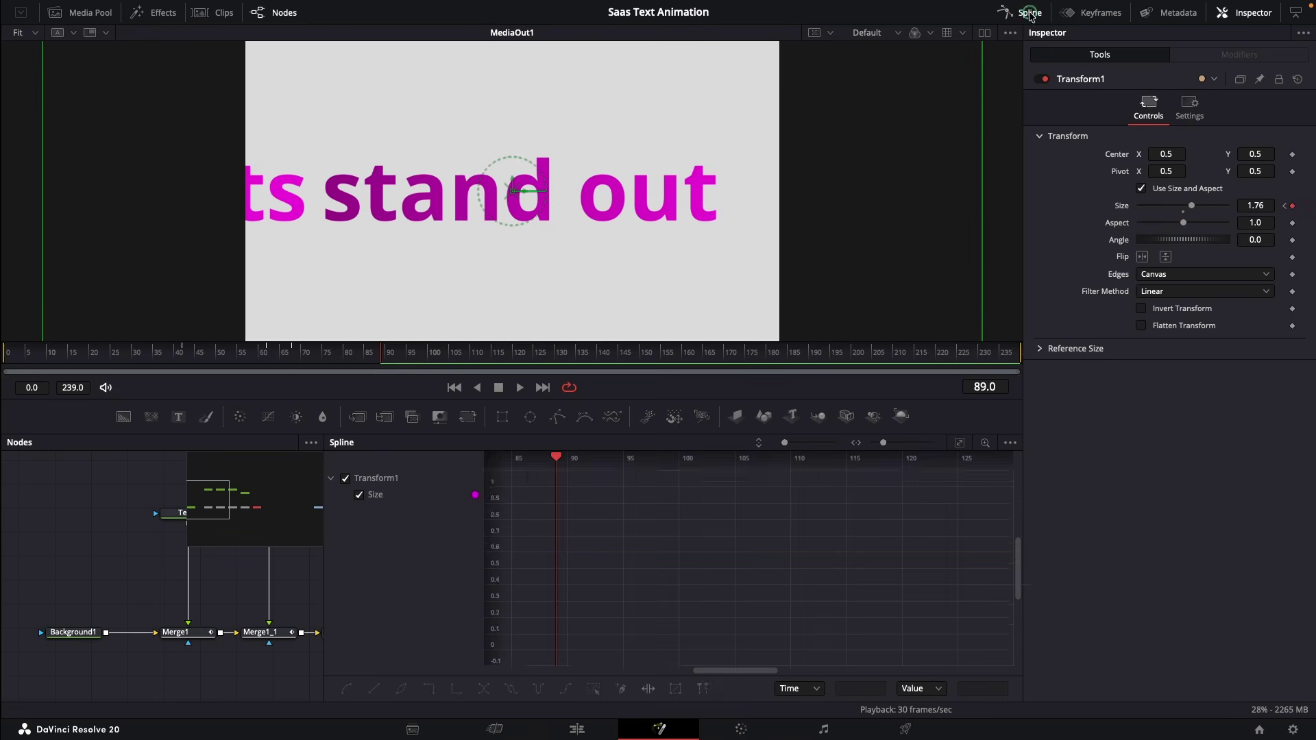
{"action": "left_click", "coordinate": [959, 443]}
{"action": "left_click_drag", "start_coordinate": [754, 545], "coordinate": [564, 639]}
{"action": "left_click", "coordinate": [667, 565]}
{"action": "left_click_drag", "start_coordinate": [985, 478], "coordinate": [770, 589]}
{"action": "key", "text": "f"}
{"action": "left_click_drag", "start_coordinate": [842, 566], "coordinate": [885, 566]}
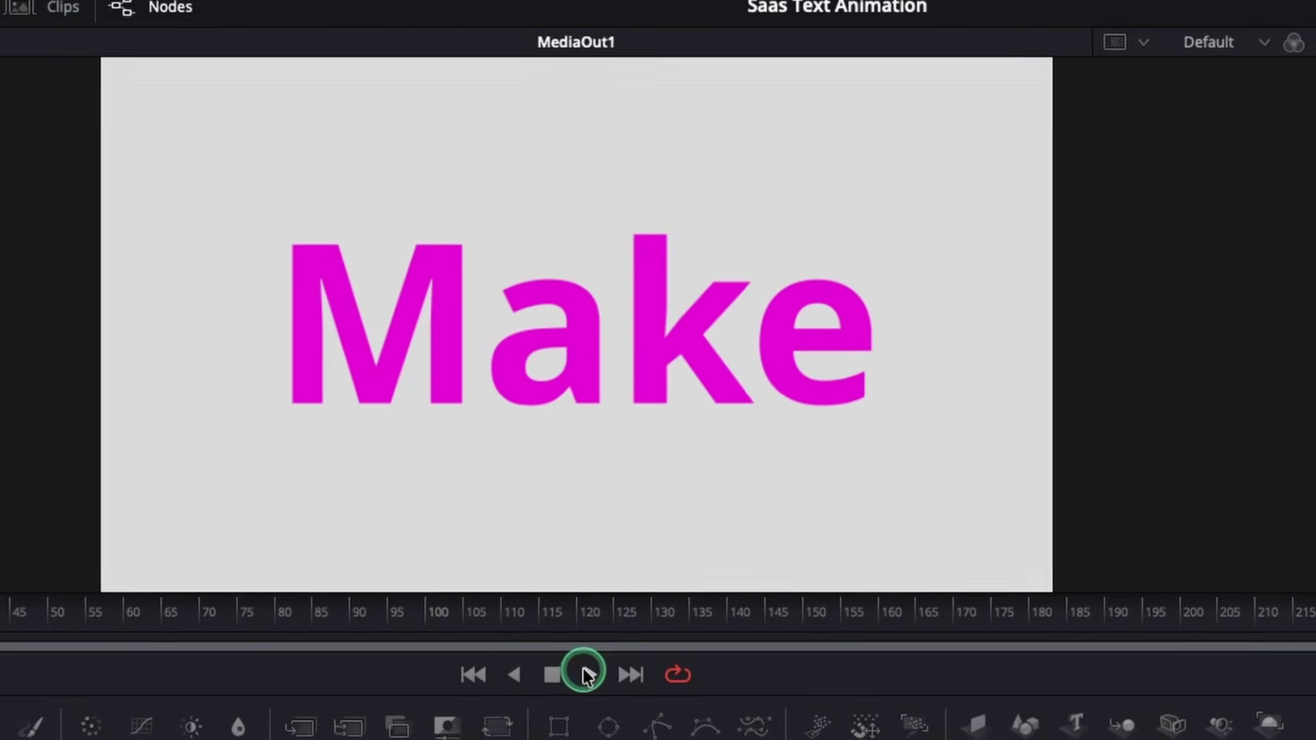
{"action": "left_click", "coordinate": [520, 388]}
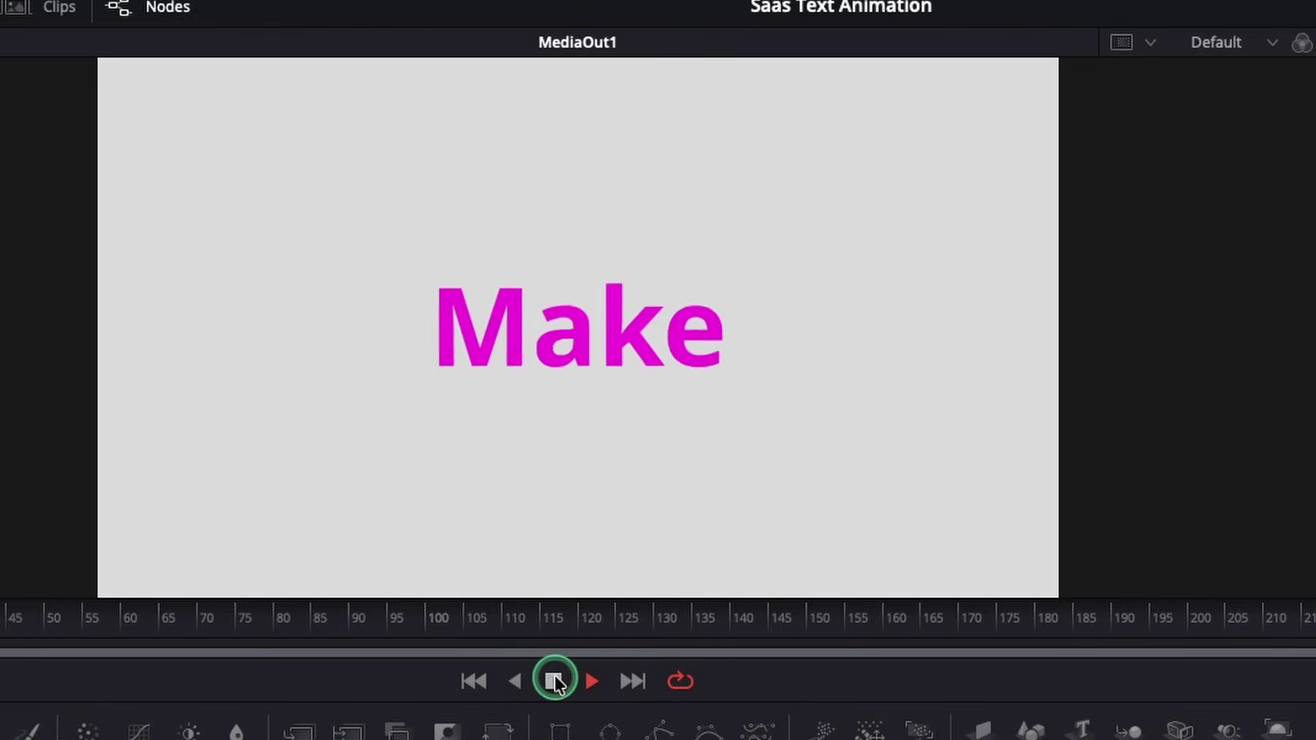
{"action": "left_click", "coordinate": [553, 681]}
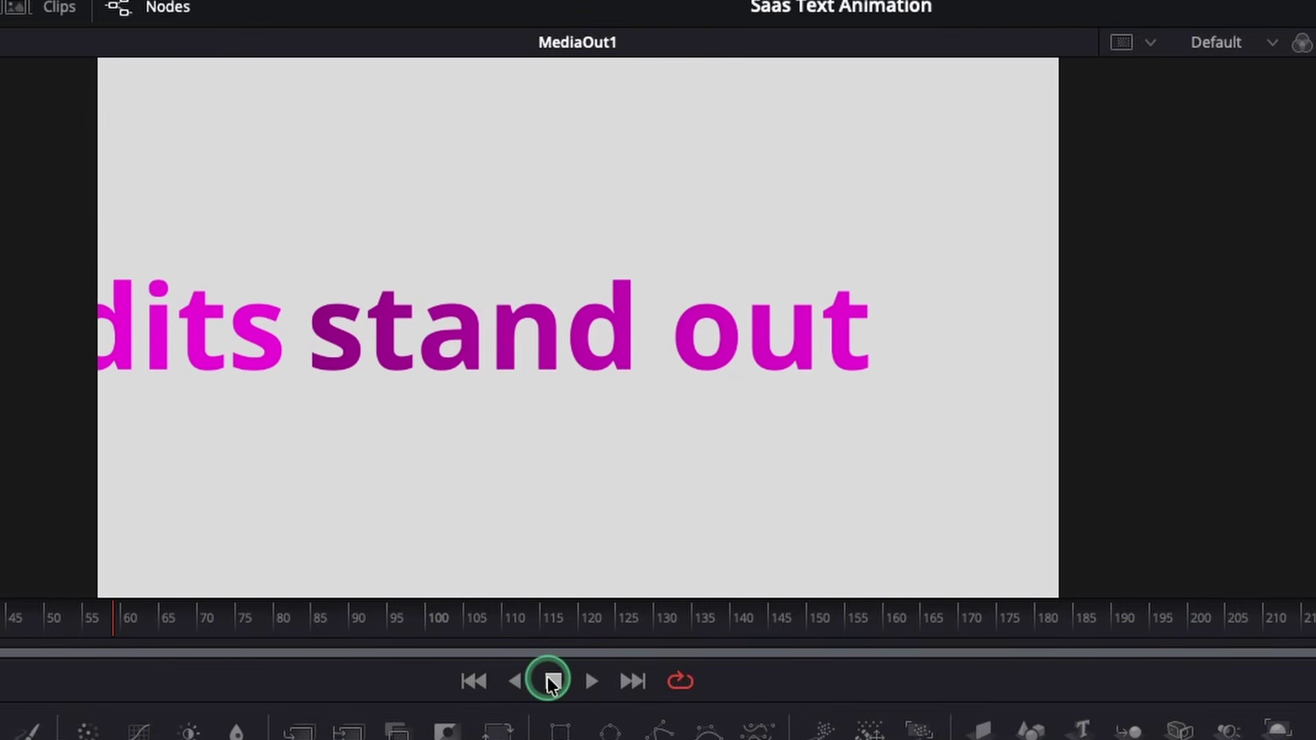
Keyframe the current text colour of "your" (Text1_1) at frame 43.
{"action": "left_click_drag", "start_coordinate": [210, 636], "coordinate": [39, 632]}
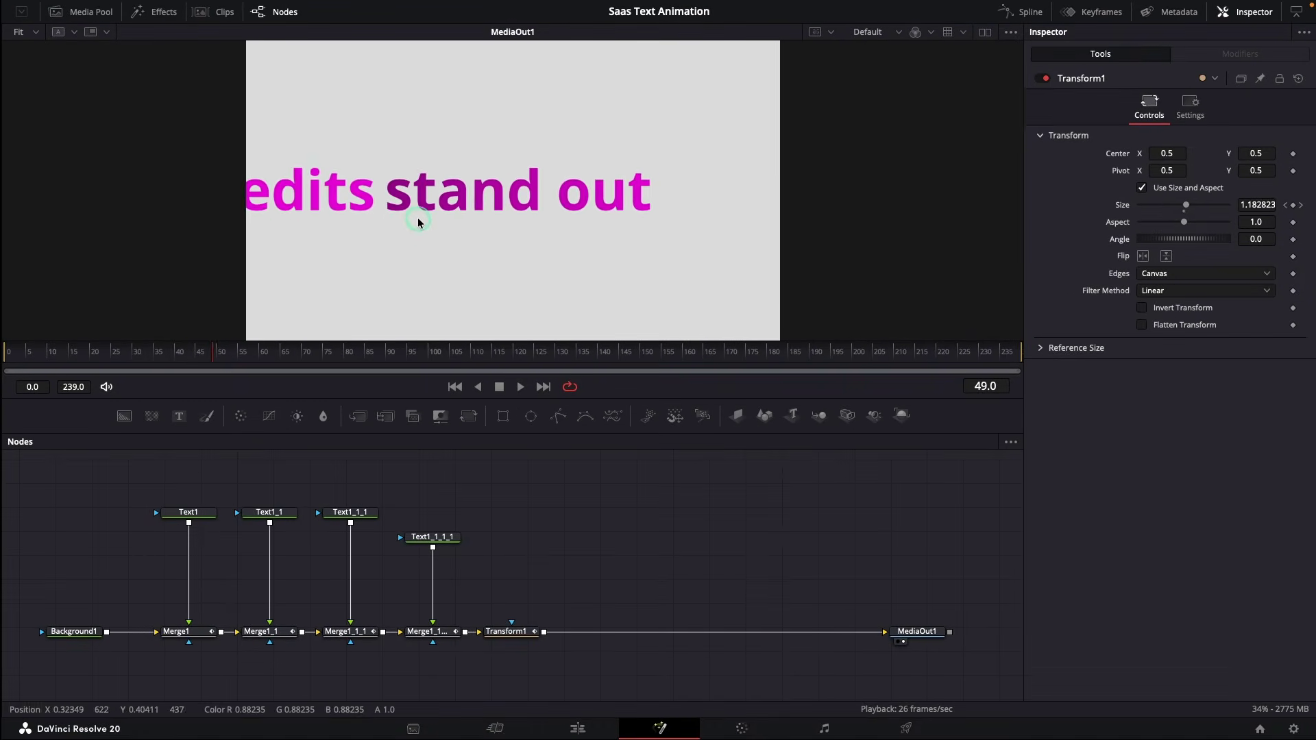
{"action": "left_click", "coordinate": [179, 353]}
{"action": "left_click_drag", "start_coordinate": [177, 356], "coordinate": [188, 356]}
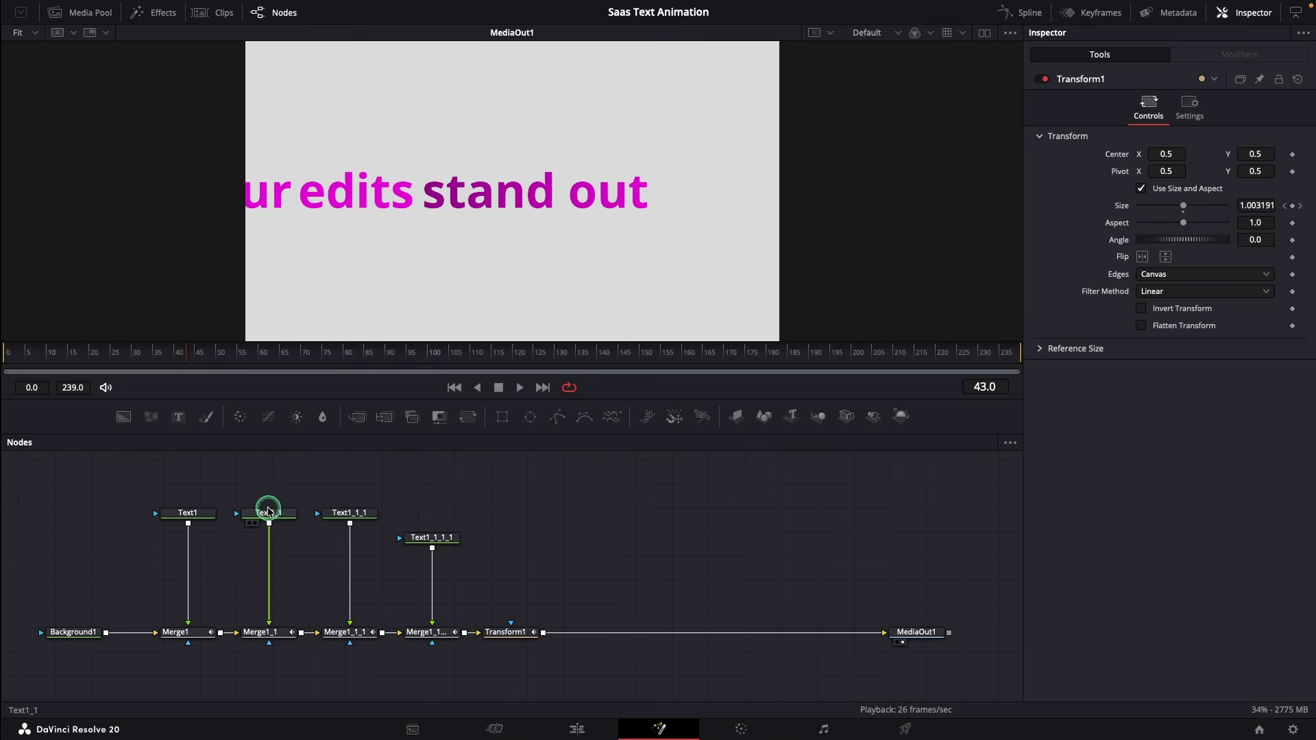
{"action": "left_click", "coordinate": [267, 510]}
{"action": "left_click", "coordinate": [1069, 167]}
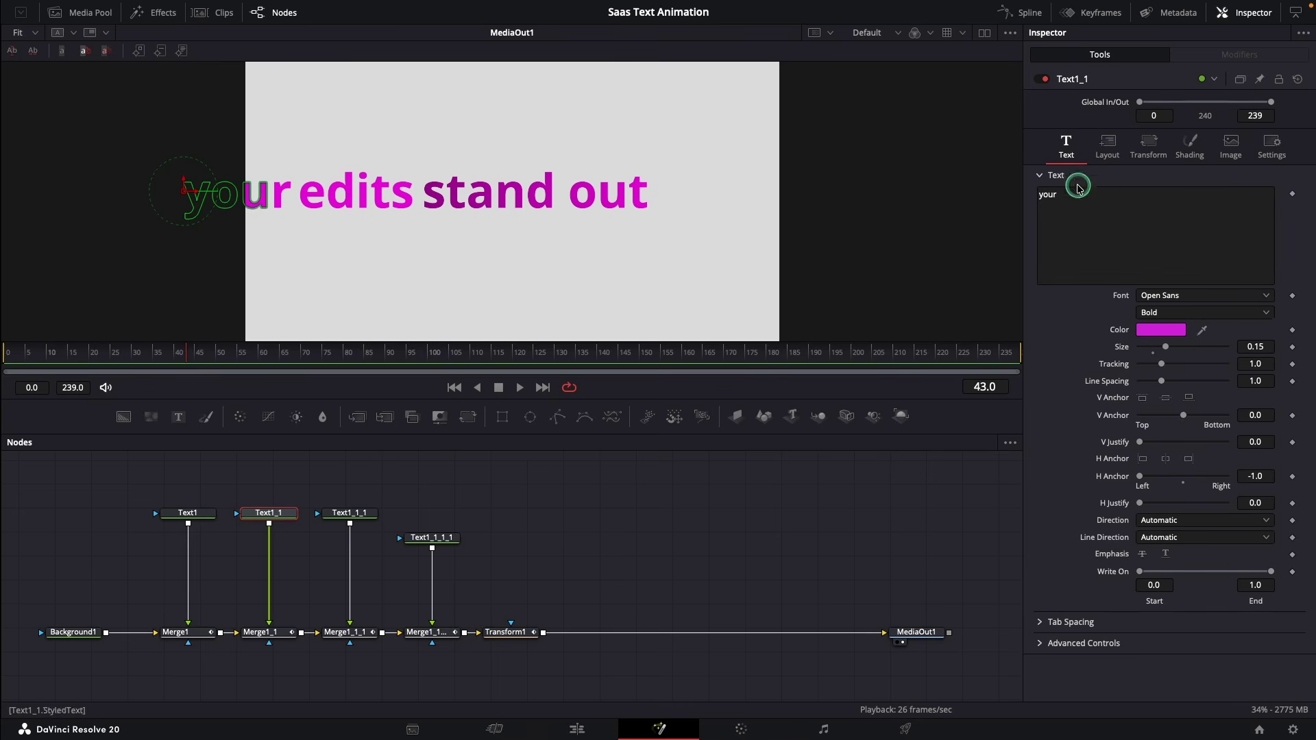
{"action": "left_click", "coordinate": [1293, 332]}
Set the text colour of "your" to grey at frame 46.
{"action": "left_click", "coordinate": [199, 355]}
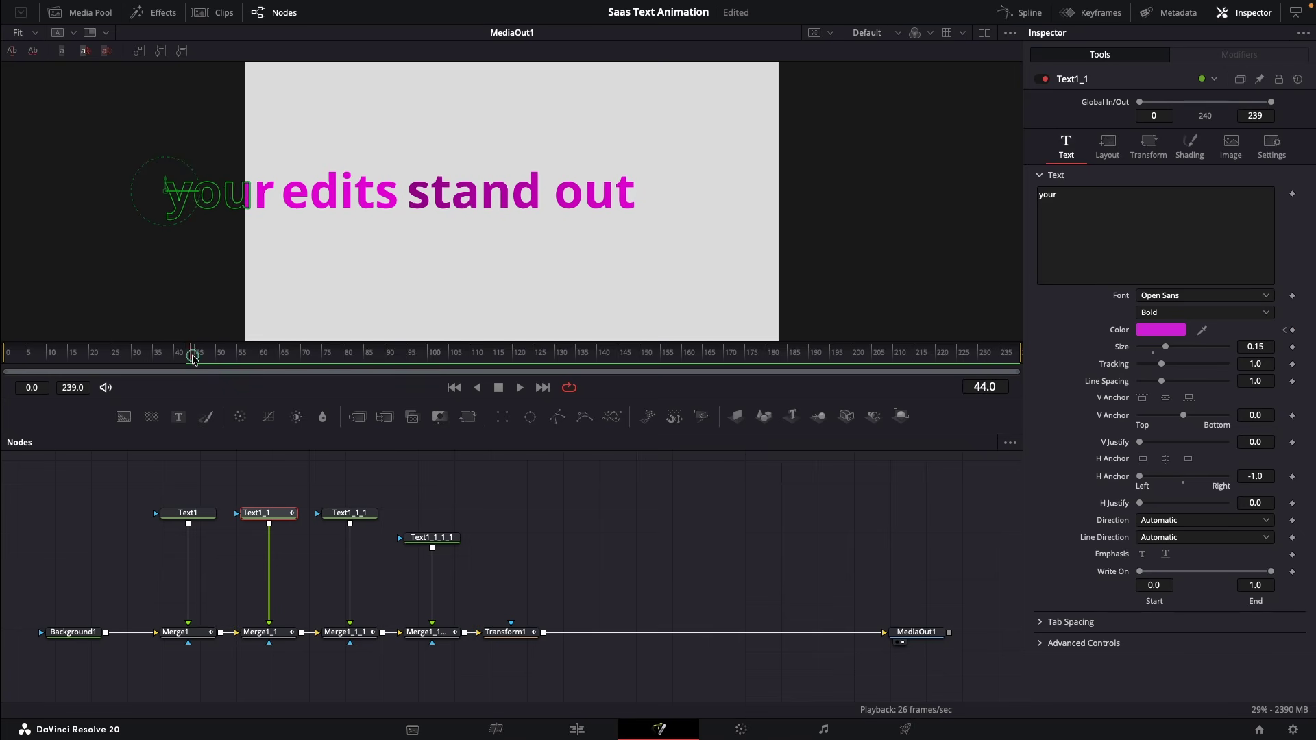
{"action": "left_click", "coordinate": [1161, 330]}
{"action": "left_click", "coordinate": [1024, 240]}
{"action": "left_click", "coordinate": [994, 69]}
{"action": "left_click", "coordinate": [1056, 242]}
{"action": "left_click", "coordinate": [1103, 322]}
Keyframe the current text colour of "edits" (Text1_1_1) at the frame where "your" starts changing colour.
{"action": "left_click", "coordinate": [349, 512]}
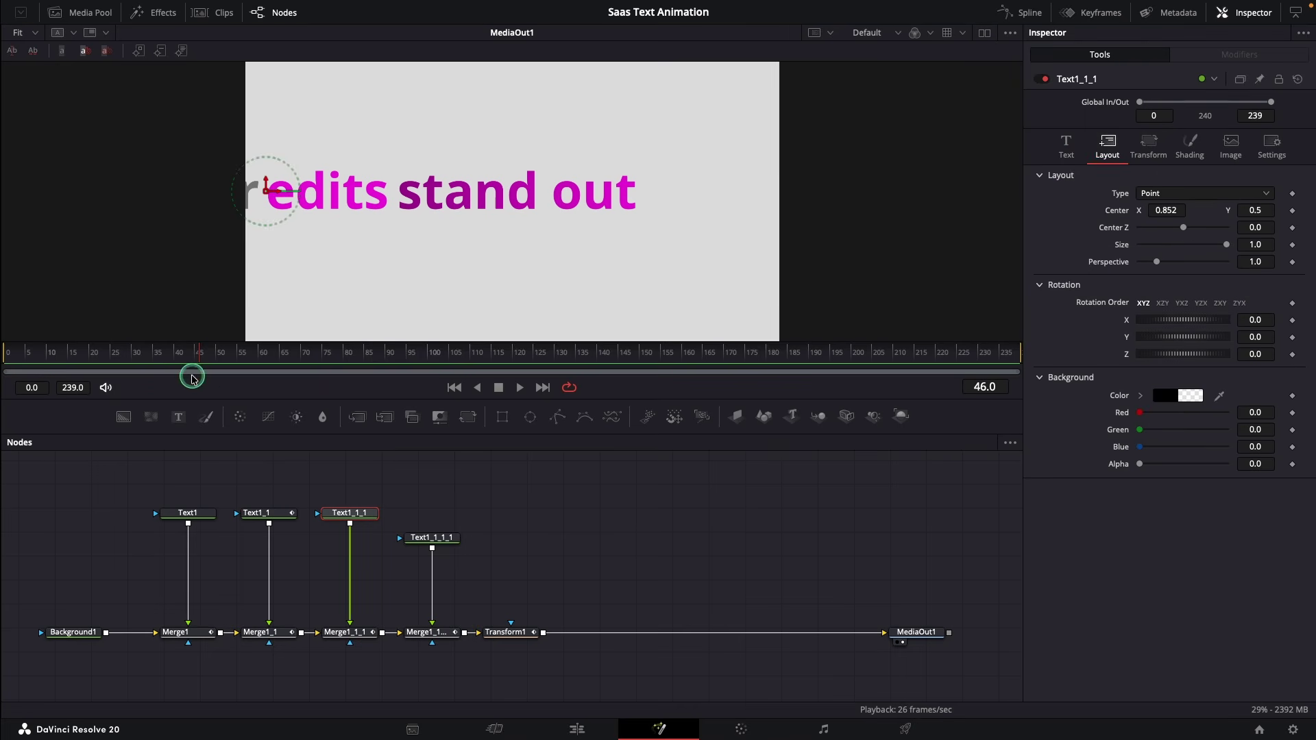
{"action": "left_click", "coordinate": [187, 354]}
{"action": "left_click", "coordinate": [1065, 146]}
{"action": "left_click", "coordinate": [1292, 331]}
Set the text colour of "edits" to grey three frames on and play the animation.
{"action": "key", "text": "Right"}
{"action": "key", "text": "Right"}
{"action": "key", "text": "Right"}
{"action": "left_click", "coordinate": [1173, 333]}
{"action": "left_click", "coordinate": [1054, 68]}
{"action": "left_click", "coordinate": [1028, 238]}
{"action": "left_click", "coordinate": [995, 69]}
{"action": "left_click", "coordinate": [1054, 238]}
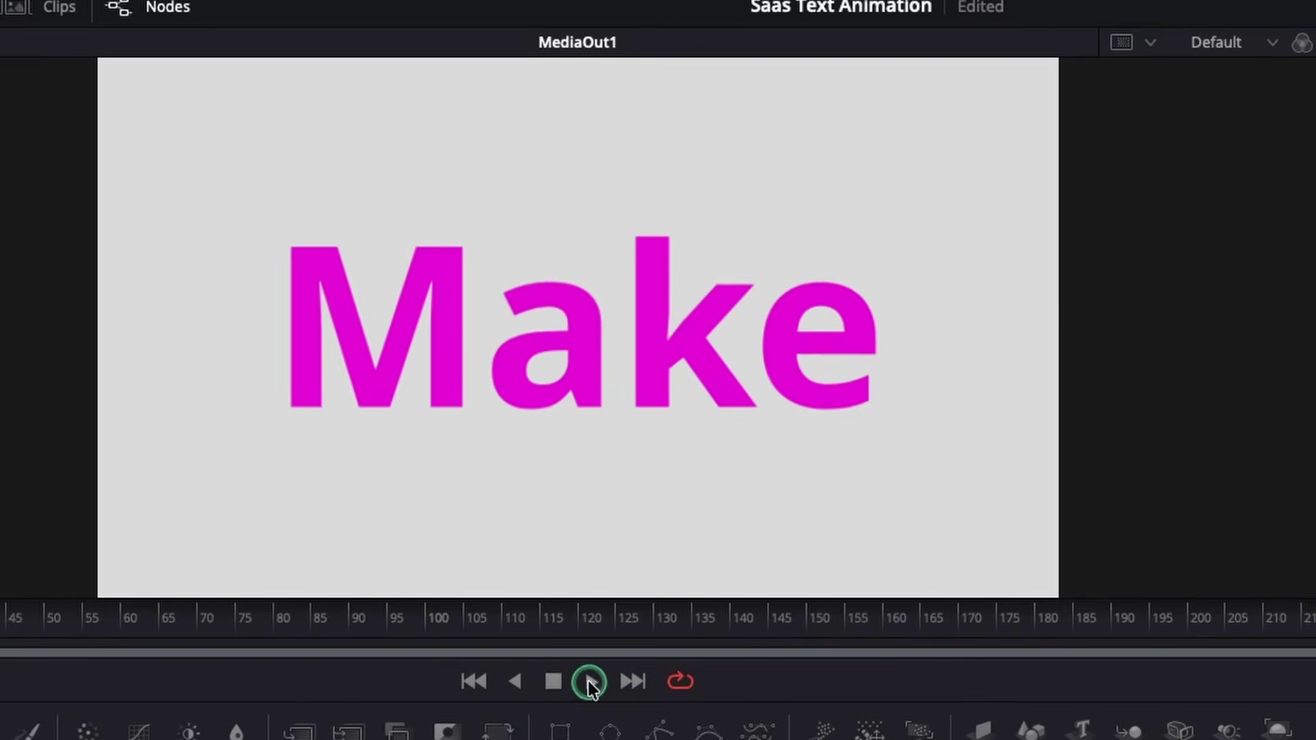
{"action": "left_click", "coordinate": [588, 682]}
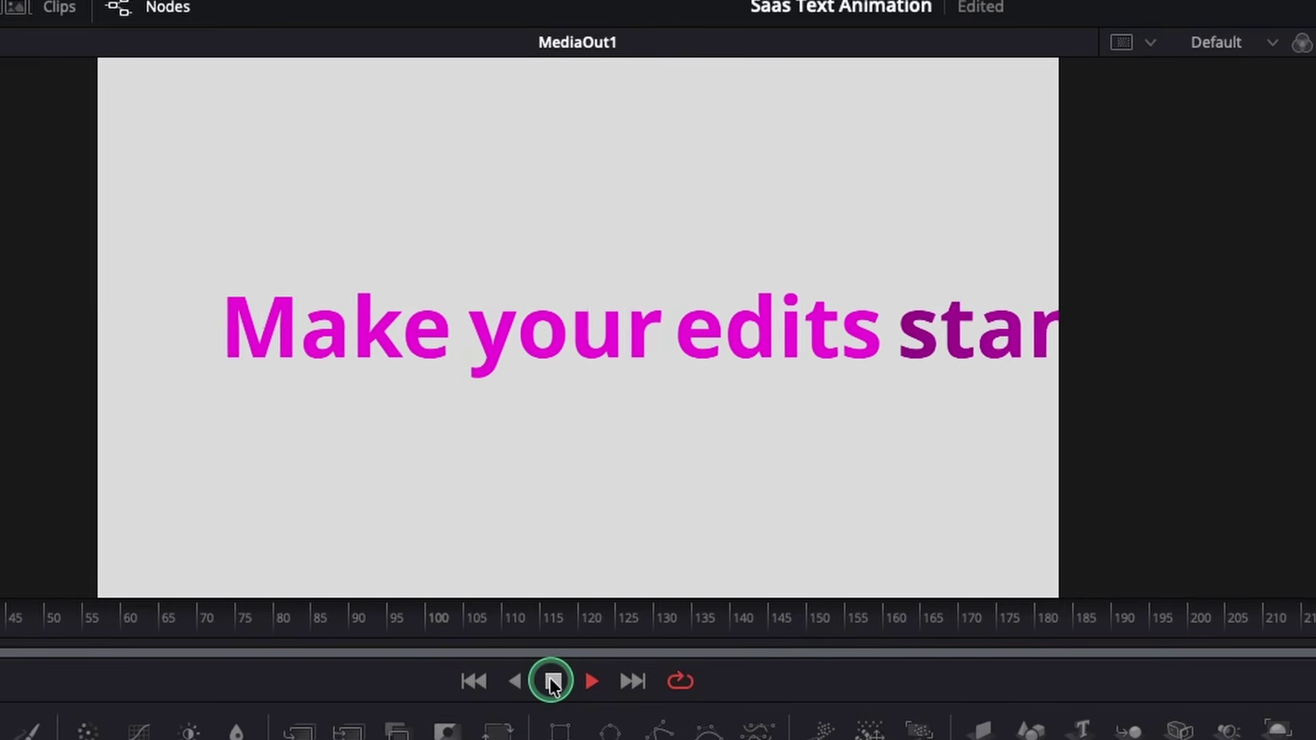
{"action": "left_click", "coordinate": [552, 682]}
Keyframe the shading opacity of "stand out" at 1.0 on frame 79, lower it fully one frame on, and scrub through the animation.
{"action": "left_click", "coordinate": [420, 537]}
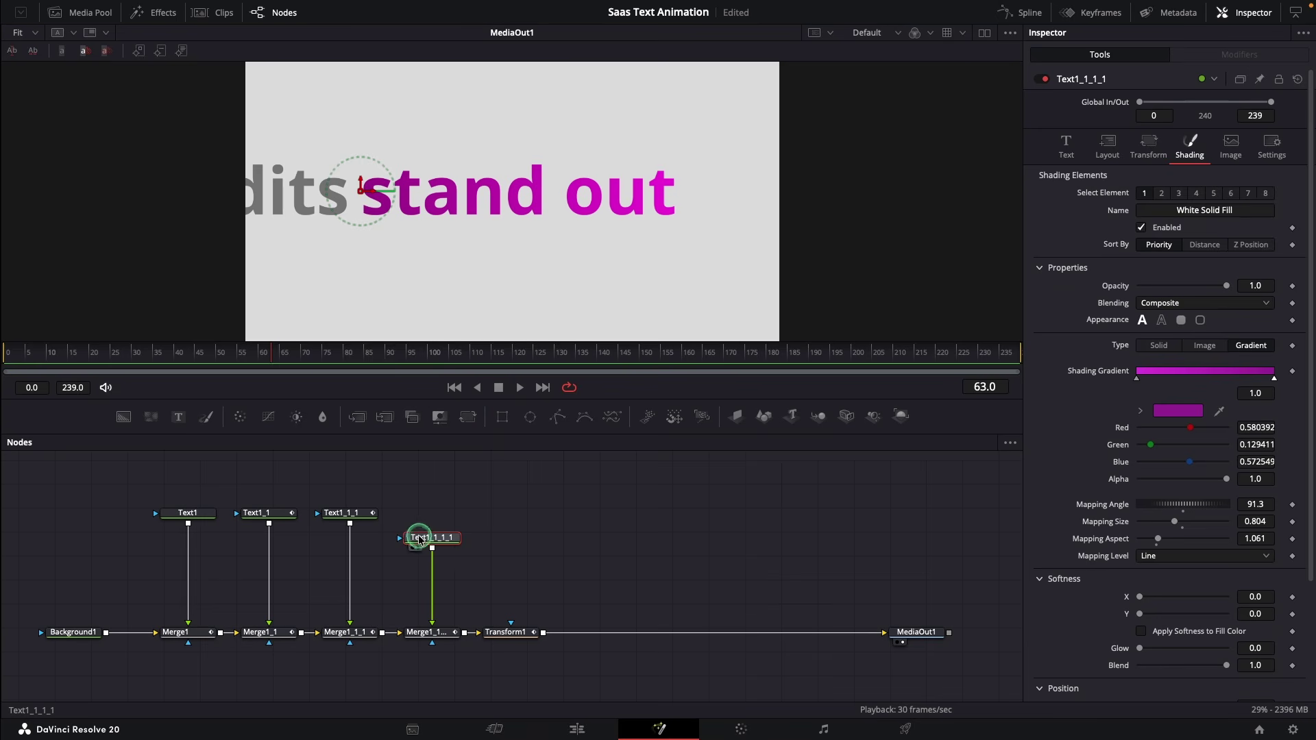
{"action": "left_click_drag", "start_coordinate": [233, 370], "coordinate": [341, 372]}
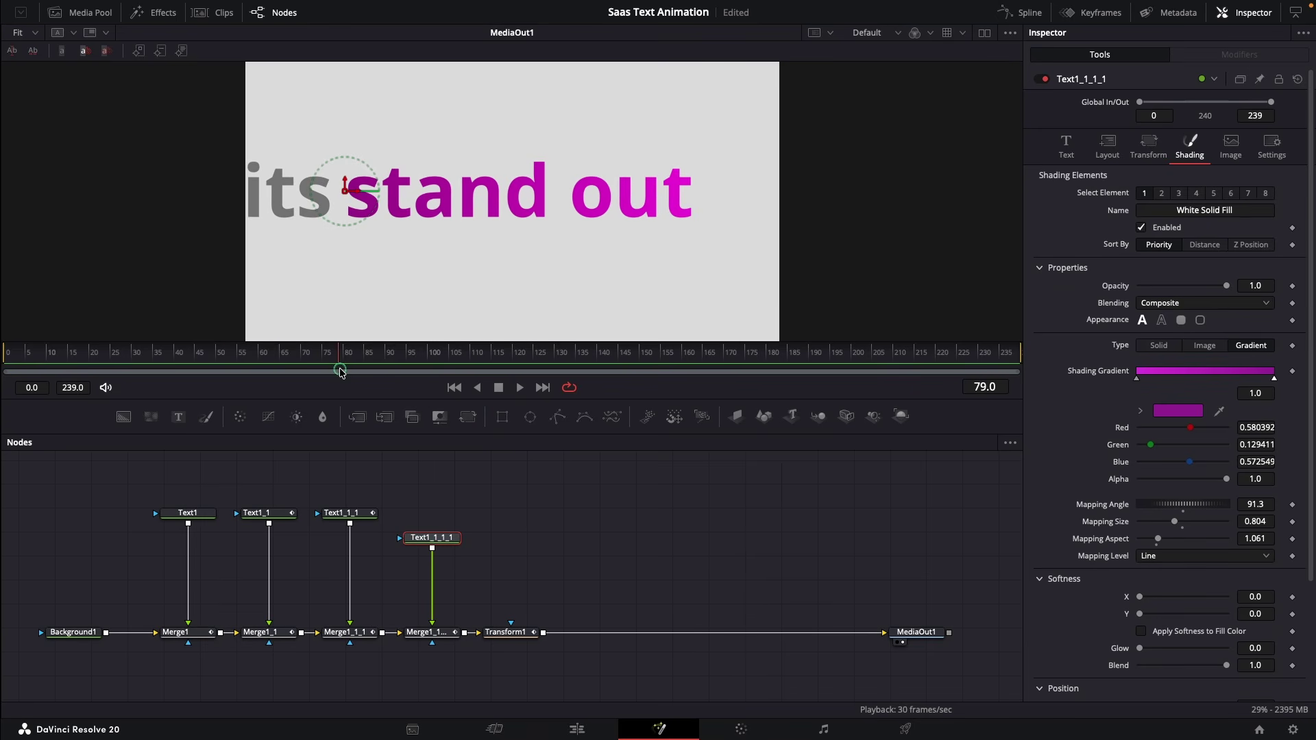
{"action": "left_click", "coordinate": [1291, 287]}
{"action": "key", "text": "Right"}
{"action": "left_click_drag", "start_coordinate": [1235, 287], "coordinate": [1119, 285]}
{"action": "left_click", "coordinate": [176, 355]}
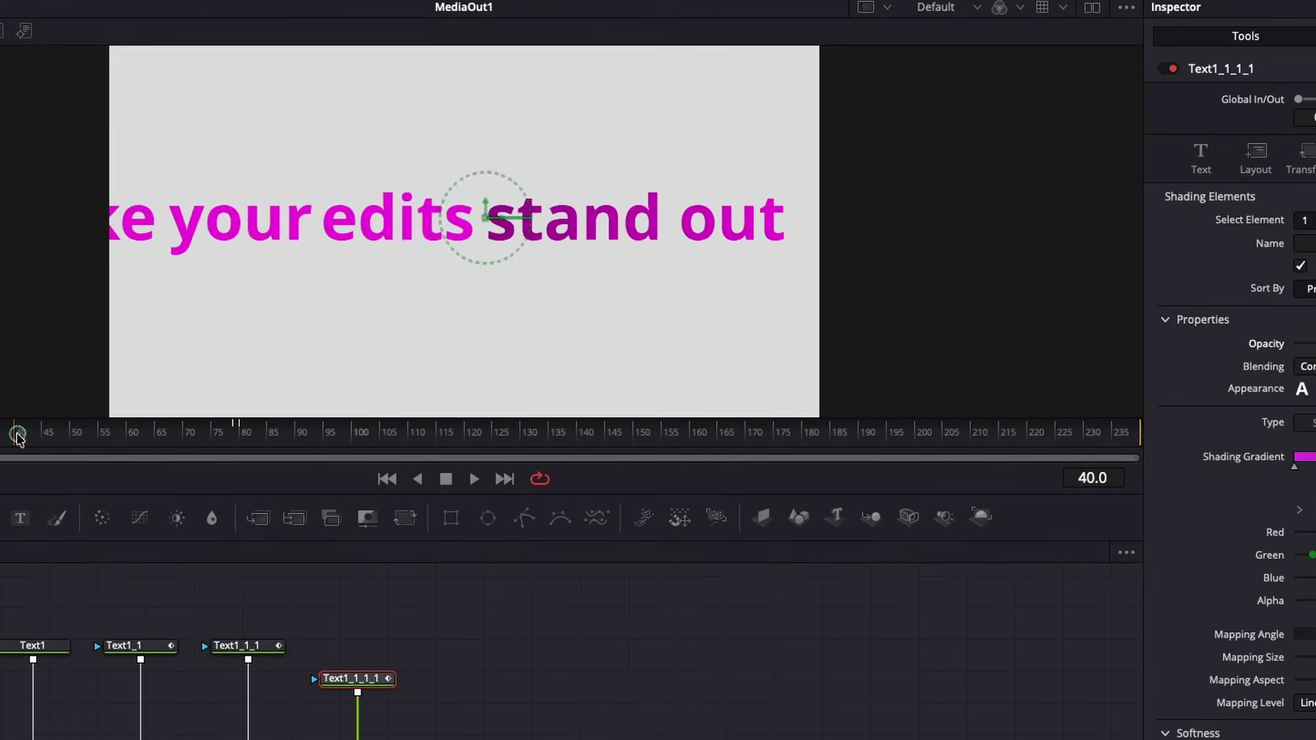
{"action": "left_click_drag", "start_coordinate": [17, 435], "coordinate": [152, 454]}
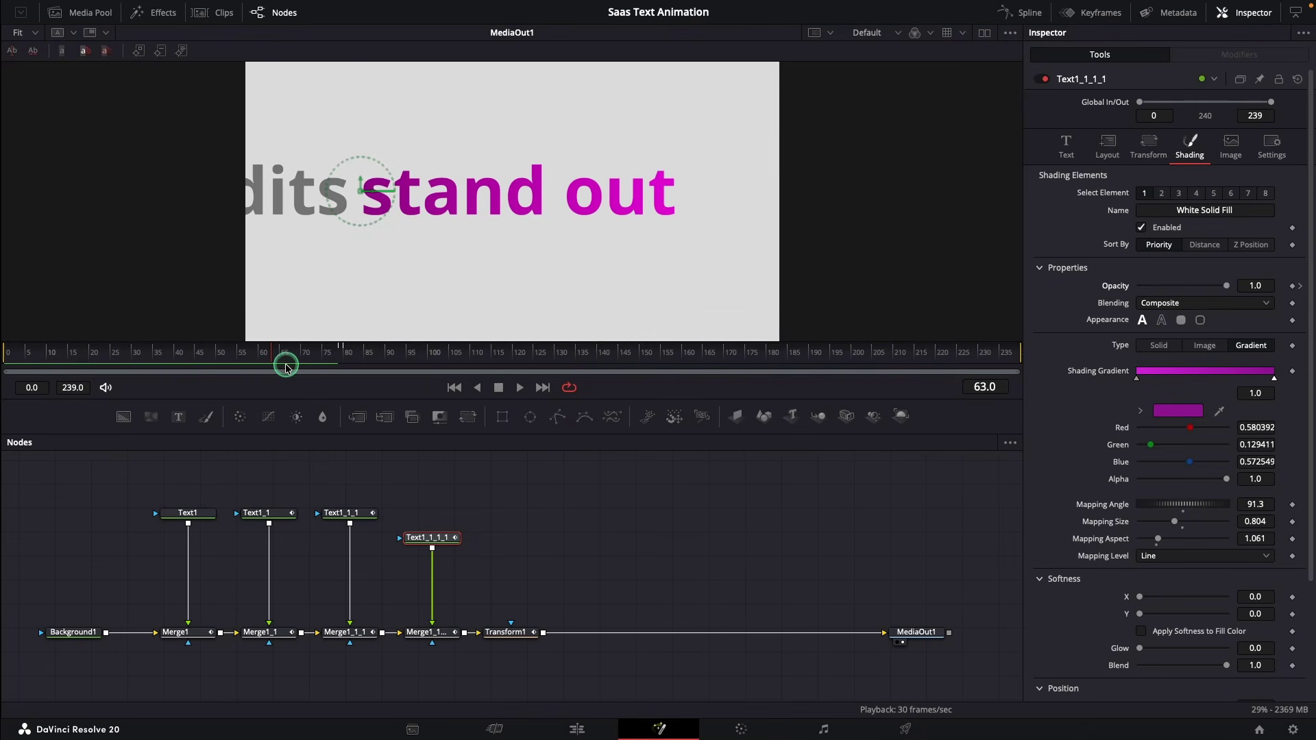
{"action": "left_click", "coordinate": [1066, 148]}
{"action": "mouse_move", "coordinate": [1166, 350]}
{"action": "left_mouse_down"}
{"action": "mouse_move", "coordinate": [1148, 351]}
{"action": "mouse_move", "coordinate": [1171, 350]}
{"action": "mouse_move", "coordinate": [1147, 353]}
{"action": "mouse_move", "coordinate": [1160, 356]}
{"action": "left_mouse_up"}
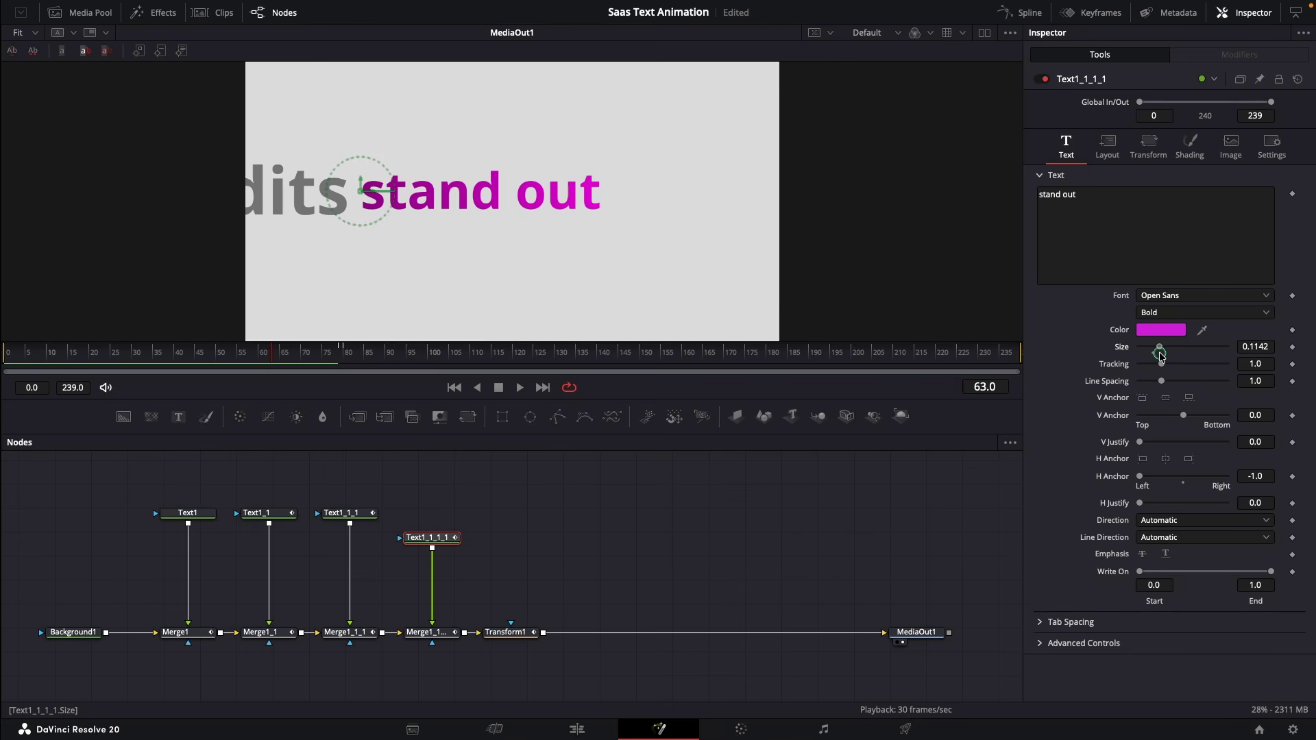
{"action": "key", "text": "super+z"}
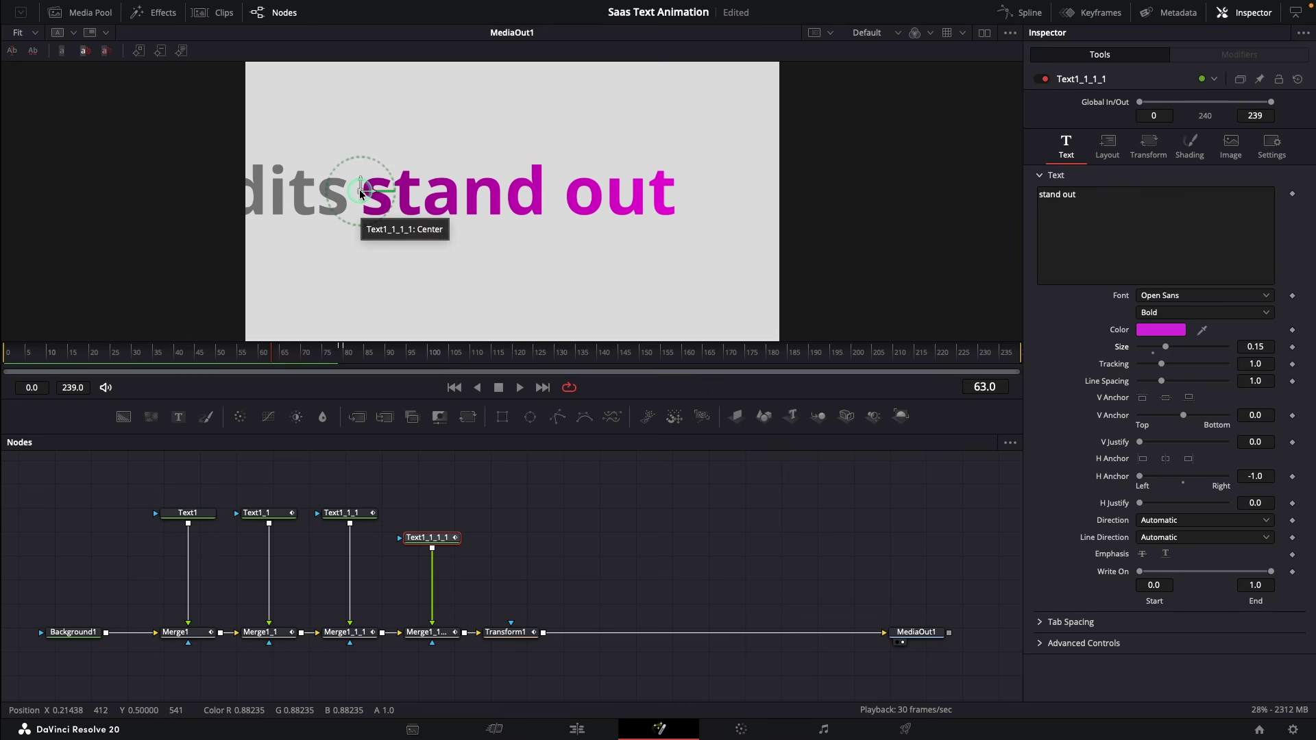
Save the project, add a Transform node after the "stand out" text, and place its pivot on the words at about X 1.304, Y 0.491.
{"action": "key", "text": "ctrl+s"}
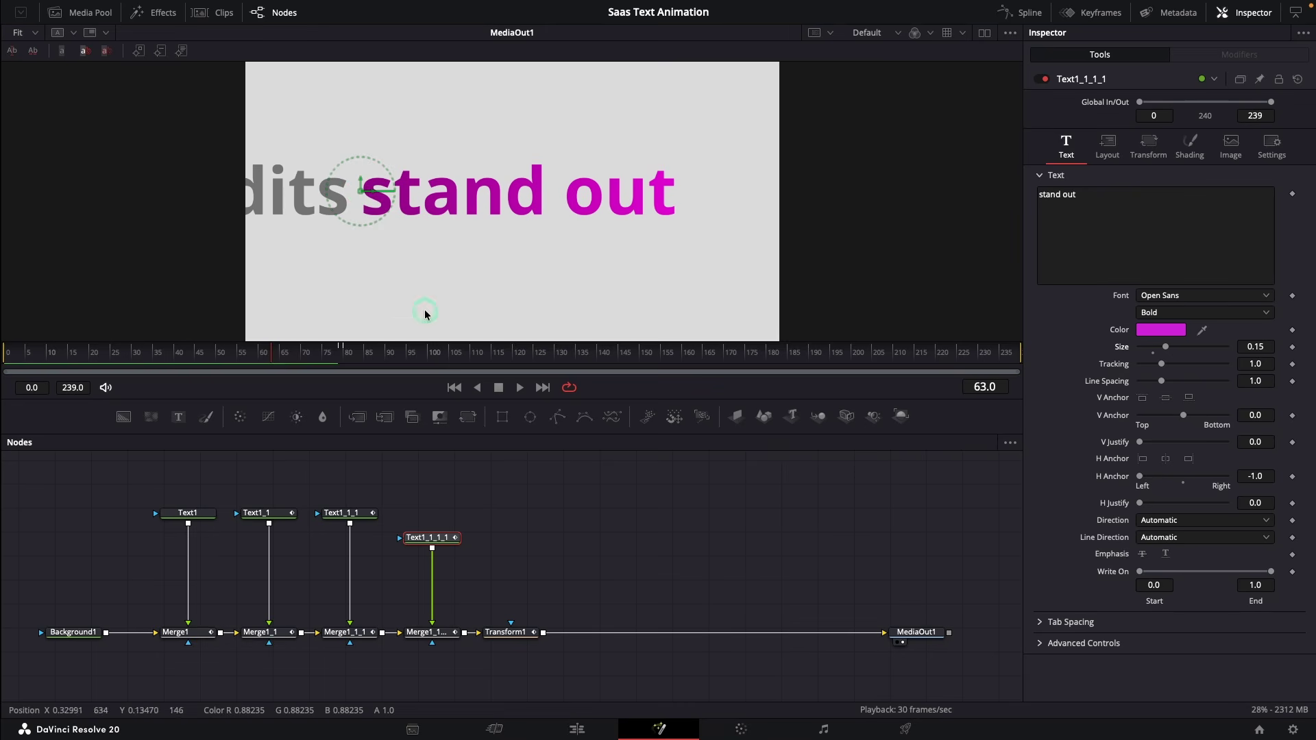
{"action": "left_click", "coordinate": [465, 416]}
{"action": "left_click_drag", "start_coordinate": [1168, 172], "coordinate": [397, 206]}
{"action": "left_click_drag", "start_coordinate": [1249, 169], "coordinate": [1226, 175]}
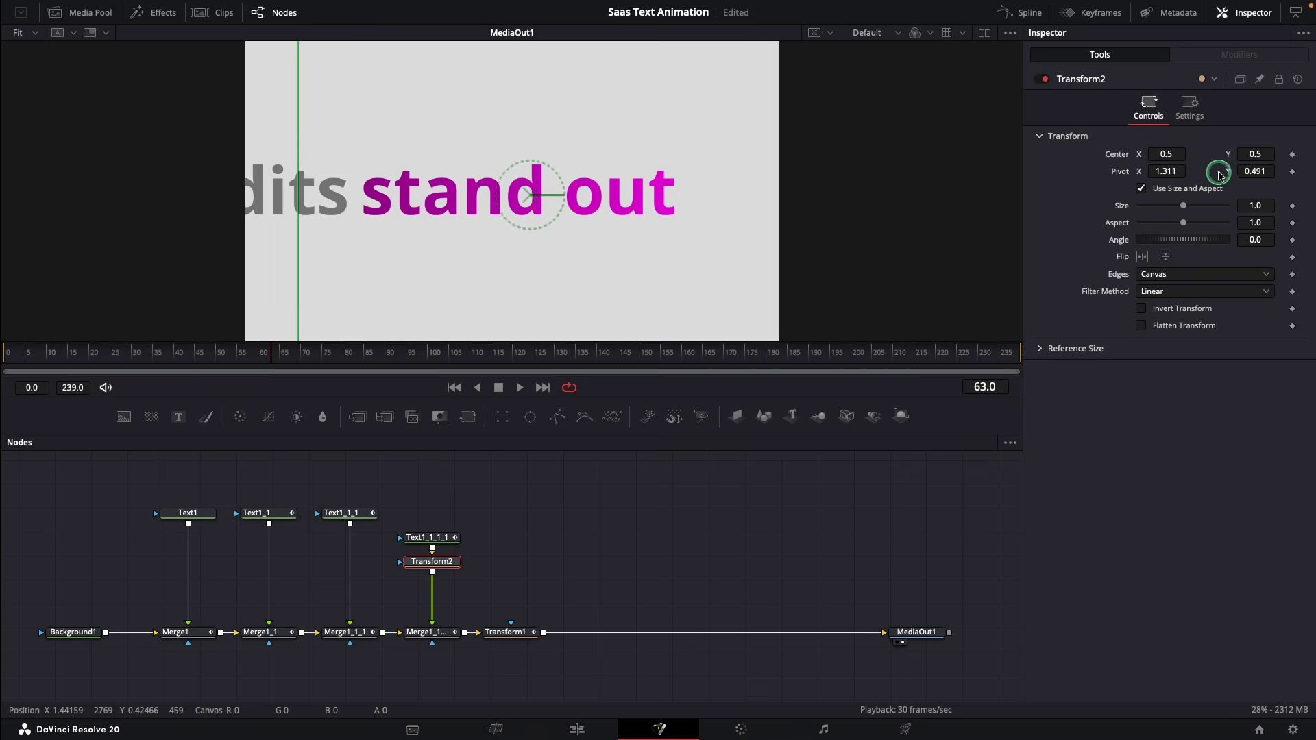
Keyframe the Transform2 size at 1.0 on frame 60, 0.75 on frame 63 and 1.0 on frame 66.
{"action": "left_click", "coordinate": [262, 351]}
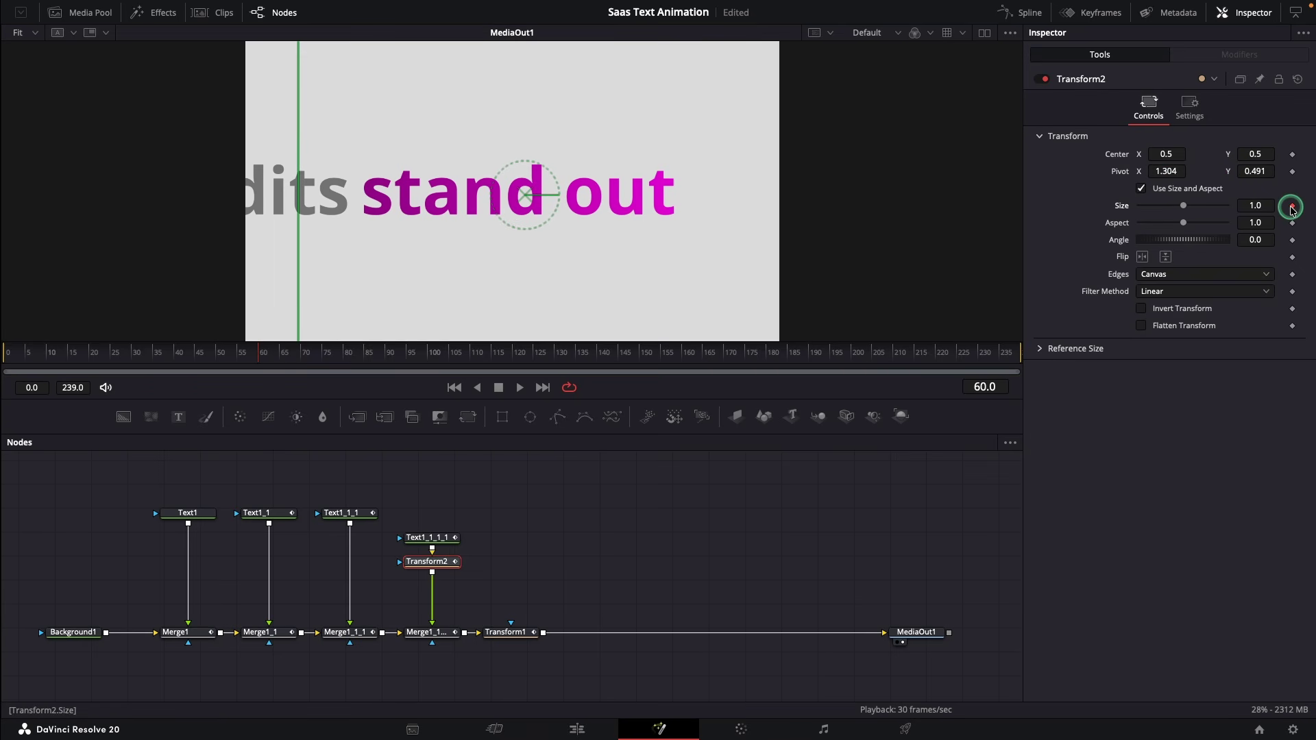
{"action": "key", "text": "Return"}
{"action": "left_click", "coordinate": [1254, 210]}
{"action": "key", "text": "Return"}
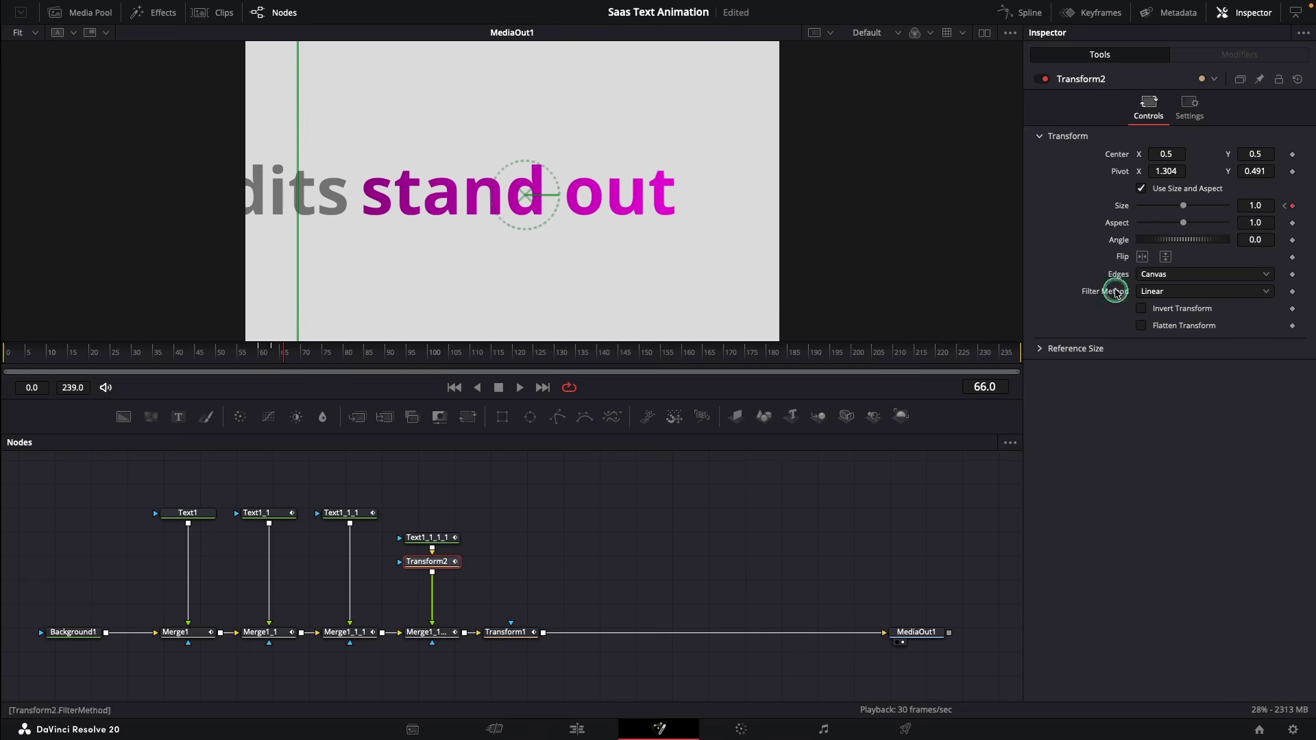
Smooth the Transform2 size curve by extending horizontal handles at frames 63 and 66, and play the animation.
{"action": "left_click", "coordinate": [1028, 13]}
{"action": "left_click_drag", "start_coordinate": [927, 583], "coordinate": [722, 656]}
{"action": "left_click_drag", "start_coordinate": [830, 596], "coordinate": [859, 651]}
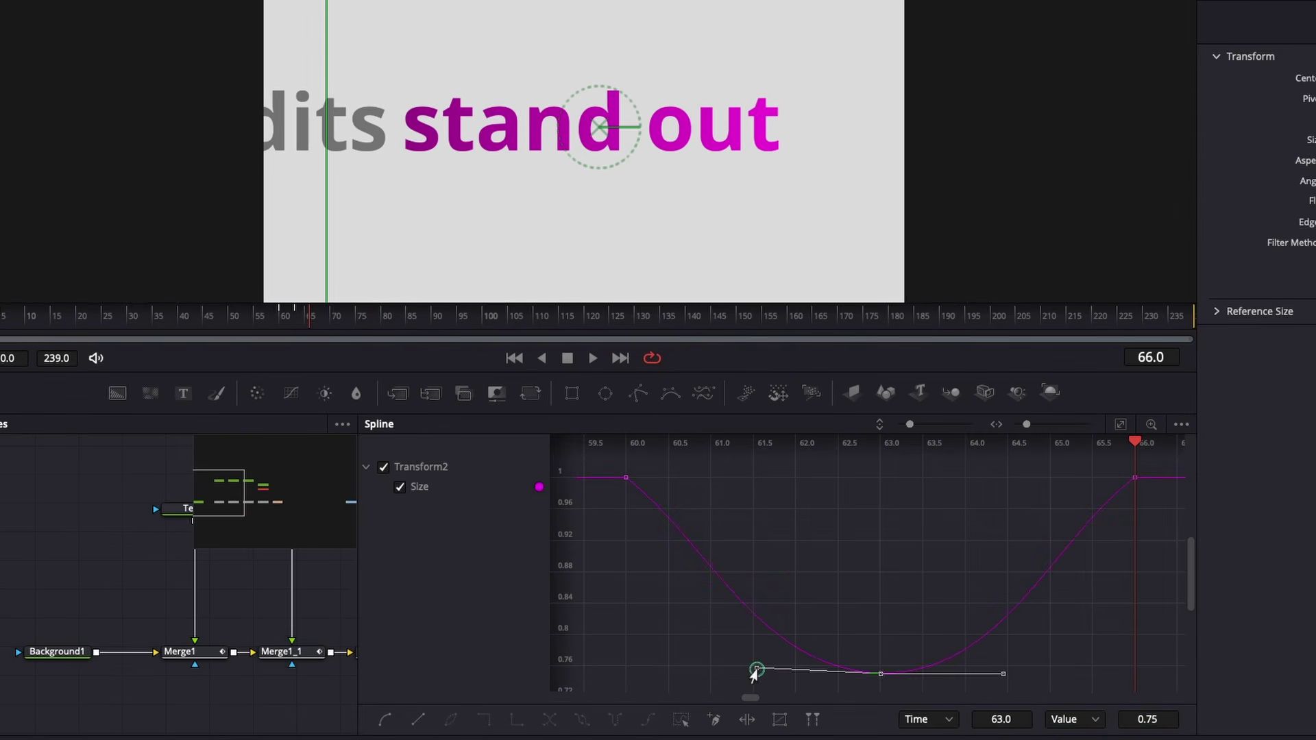
{"action": "left_click", "coordinate": [1134, 477]}
{"action": "left_click_drag", "start_coordinate": [1061, 538], "coordinate": [1029, 479]}
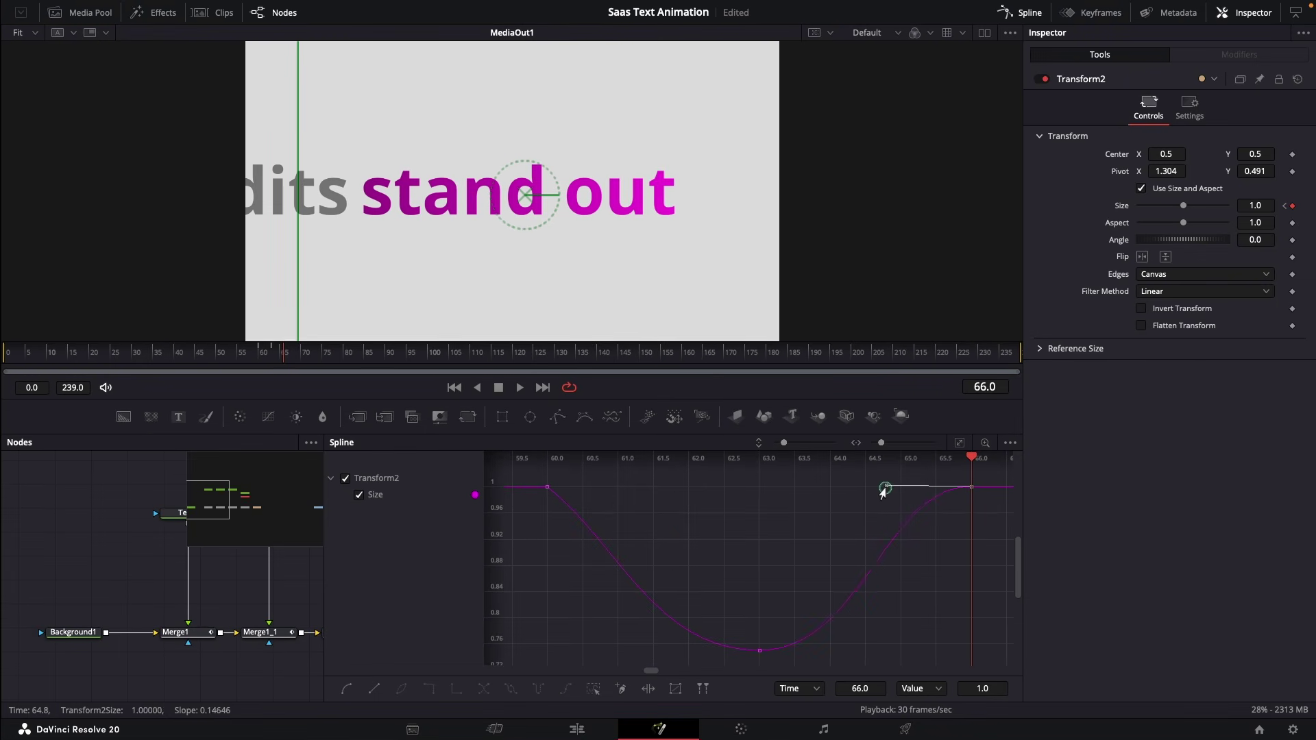
{"action": "left_click", "coordinate": [519, 387]}
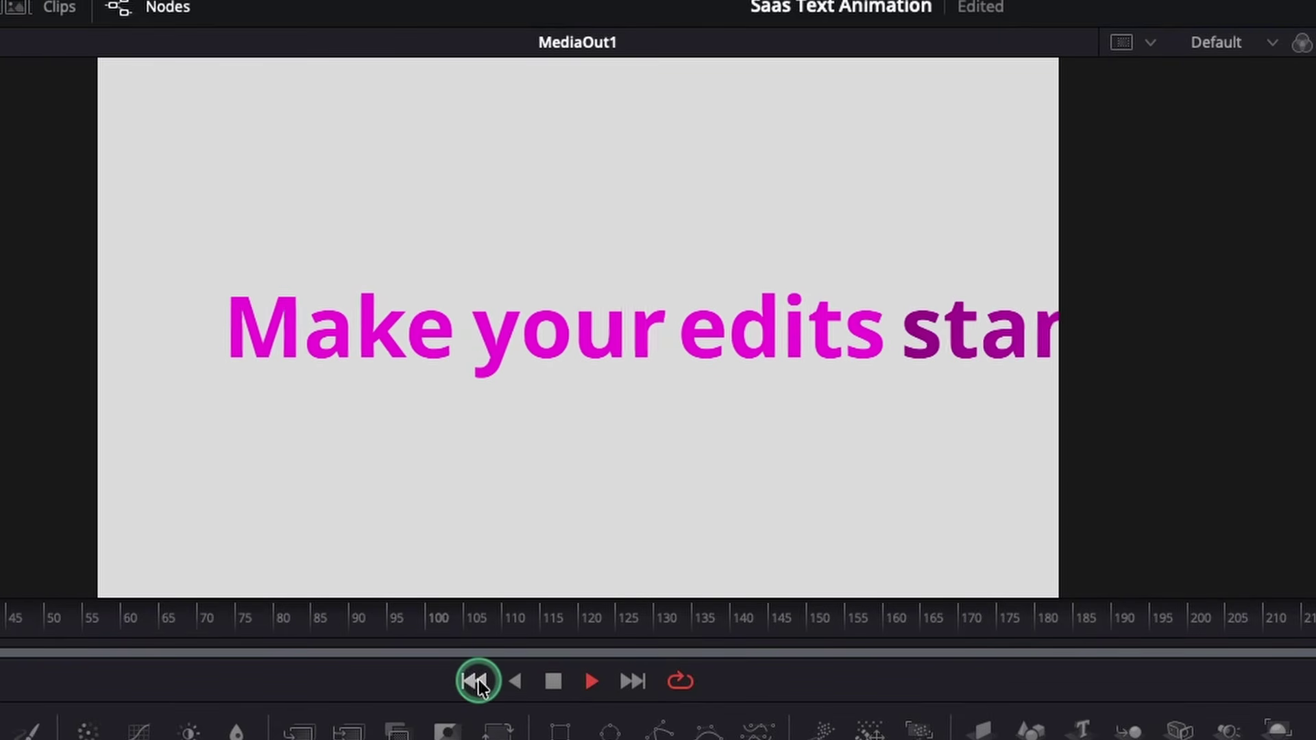
{"action": "left_click", "coordinate": [552, 681]}
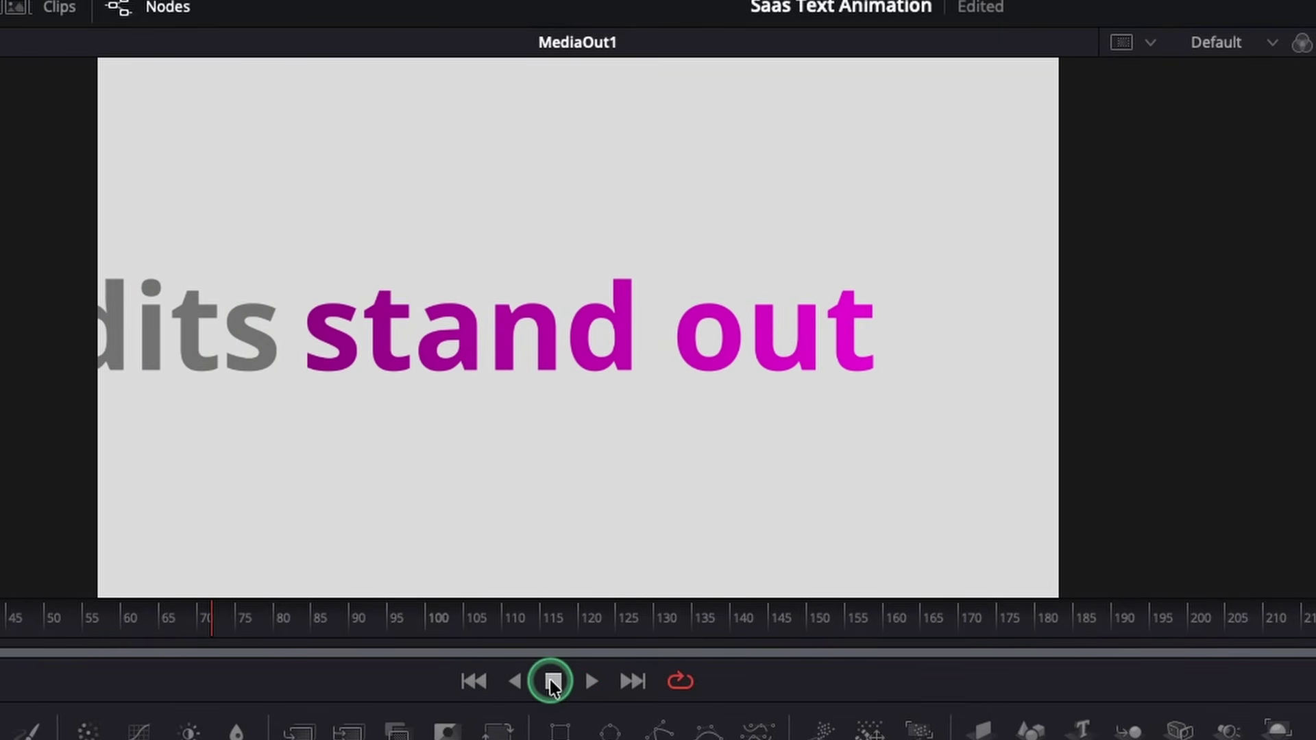
{"action": "left_click_drag", "start_coordinate": [171, 622], "coordinate": [243, 630]}
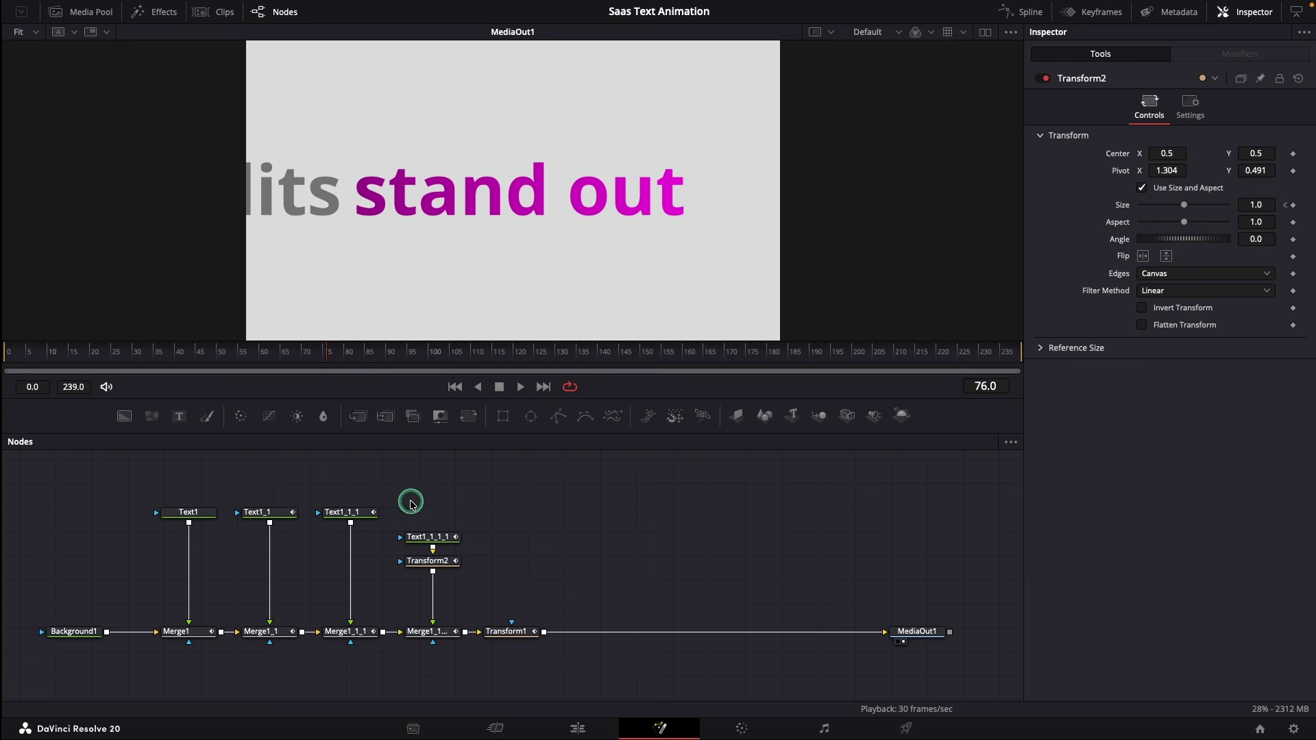
Keyframe the gradient mapping angle of "stand out" at 91.3 on frame 63 and 300.0 on frame 64.
{"action": "left_click", "coordinate": [420, 539]}
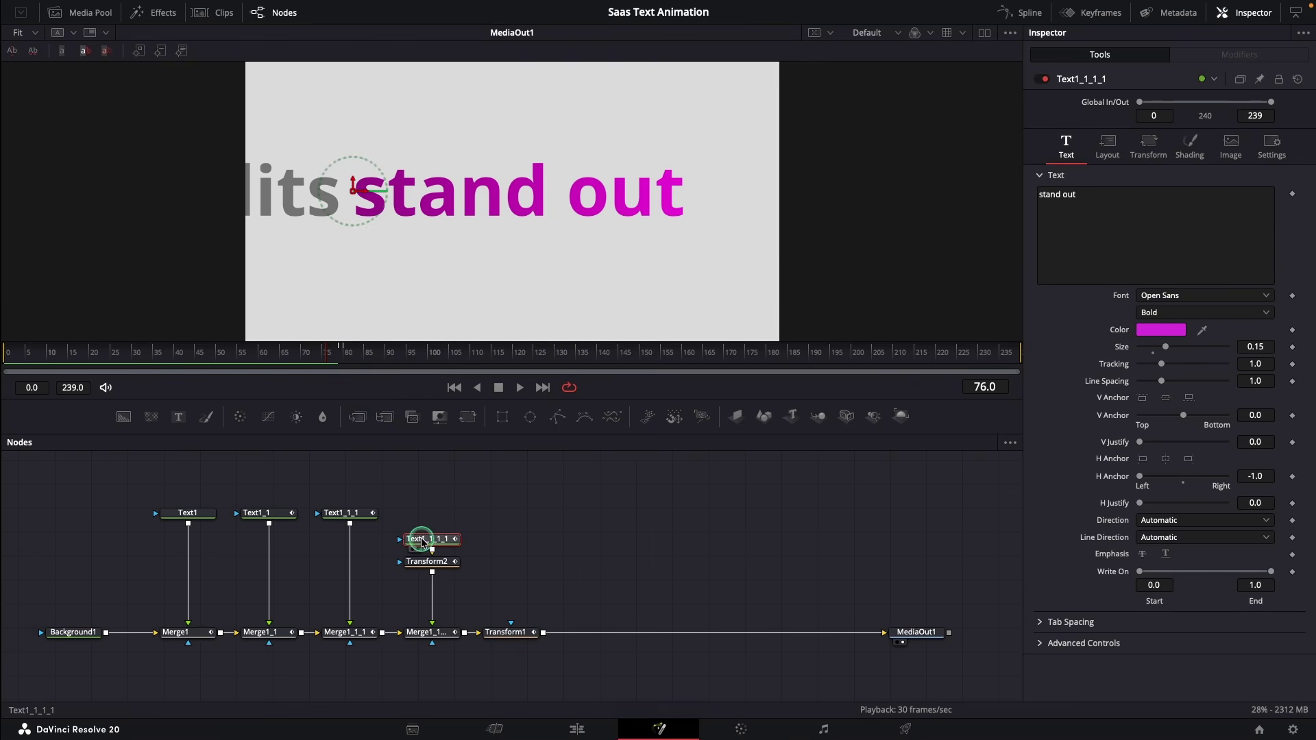
{"action": "left_click_drag", "start_coordinate": [243, 356], "coordinate": [272, 361]}
{"action": "left_click", "coordinate": [1190, 149]}
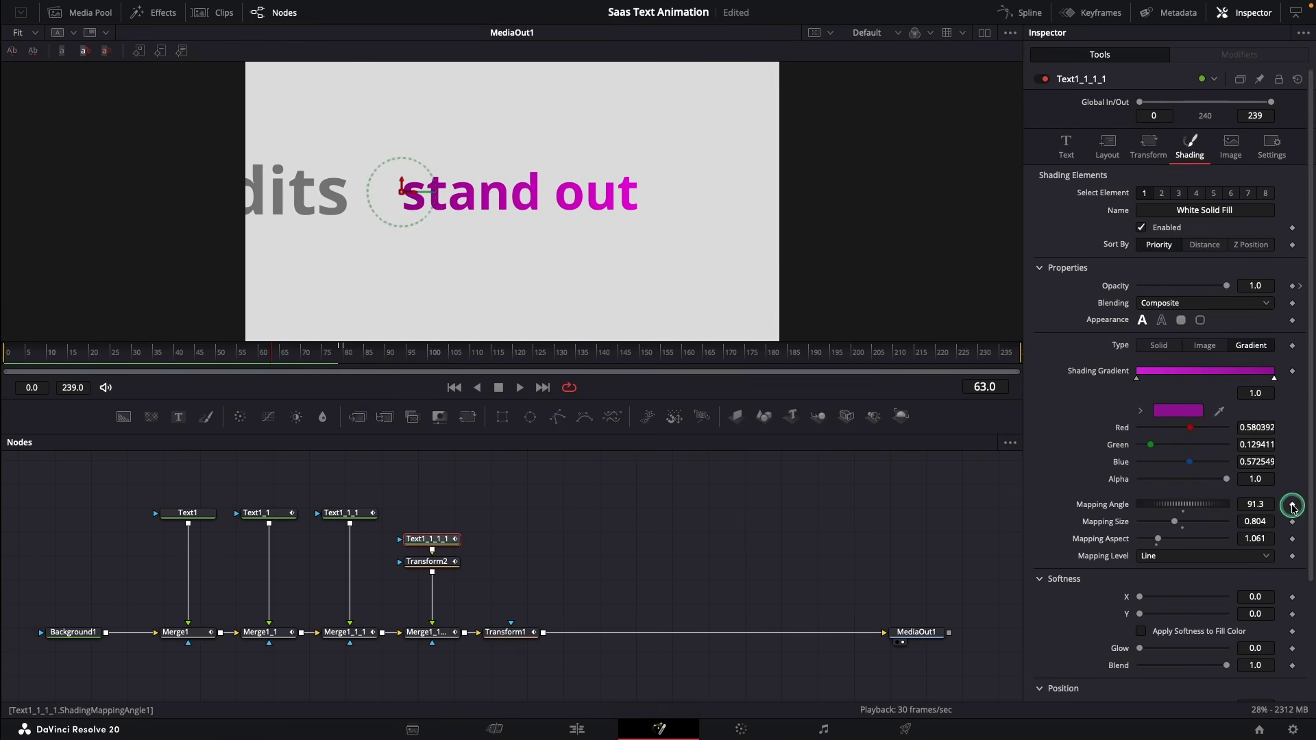
{"action": "key", "text": "Right"}
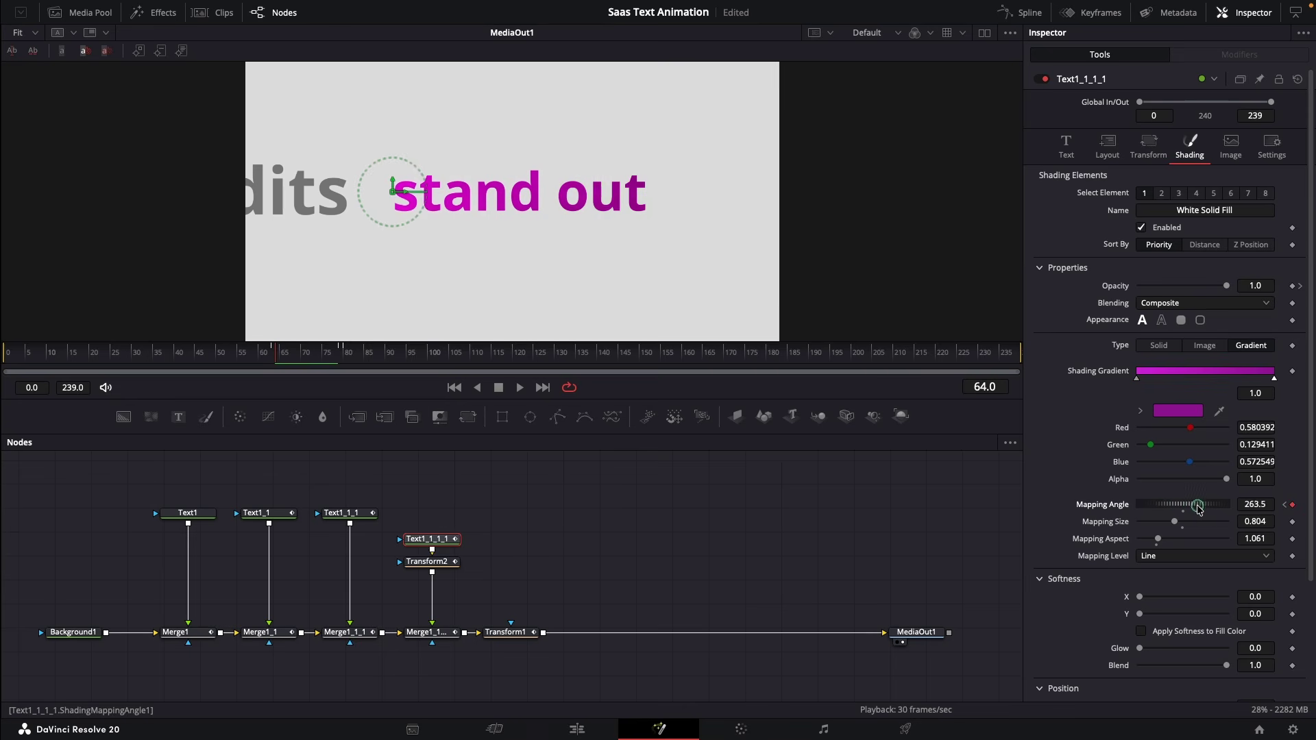
{"action": "left_click_drag", "start_coordinate": [1197, 507], "coordinate": [1209, 505]}
Copy the "stand out" text node and paste its settings onto the shading opacity of "edits" at frame 79.
{"action": "left_click_drag", "start_coordinate": [205, 369], "coordinate": [341, 361]}
{"action": "right_click", "coordinate": [450, 538]}
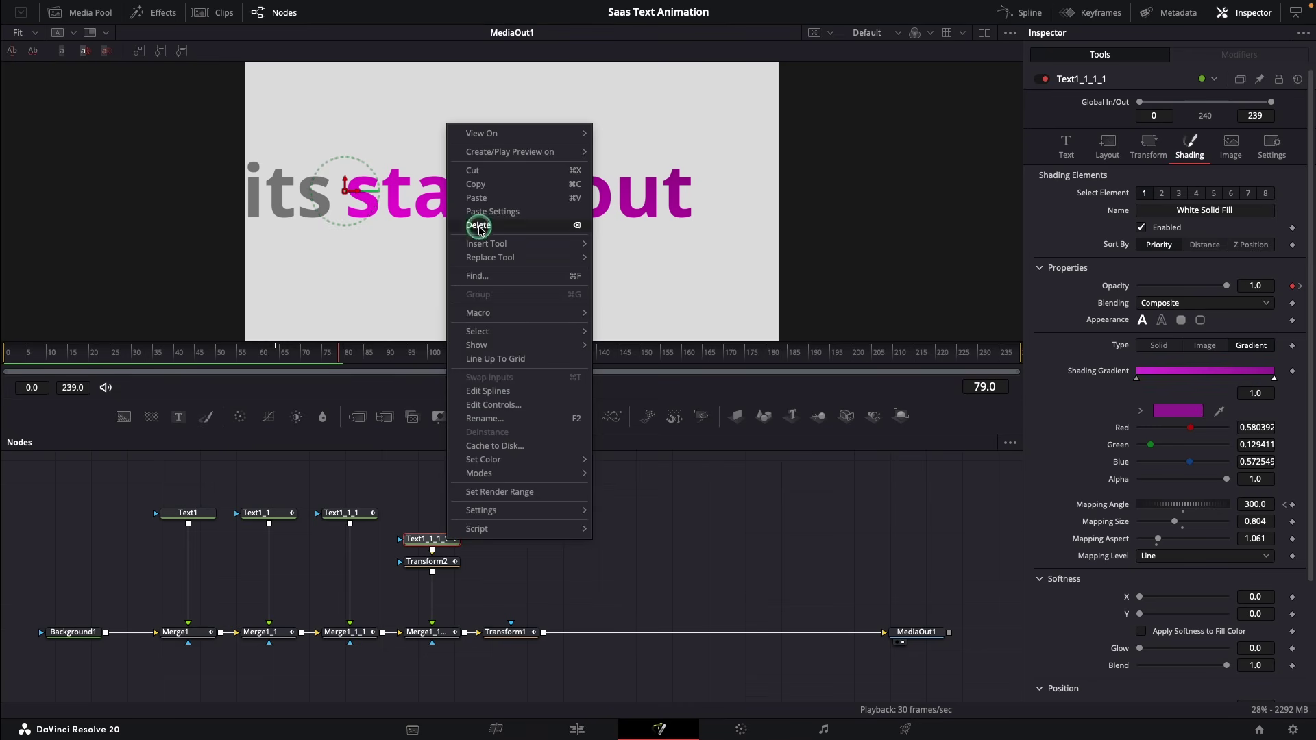
{"action": "left_click", "coordinate": [482, 185]}
{"action": "left_click", "coordinate": [356, 514]}
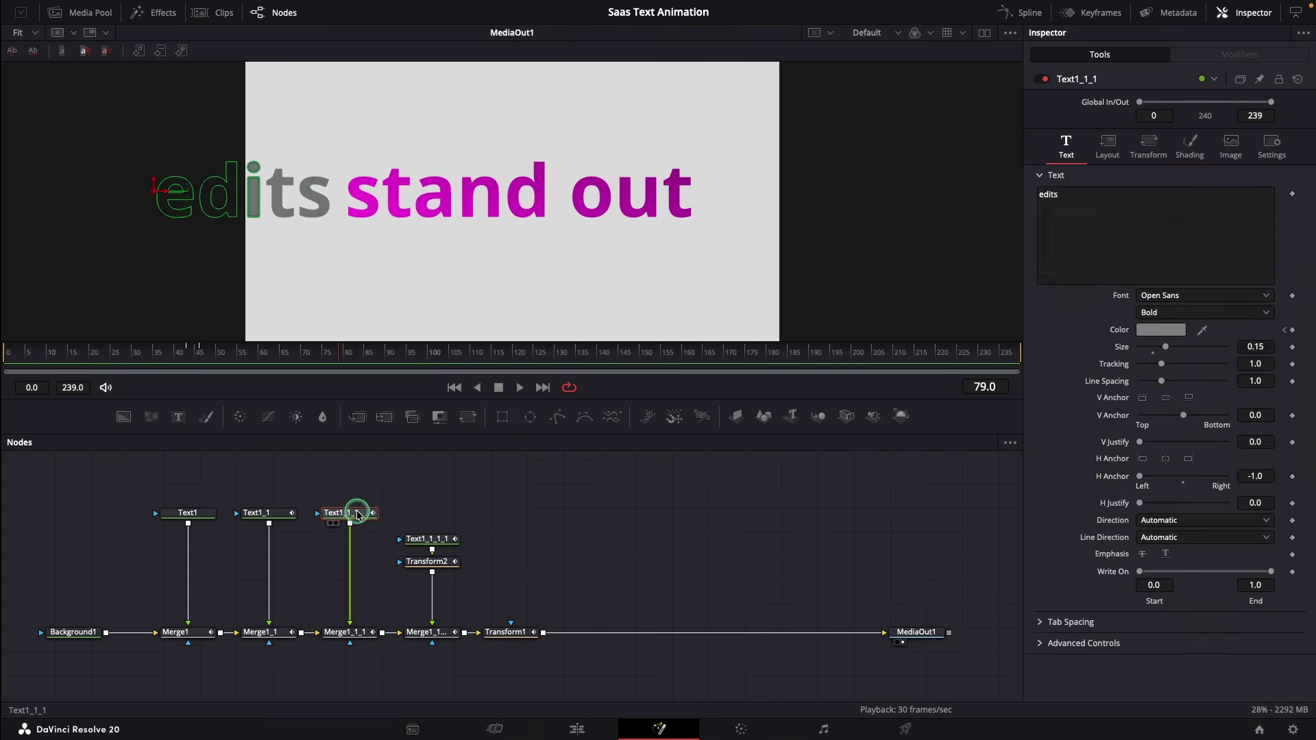
{"action": "left_click", "coordinate": [1193, 152]}
{"action": "right_click", "coordinate": [1292, 288]}
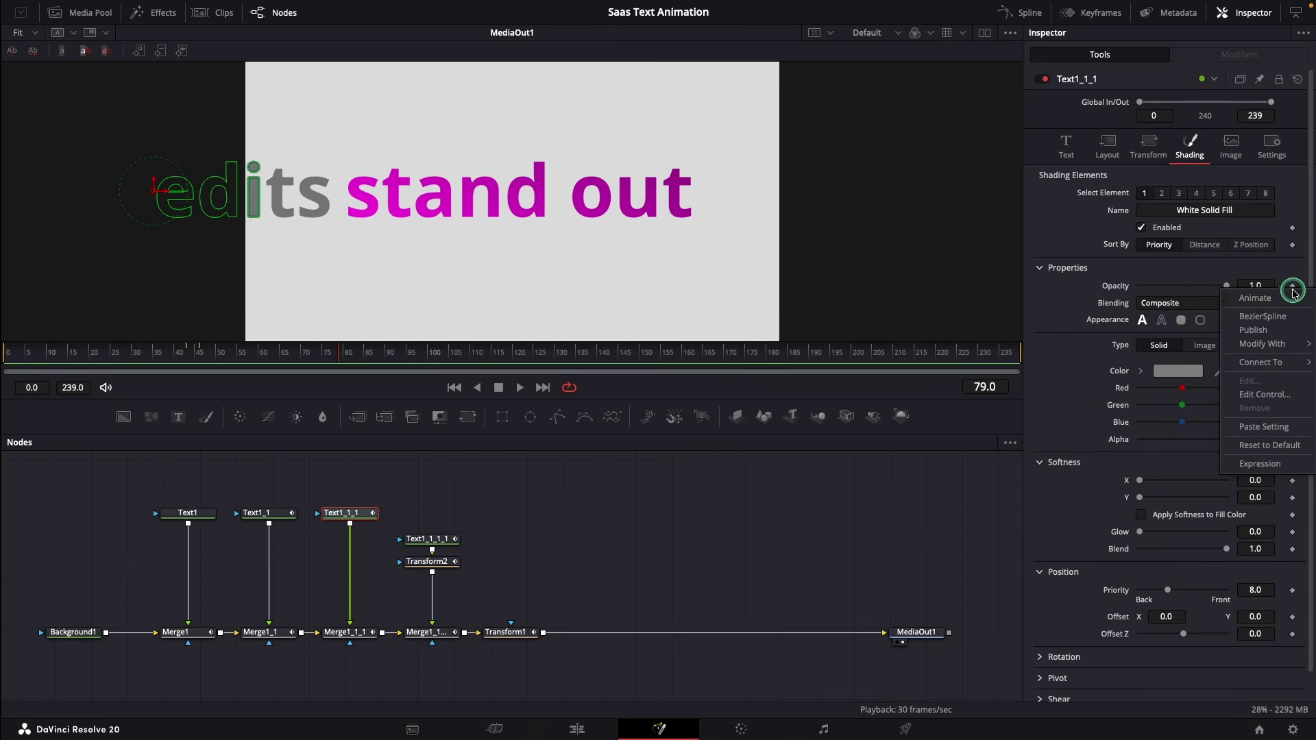
{"action": "left_click", "coordinate": [1284, 426]}
{"action": "mouse_move", "coordinate": [329, 355]}
{"action": "left_mouse_down"}
{"action": "mouse_move", "coordinate": [348, 357]}
{"action": "mouse_move", "coordinate": [333, 356]}
{"action": "left_mouse_up"}
Merge the hand cursor image from the media pool after Transform1, sized about 0.265, rotated 15.7 degrees and placed below the text.
{"action": "left_click", "coordinate": [96, 15]}
{"action": "left_click_drag", "start_coordinate": [137, 64], "coordinate": [545, 627]}
{"action": "left_click", "coordinate": [103, 14]}
{"action": "left_click_drag", "start_coordinate": [645, 66], "coordinate": [632, 176]}
{"action": "left_click_drag", "start_coordinate": [512, 192], "coordinate": [588, 301]}
Keyframe the hand's center at frame 44 and move it onto "stand out" at frame 57, at X 0.530808, Y 0.438356.
{"action": "left_click_drag", "start_coordinate": [141, 358], "coordinate": [245, 357]}
{"action": "left_click", "coordinate": [1292, 156]}
{"action": "left_click_drag", "start_coordinate": [589, 301], "coordinate": [529, 205]}
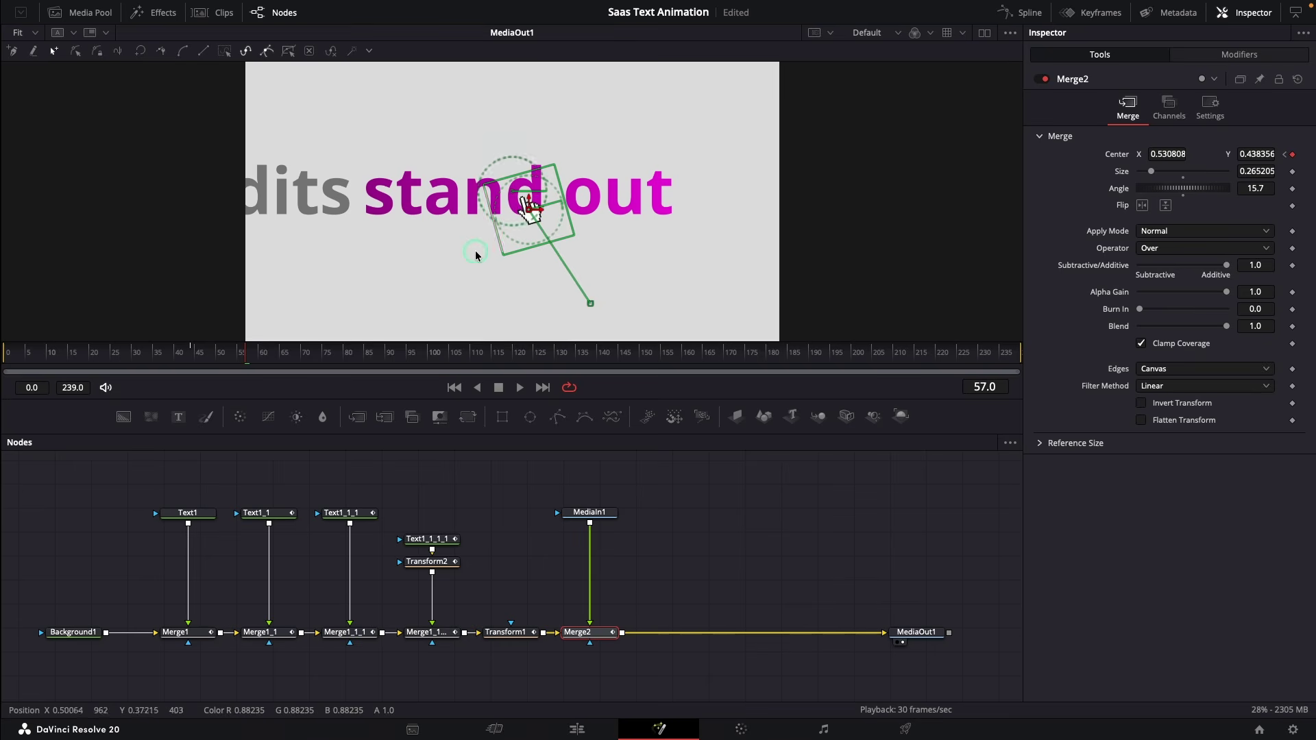
Keyframe the hand's size at 0.265205 on frame 60, slightly smaller on frame 63 and 0.265205 on frame 66, where its center is also keyframed.
{"action": "left_click_drag", "start_coordinate": [245, 356], "coordinate": [260, 359]}
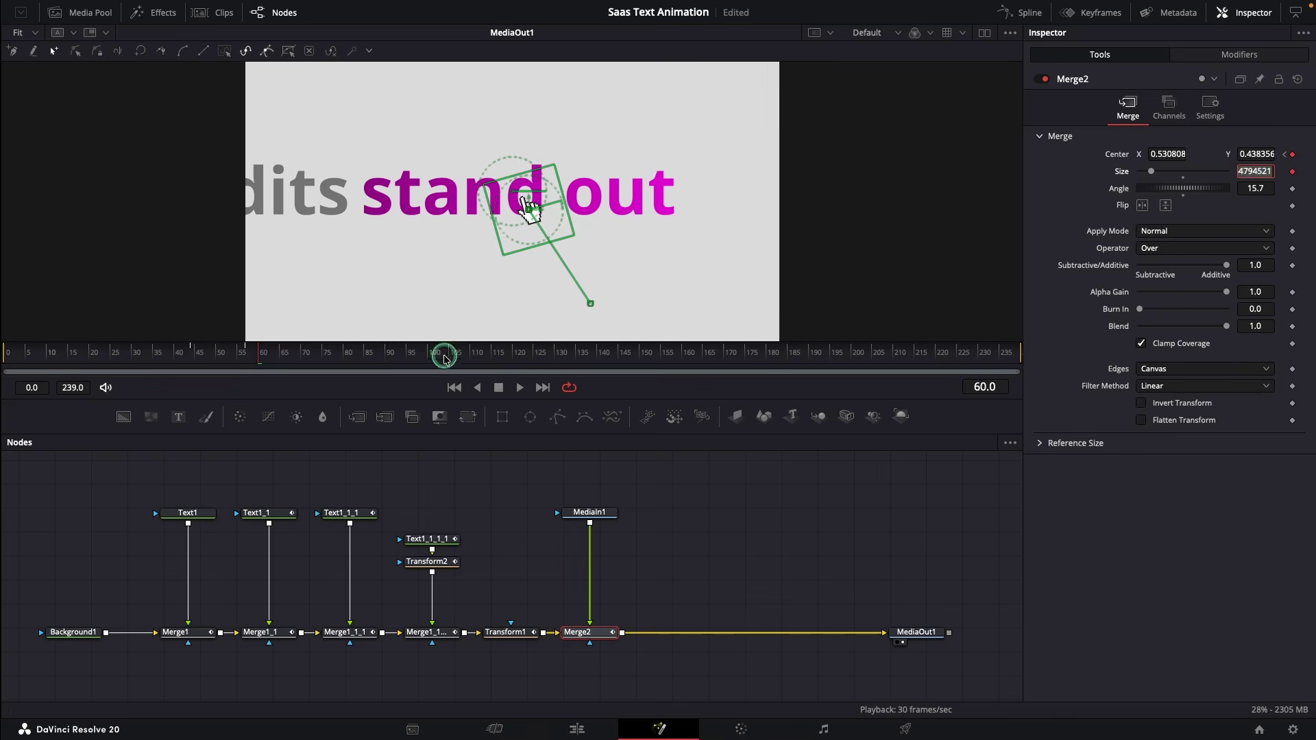
{"action": "left_click_drag", "start_coordinate": [261, 355], "coordinate": [275, 360]}
{"action": "left_click_drag", "start_coordinate": [1153, 174], "coordinate": [1150, 172]}
{"action": "left_click_drag", "start_coordinate": [275, 353], "coordinate": [284, 354]}
{"action": "double_click", "coordinate": [1258, 172]}
{"action": "right_click", "coordinate": [1258, 171]}
{"action": "left_click", "coordinate": [1250, 240]}
{"action": "left_click", "coordinate": [1204, 459]}
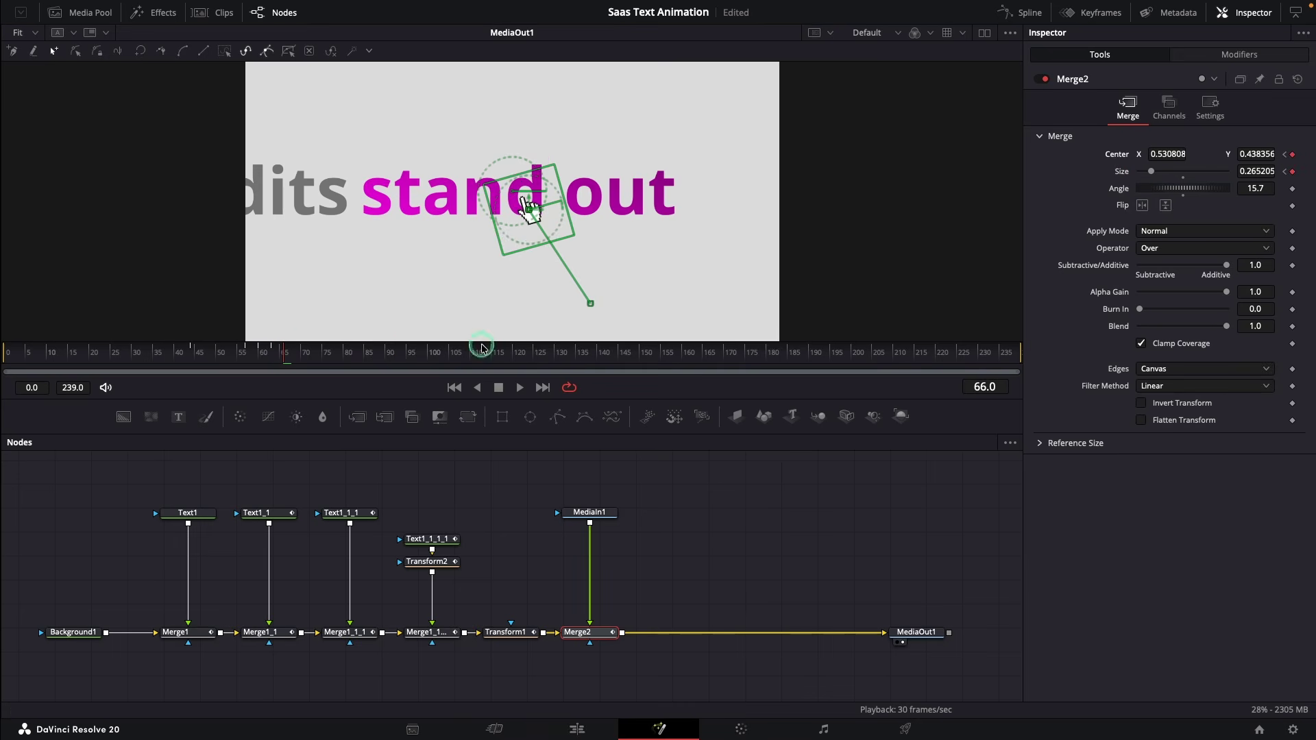
Move the hand slightly down and left of its click position at about frame 88, and scrub through the motion.
{"action": "left_click_drag", "start_coordinate": [296, 354], "coordinate": [381, 354]}
{"action": "left_click_drag", "start_coordinate": [525, 221], "coordinate": [515, 252]}
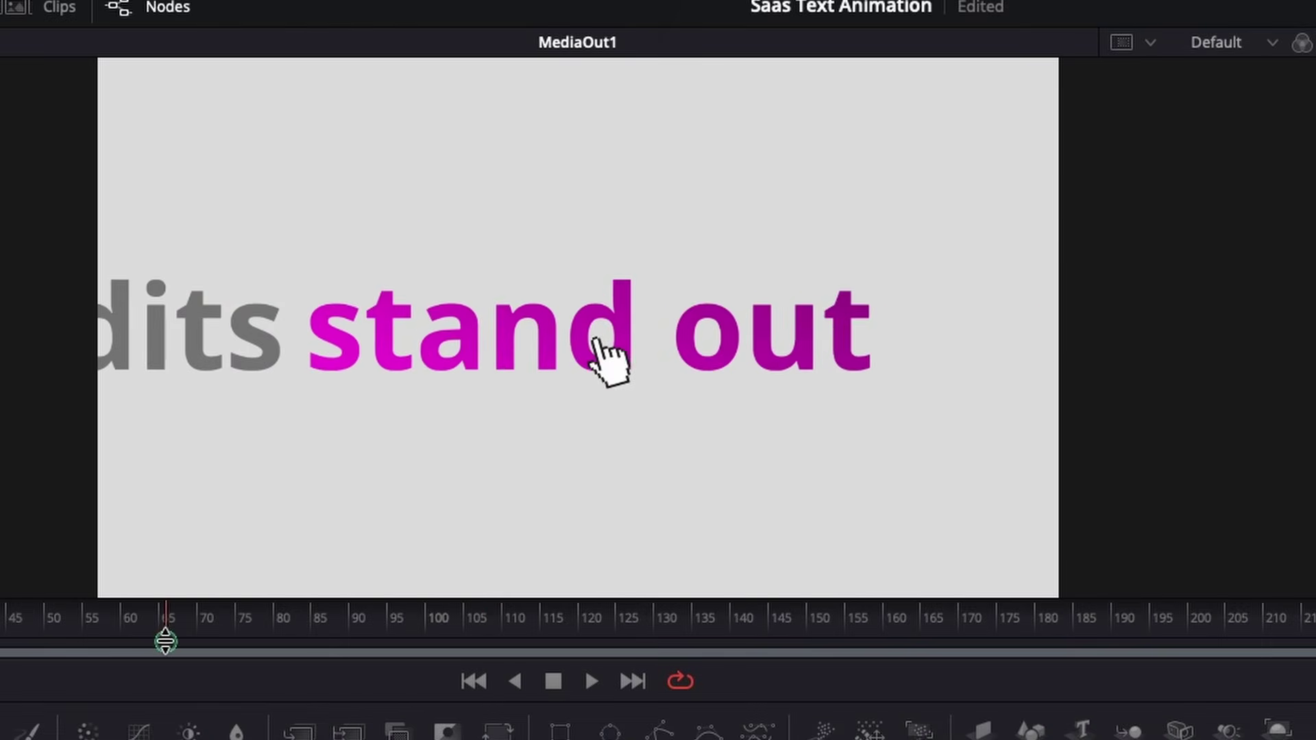
{"action": "left_click_drag", "start_coordinate": [76, 634], "coordinate": [2, 635]}
Keyframe the hand merge's blend at 0.0 on frame 43 and 1.0 on frame 44.
{"action": "left_click", "coordinate": [585, 634]}
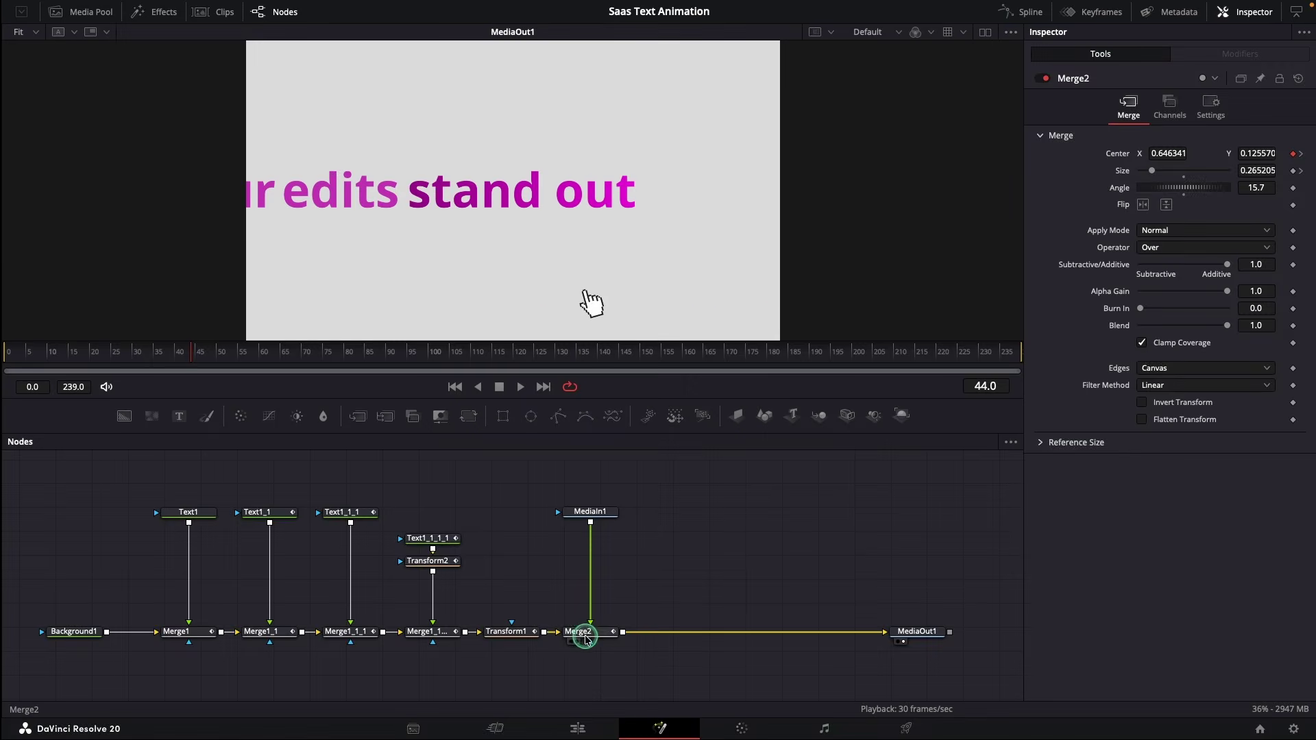
{"action": "left_click_drag", "start_coordinate": [202, 355], "coordinate": [187, 354]}
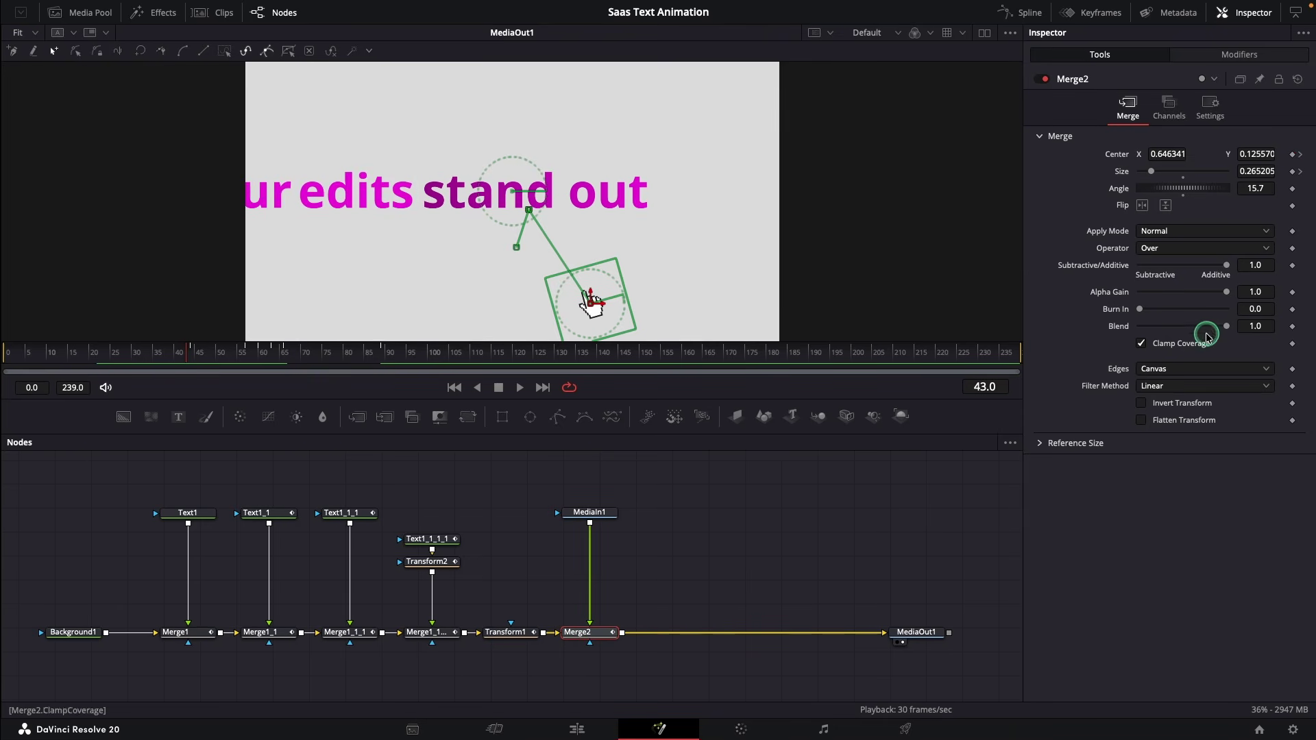
{"action": "left_click_drag", "start_coordinate": [1225, 327], "coordinate": [1137, 328]}
{"action": "key", "text": "Right"}
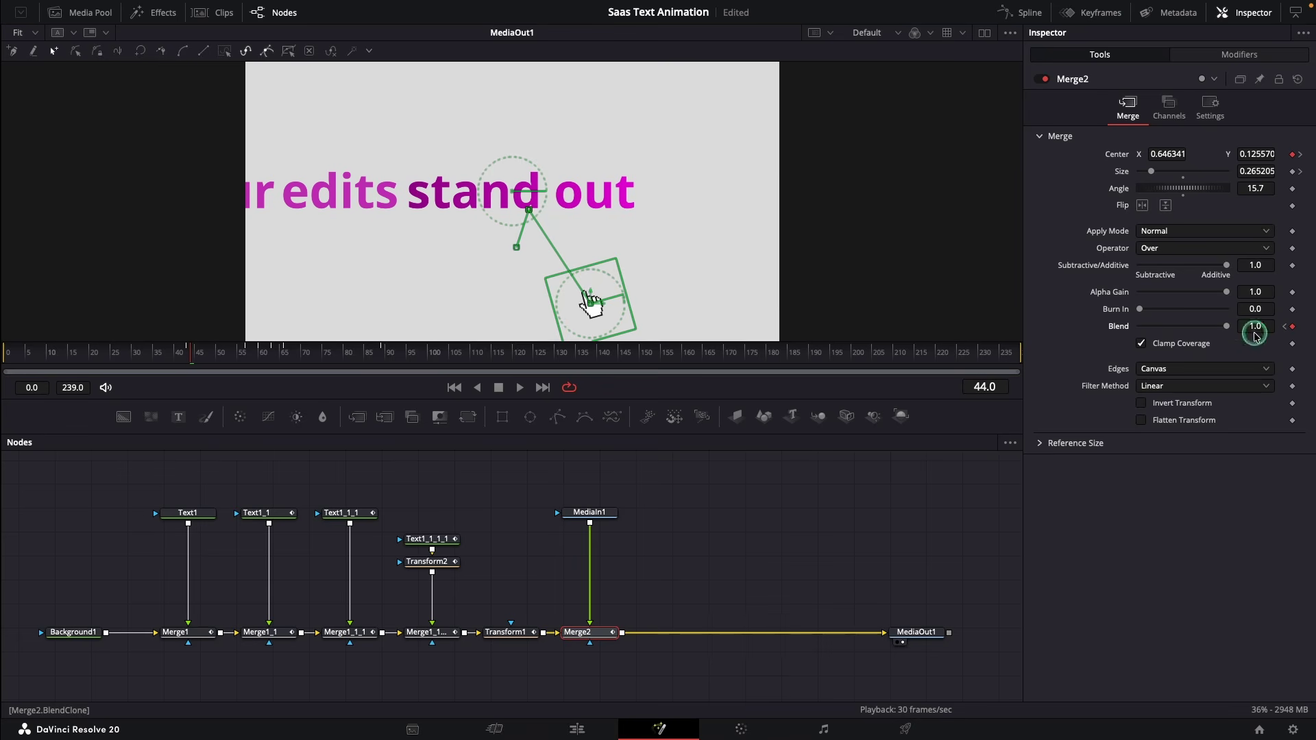
Keyframe the hand merge's blend at 1.0 on frame 79 and 0.0 on frame 80, and play the animation.
{"action": "left_click_drag", "start_coordinate": [284, 354], "coordinate": [339, 355]}
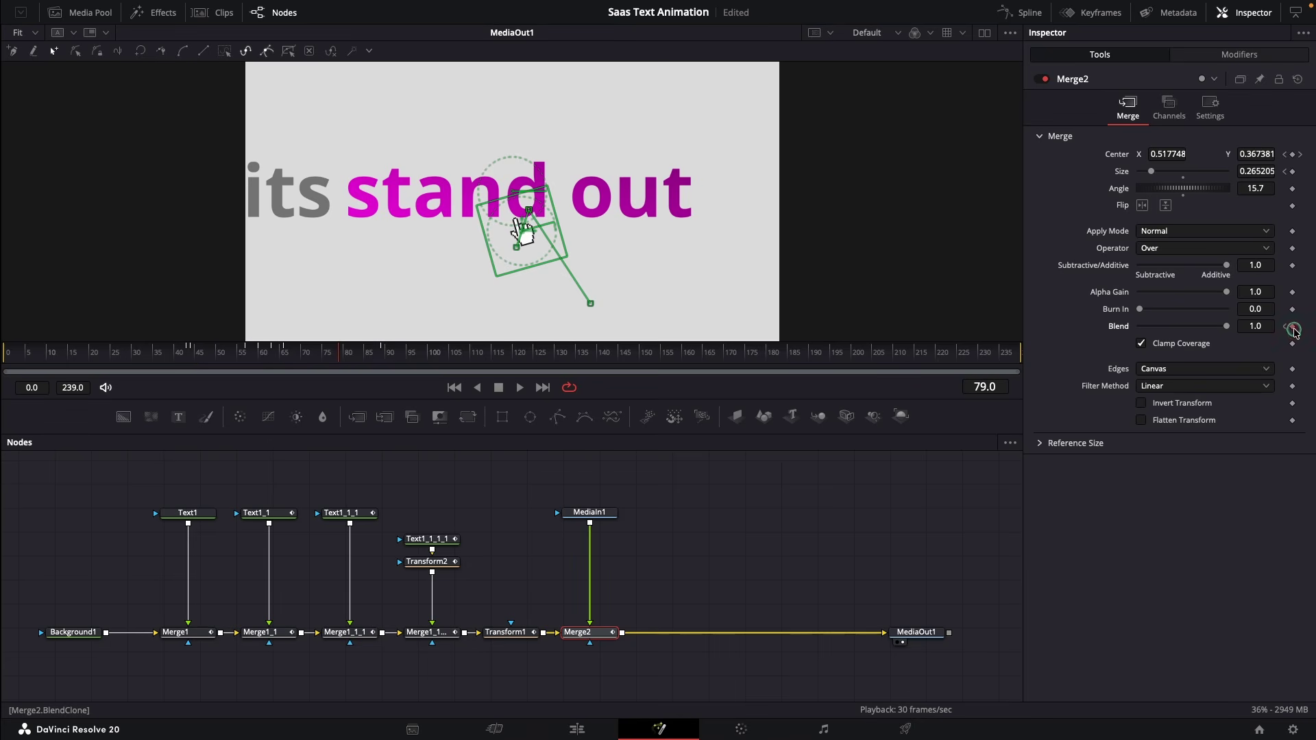
{"action": "key", "text": "Right"}
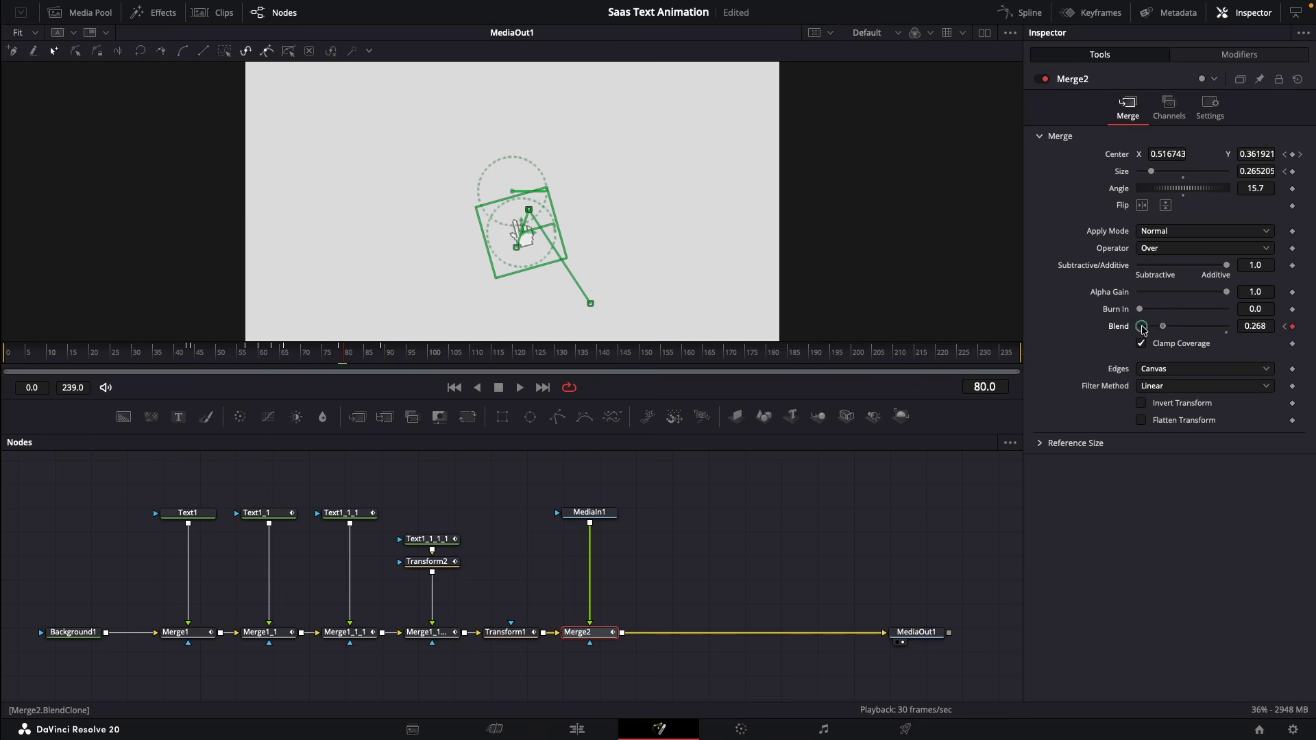
{"action": "left_click", "coordinate": [519, 387]}
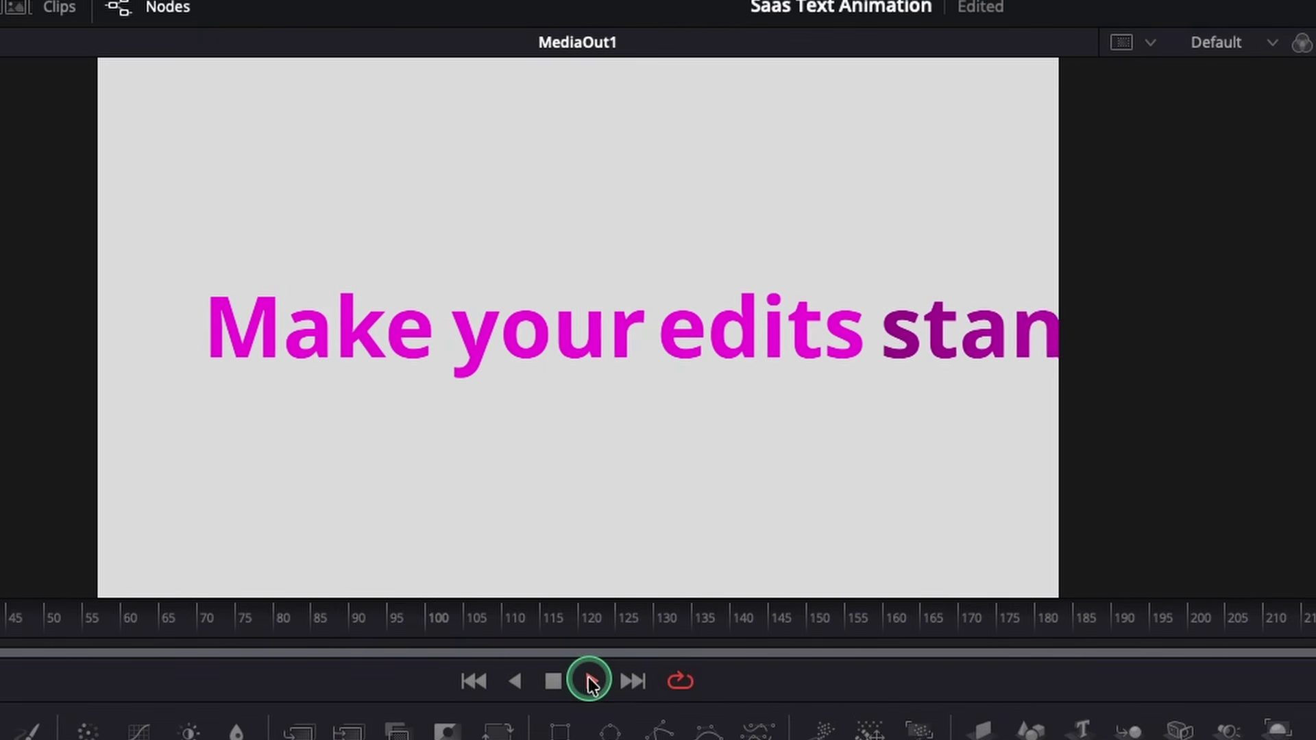
{"action": "left_click", "coordinate": [553, 680]}
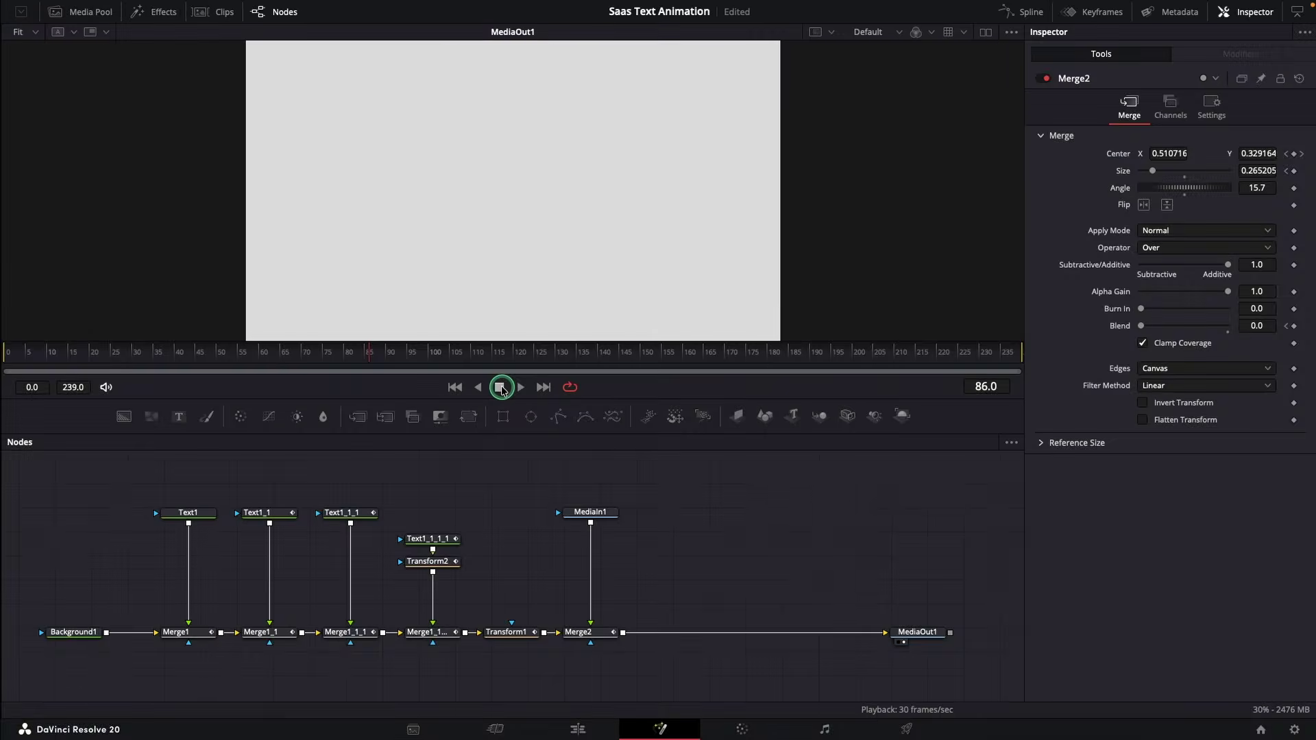
Shift all keyframes of the "stand out" merge (Merge1_1_1_1) about four frames later and play the animation.
{"action": "left_click_drag", "start_coordinate": [279, 352], "coordinate": [179, 359]}
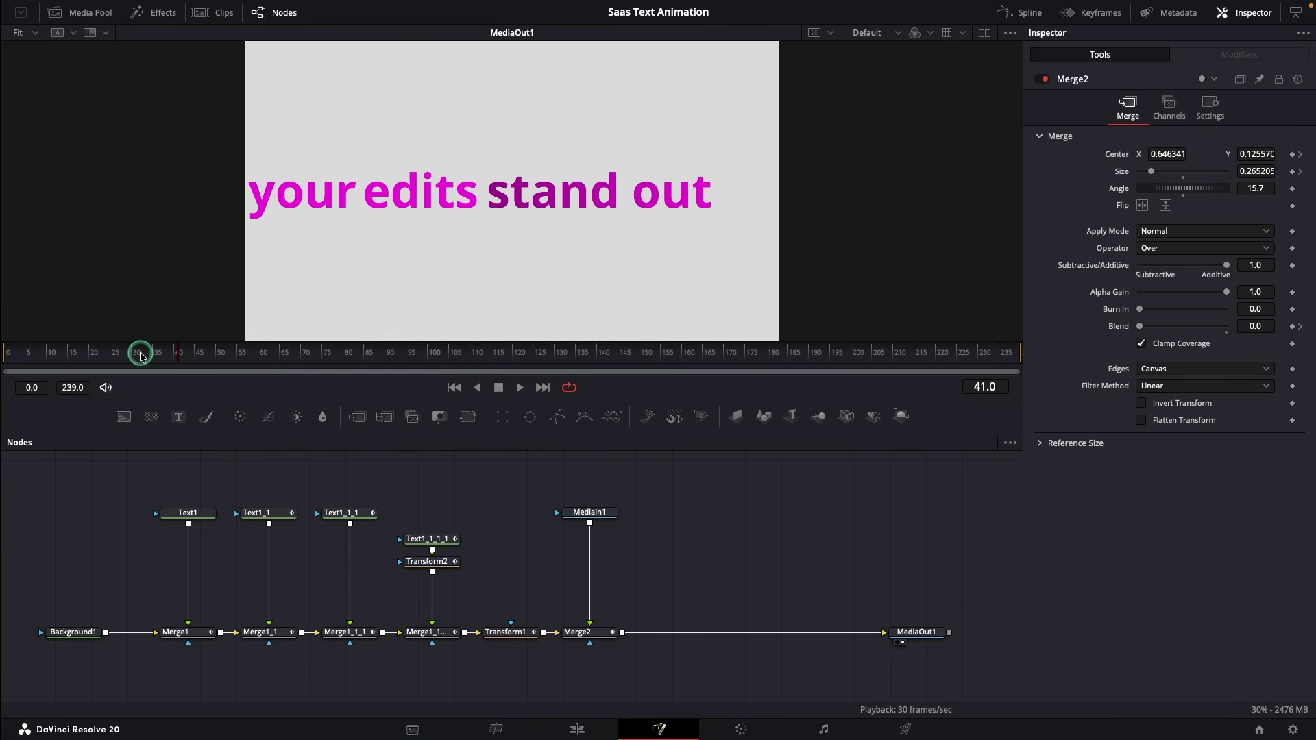
{"action": "left_click_drag", "start_coordinate": [17, 357], "coordinate": [165, 376]}
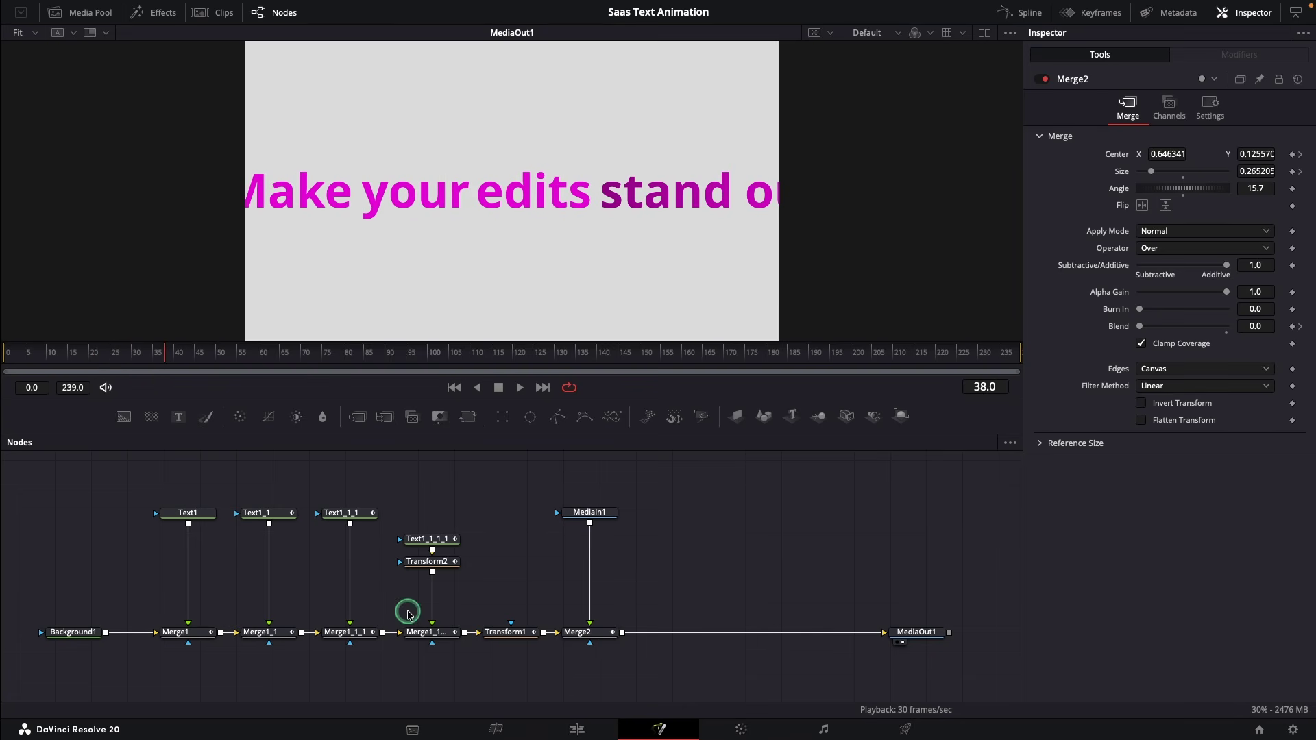
{"action": "left_click", "coordinate": [432, 632]}
{"action": "left_click", "coordinate": [1111, 26]}
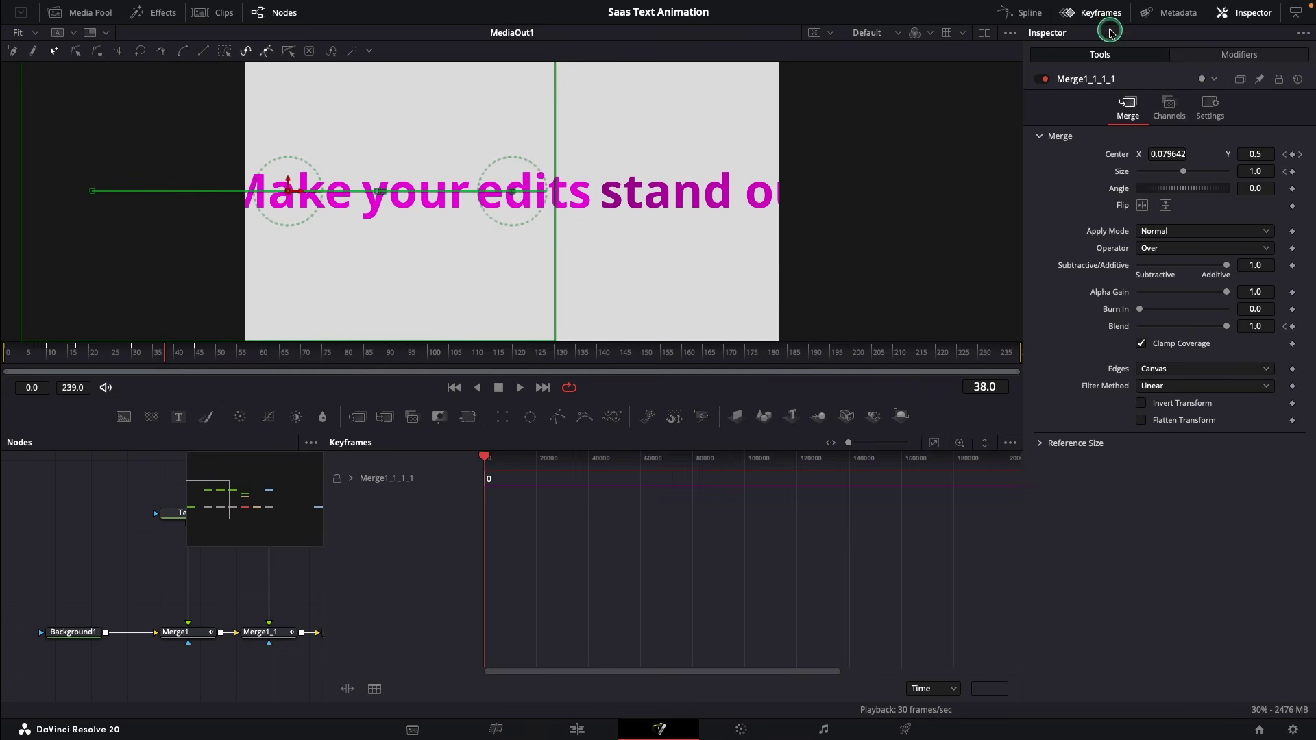
{"action": "left_click", "coordinate": [937, 443]}
{"action": "left_click_drag", "start_coordinate": [709, 480], "coordinate": [713, 480]}
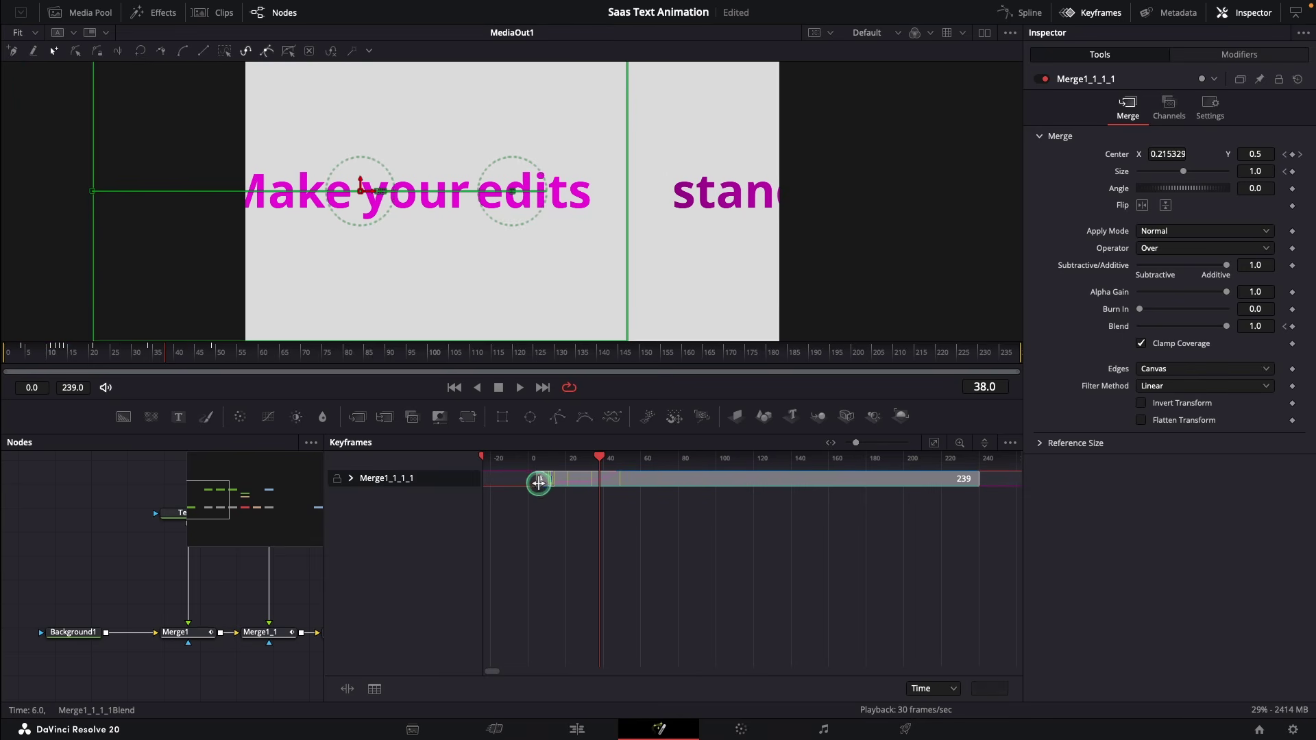
{"action": "left_click", "coordinate": [519, 387]}
{"action": "left_click", "coordinate": [551, 680]}
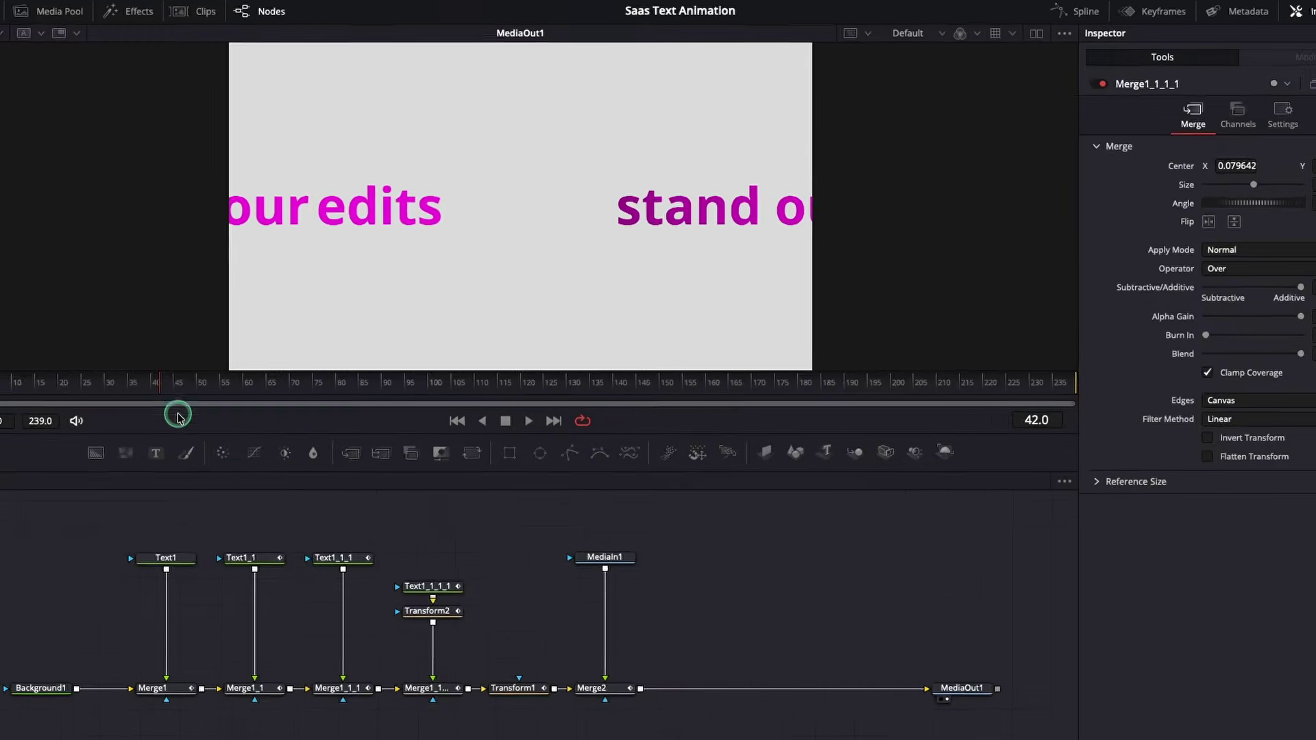
Reset the blend of the "stand out" merge (Merge1_1_1_1) to its default, clearing its blend keyframes.
{"action": "left_click", "coordinate": [420, 681]}
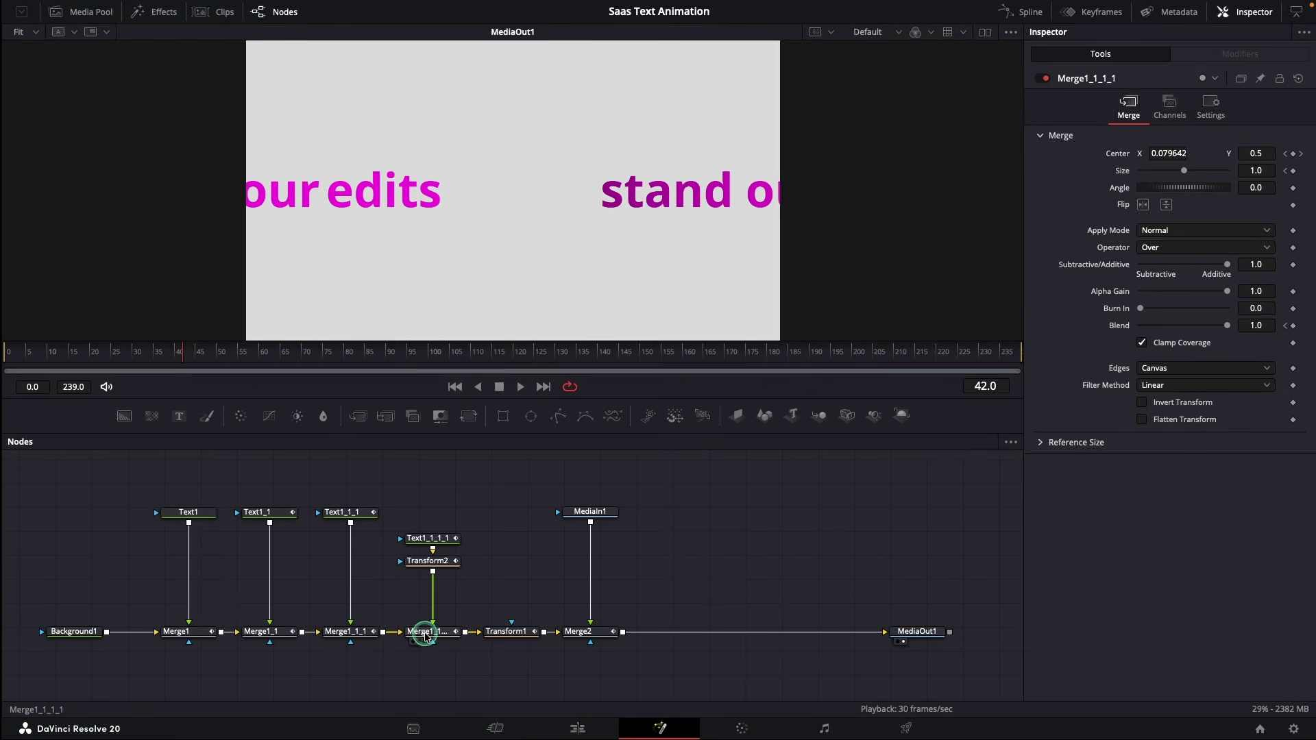
{"action": "right_click", "coordinate": [1292, 327]}
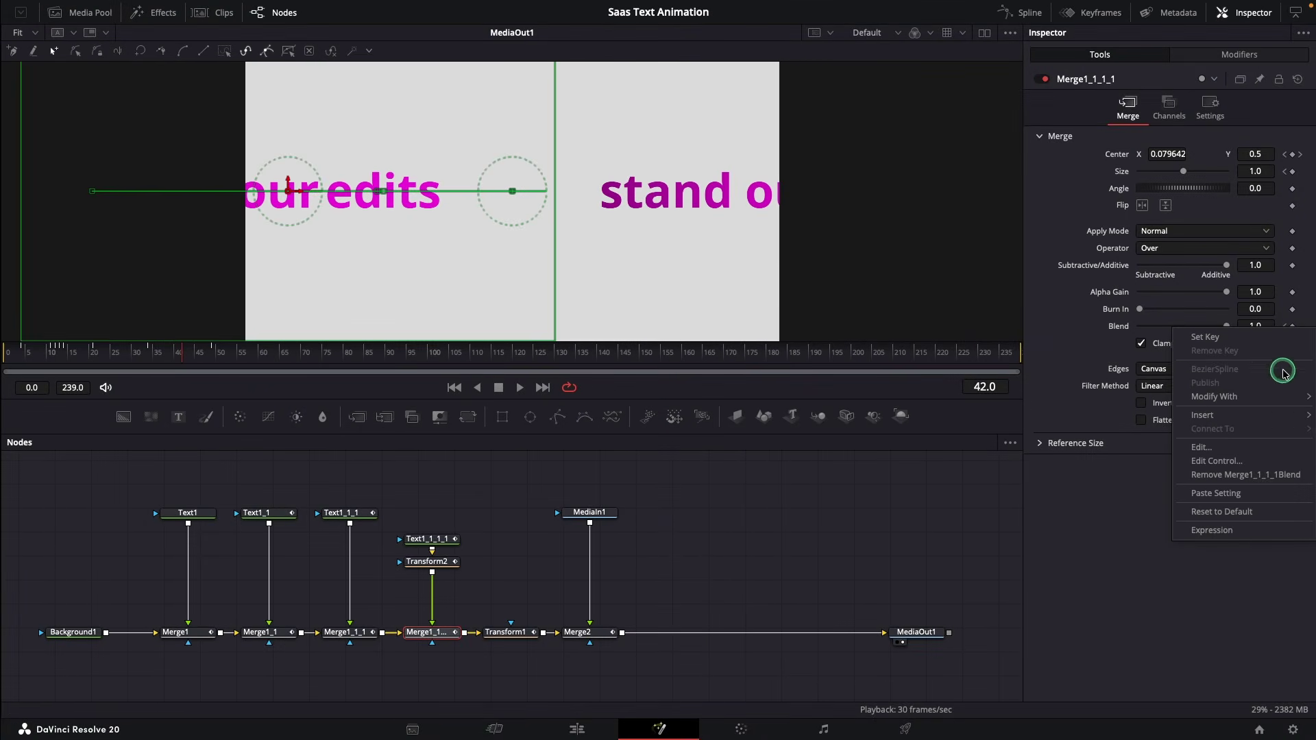
{"action": "left_click", "coordinate": [1225, 513]}
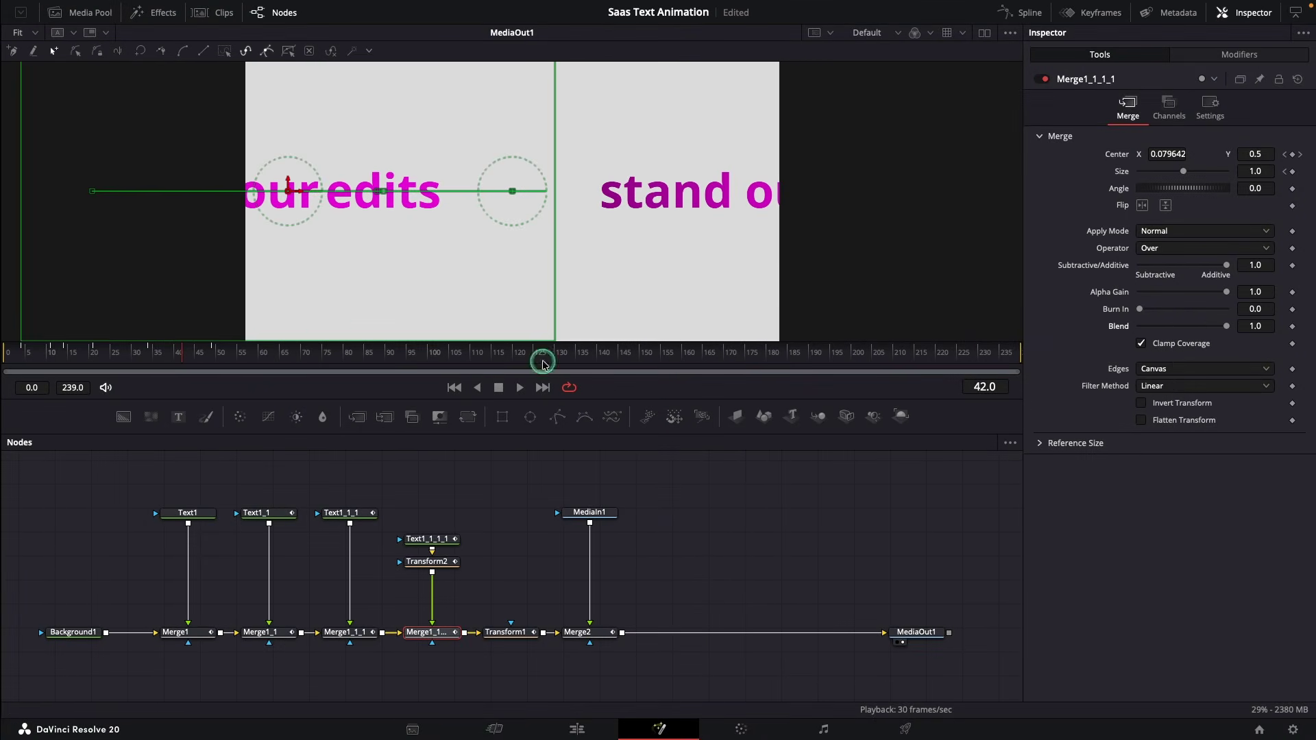
Keyframe the "stand out" merge's blend at 0.0 on frame 43 and 1.0 on frame 44, and play up to about frame 70.
{"action": "left_click", "coordinate": [189, 356]}
{"action": "mouse_move", "coordinate": [187, 357]}
{"action": "left_mouse_down"}
{"action": "mouse_move", "coordinate": [199, 358]}
{"action": "mouse_move", "coordinate": [171, 358]}
{"action": "mouse_move", "coordinate": [187, 359]}
{"action": "left_mouse_up"}
{"action": "left_click", "coordinate": [1217, 329]}
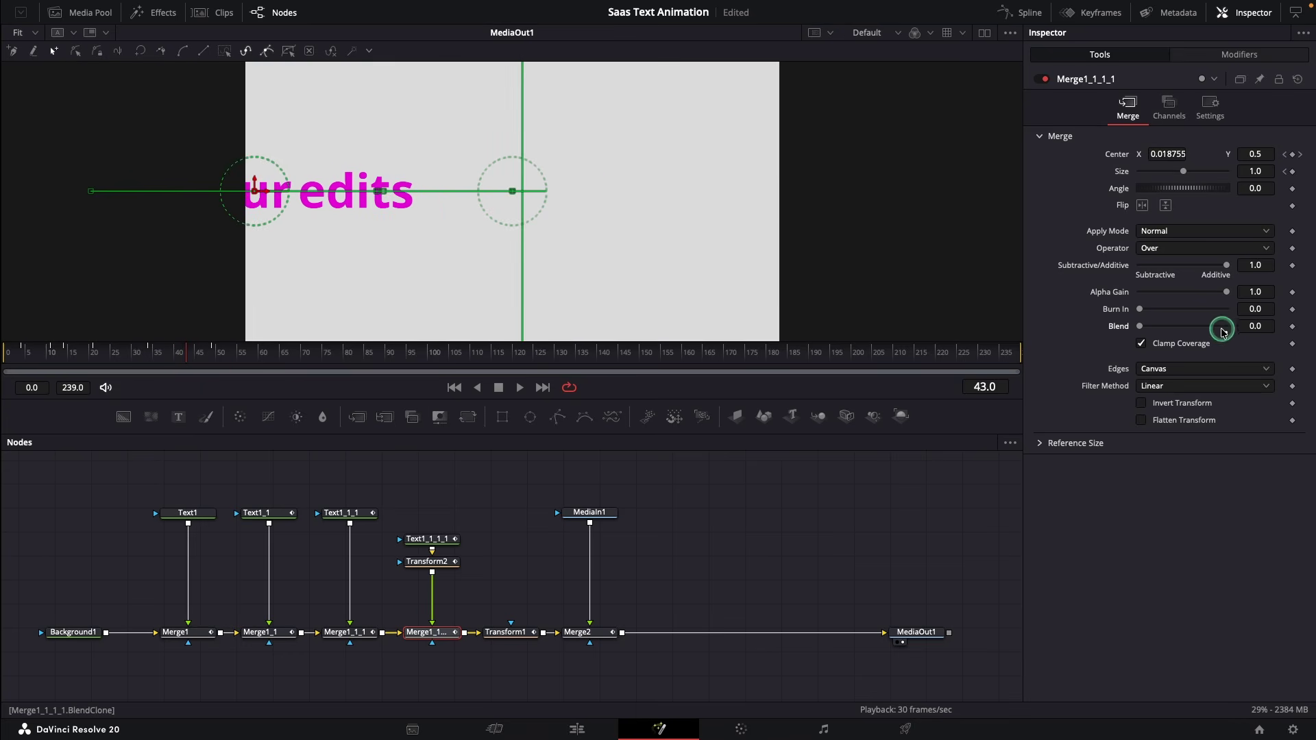
{"action": "key", "text": "Right"}
{"action": "left_click_drag", "start_coordinate": [1140, 326], "coordinate": [1247, 325]}
{"action": "left_click", "coordinate": [592, 676]}
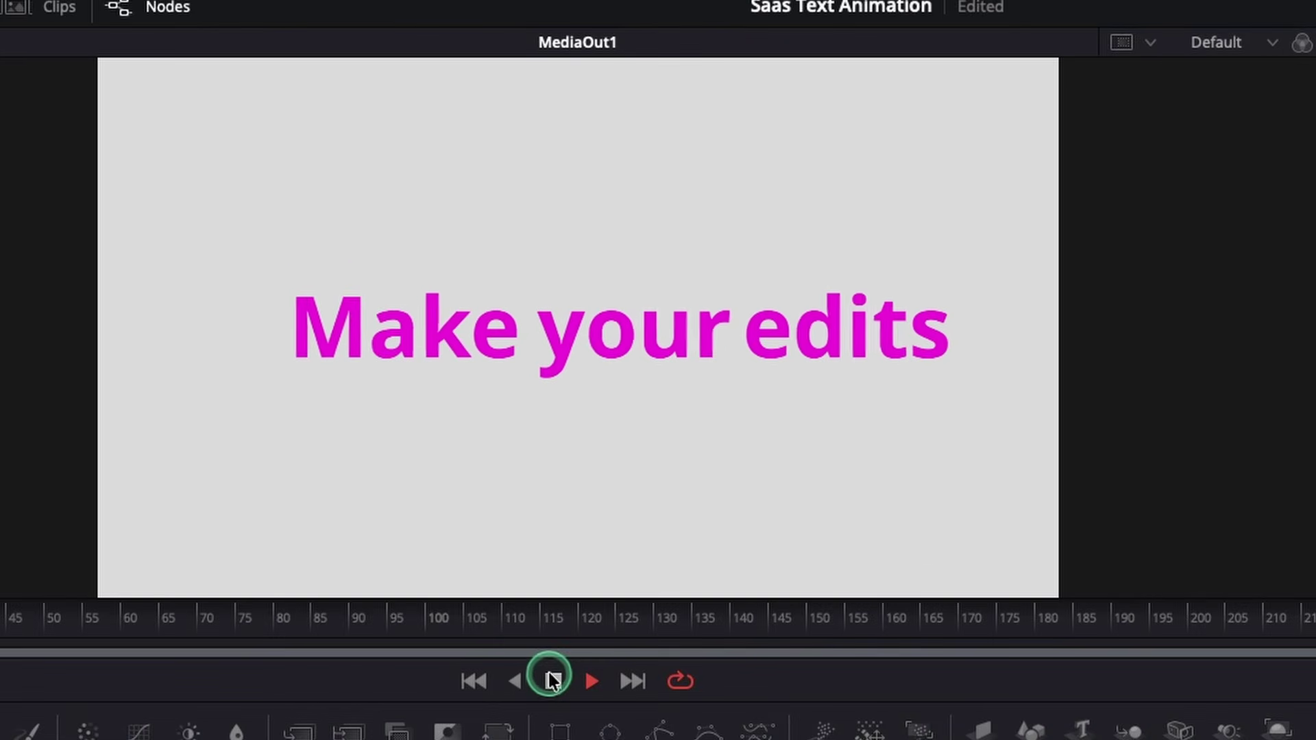
{"action": "left_click", "coordinate": [548, 677]}
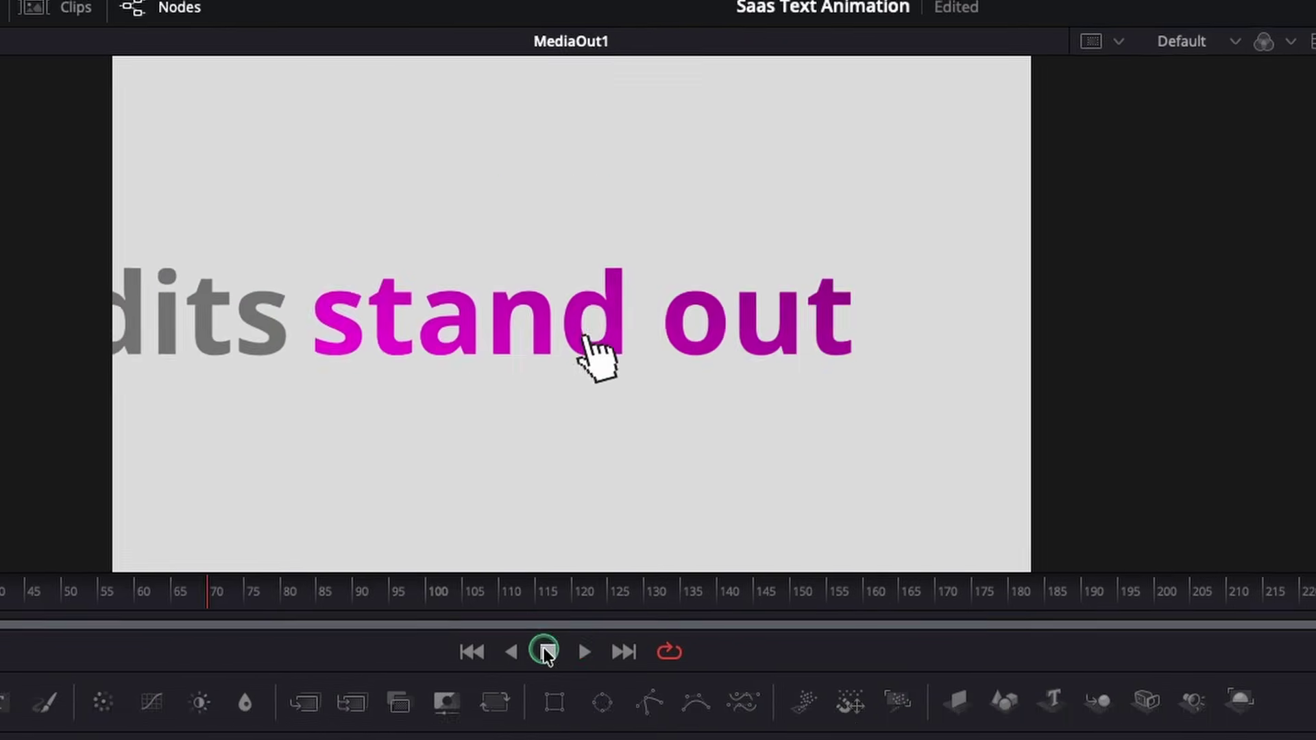
Add a new Text+ node beside the hand image, move MediaIn1 up, and merge the text in after Merge2.
{"action": "left_click", "coordinate": [652, 515]}
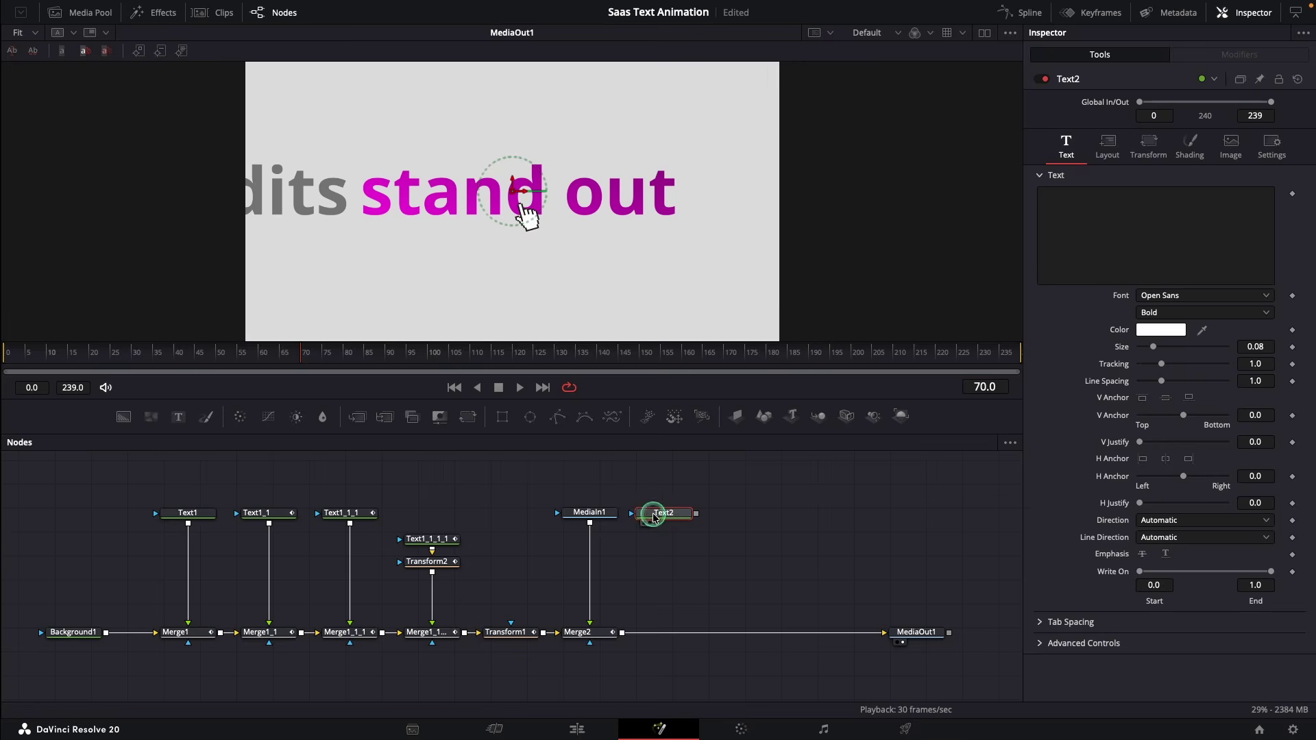
{"action": "left_click_drag", "start_coordinate": [589, 516], "coordinate": [591, 490]}
{"action": "left_click_drag", "start_coordinate": [698, 517], "coordinate": [655, 631]}
Enter "as" in Text2, anchor it horizontally at -1.0 and set its size to 0.15.
{"action": "left_click", "coordinate": [662, 514]}
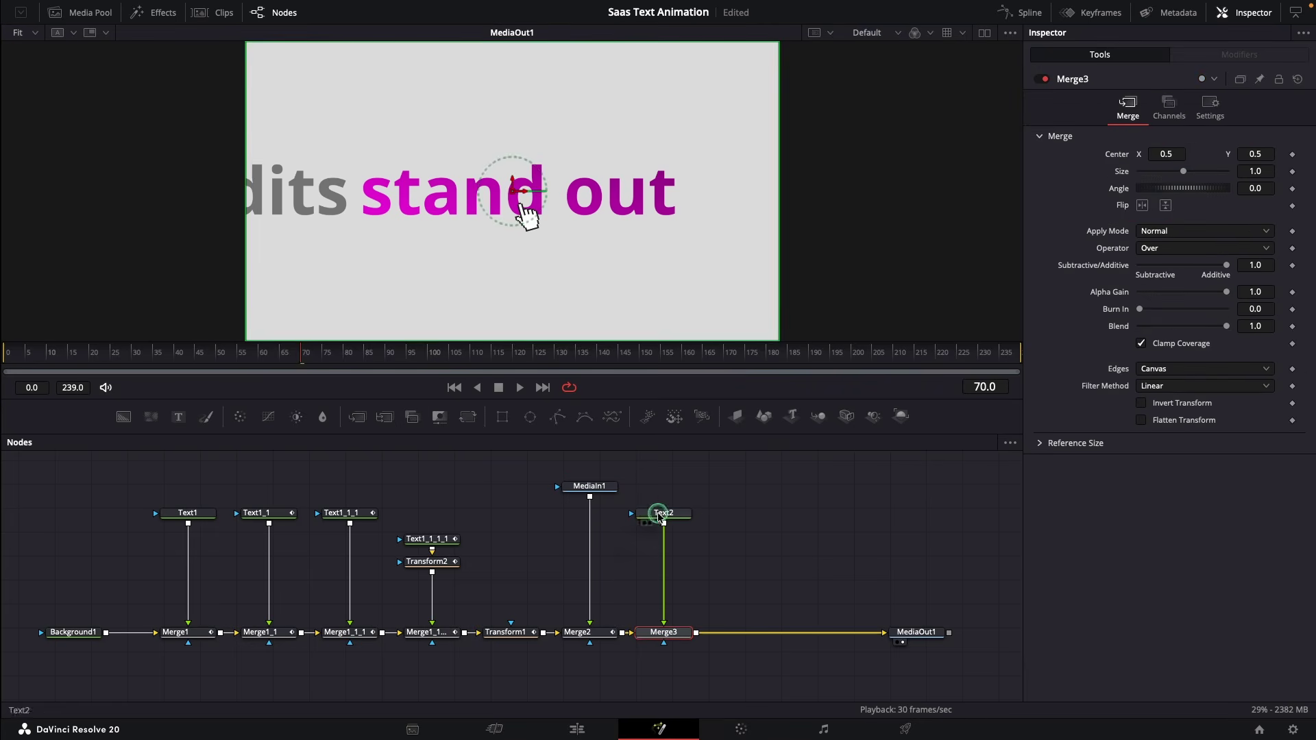
{"action": "left_click", "coordinate": [1063, 243]}
{"action": "type", "text": "as"}
{"action": "left_click", "coordinate": [1142, 458]}
{"action": "left_click", "coordinate": [1269, 344]}
{"action": "type", "text": "0"}
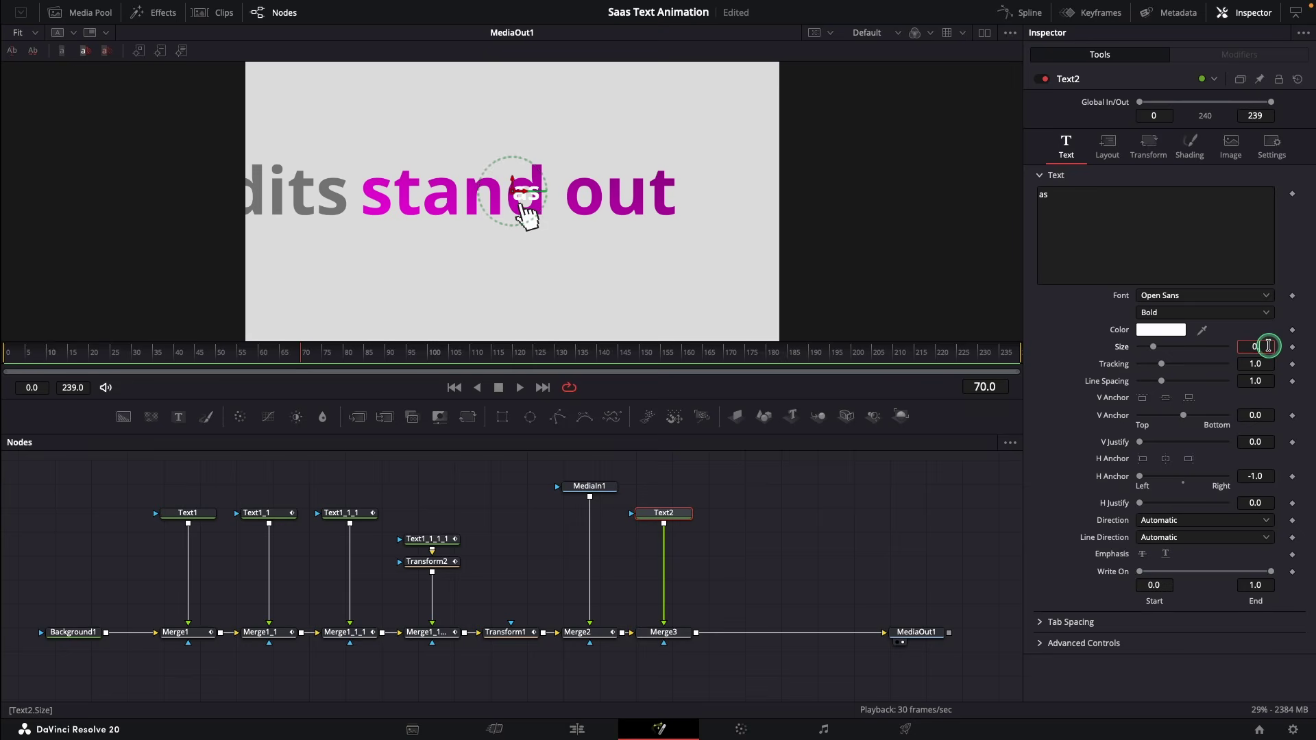
{"action": "type", "text": ".15"}
{"action": "key", "text": "Tab"}
Change the colour of the "as" text to black.
{"action": "left_click", "coordinate": [1169, 333]}
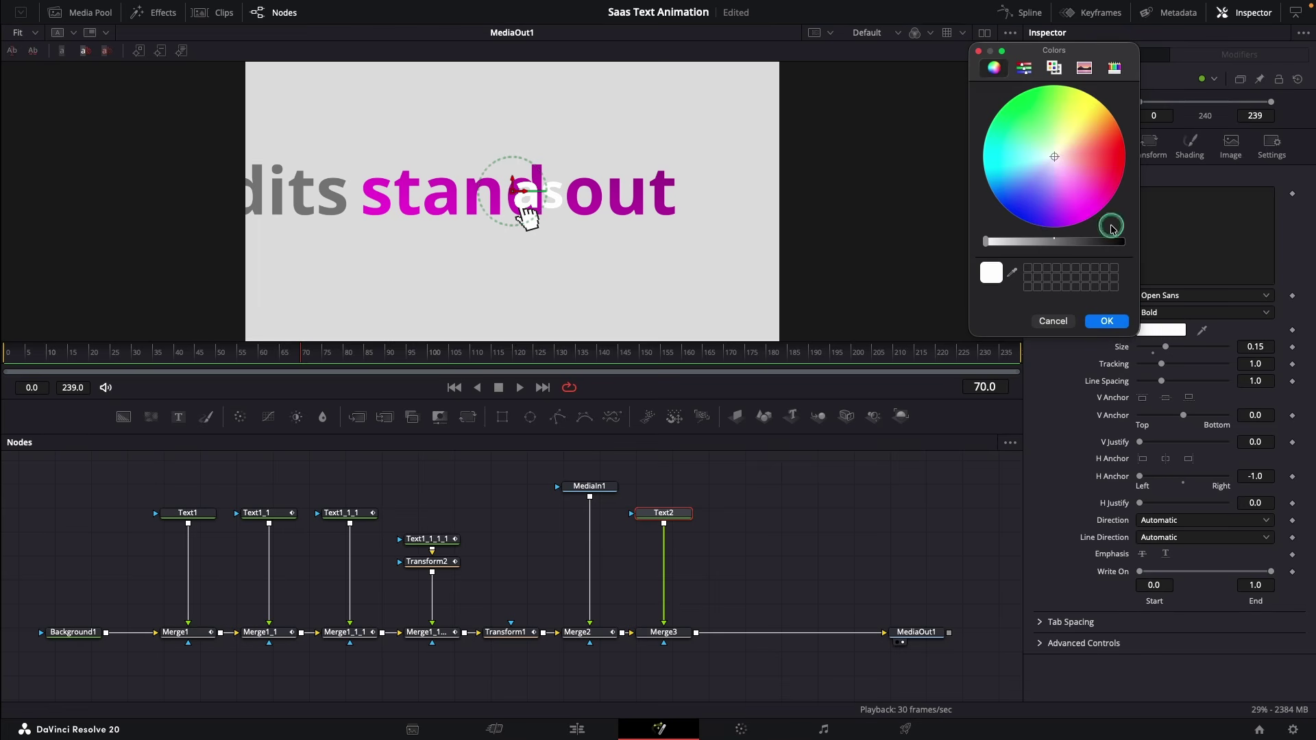
{"action": "left_click", "coordinate": [1052, 69]}
{"action": "left_click", "coordinate": [1103, 133]}
{"action": "left_click", "coordinate": [1095, 321]}
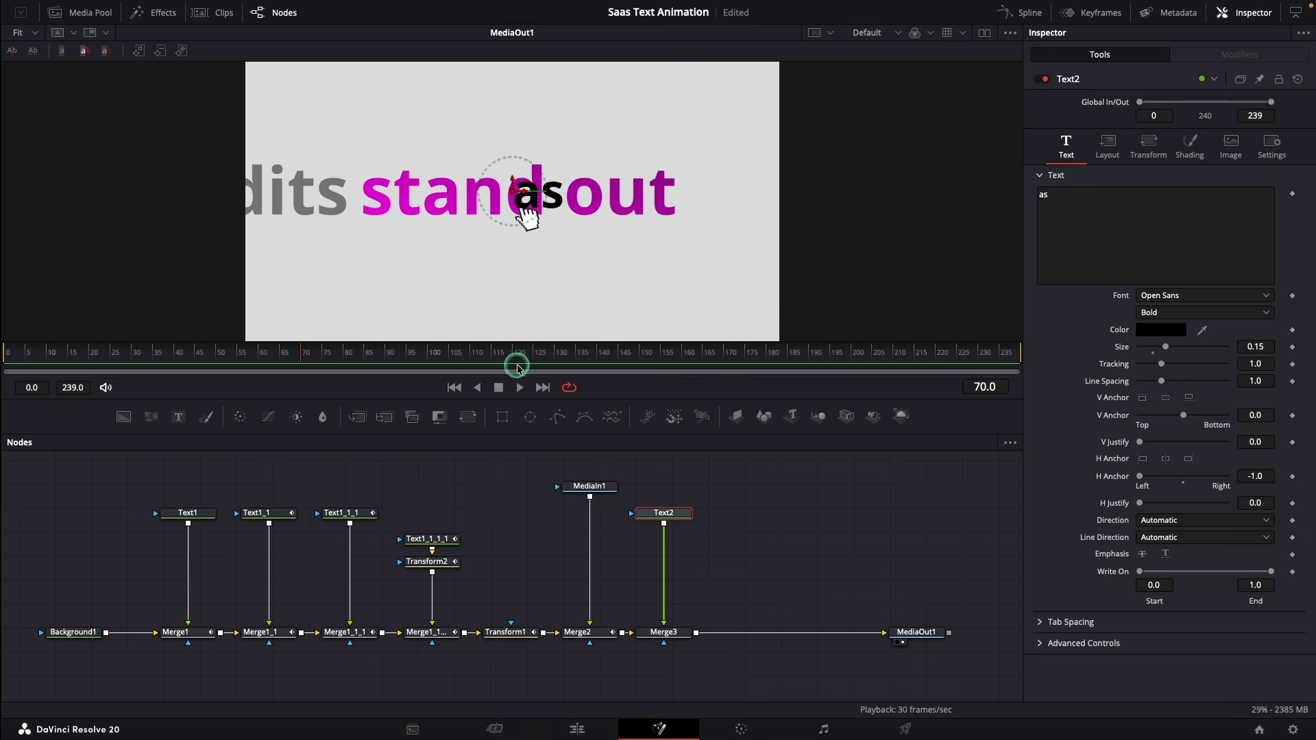
Keyframe the size of the "as" merge (Merge3) at 1.1 on frame 79 and 1.6 on frame 89.
{"action": "left_click_drag", "start_coordinate": [284, 361], "coordinate": [340, 362]}
{"action": "left_click", "coordinate": [657, 632]}
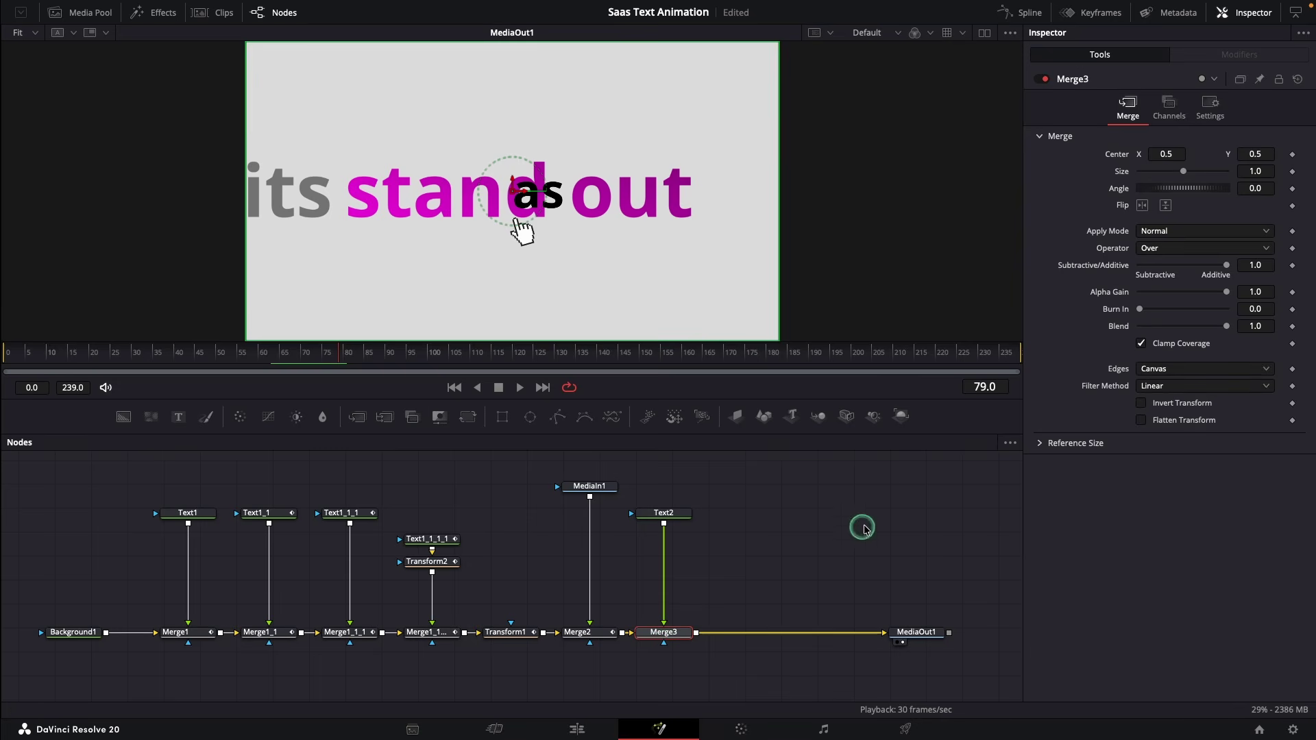
{"action": "left_click", "coordinate": [1269, 171]}
{"action": "type", "text": "1"}
{"action": "key", "text": "Tab"}
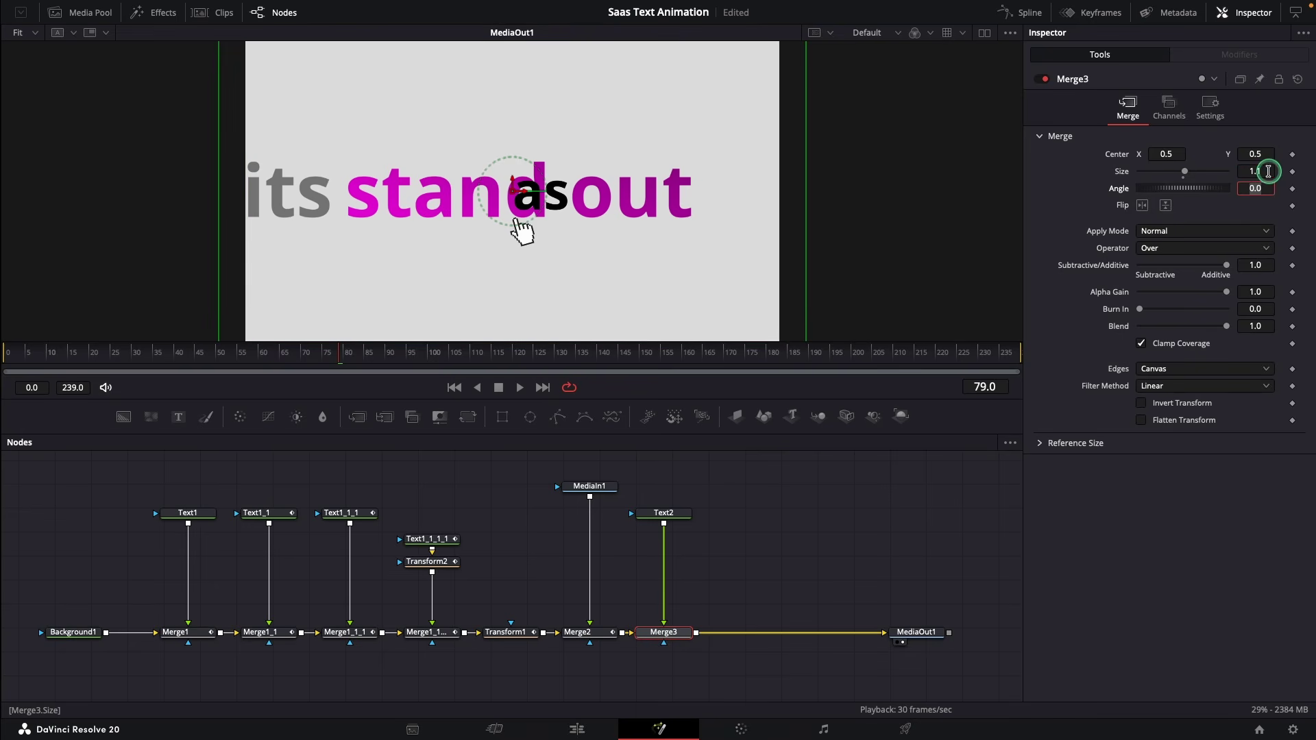
{"action": "left_click_drag", "start_coordinate": [365, 353], "coordinate": [382, 352]}
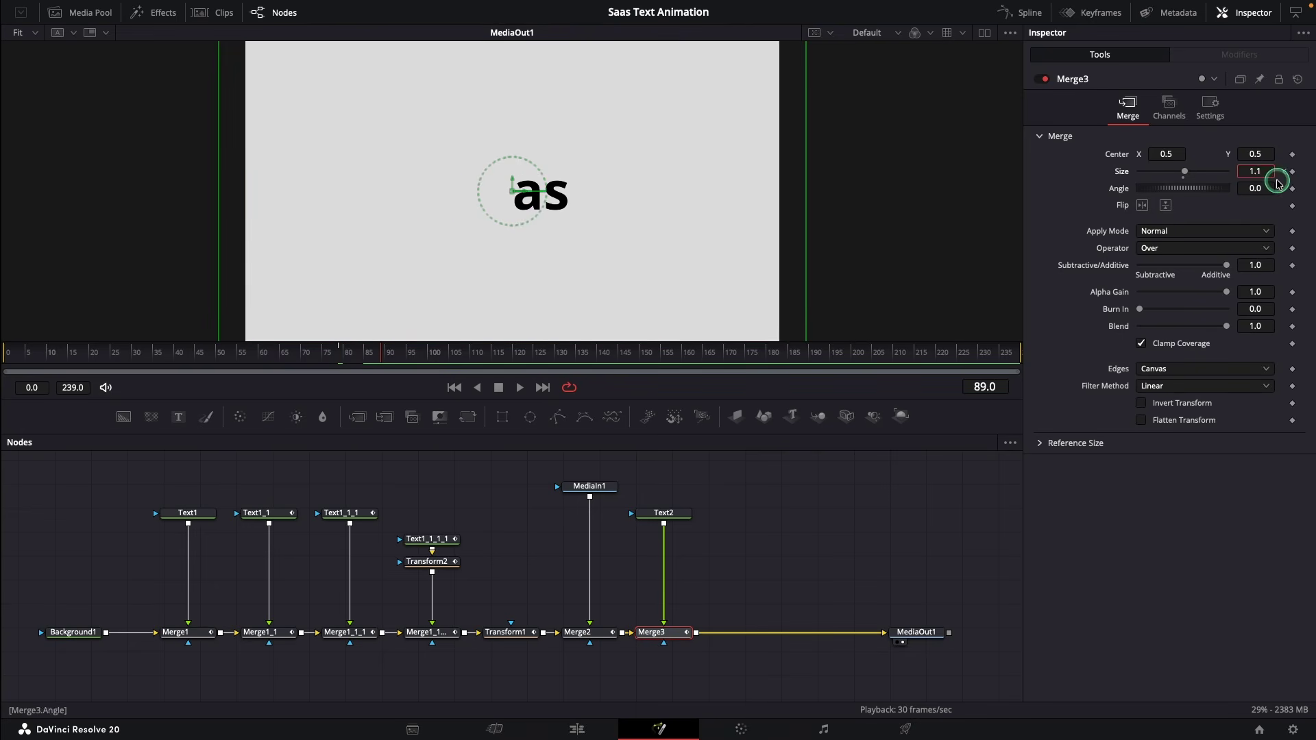
{"action": "key", "text": "Return"}
Ease Merge3's size curve by stretching the final keyframe's handle back toward the start of the growth.
{"action": "left_click", "coordinate": [1027, 13]}
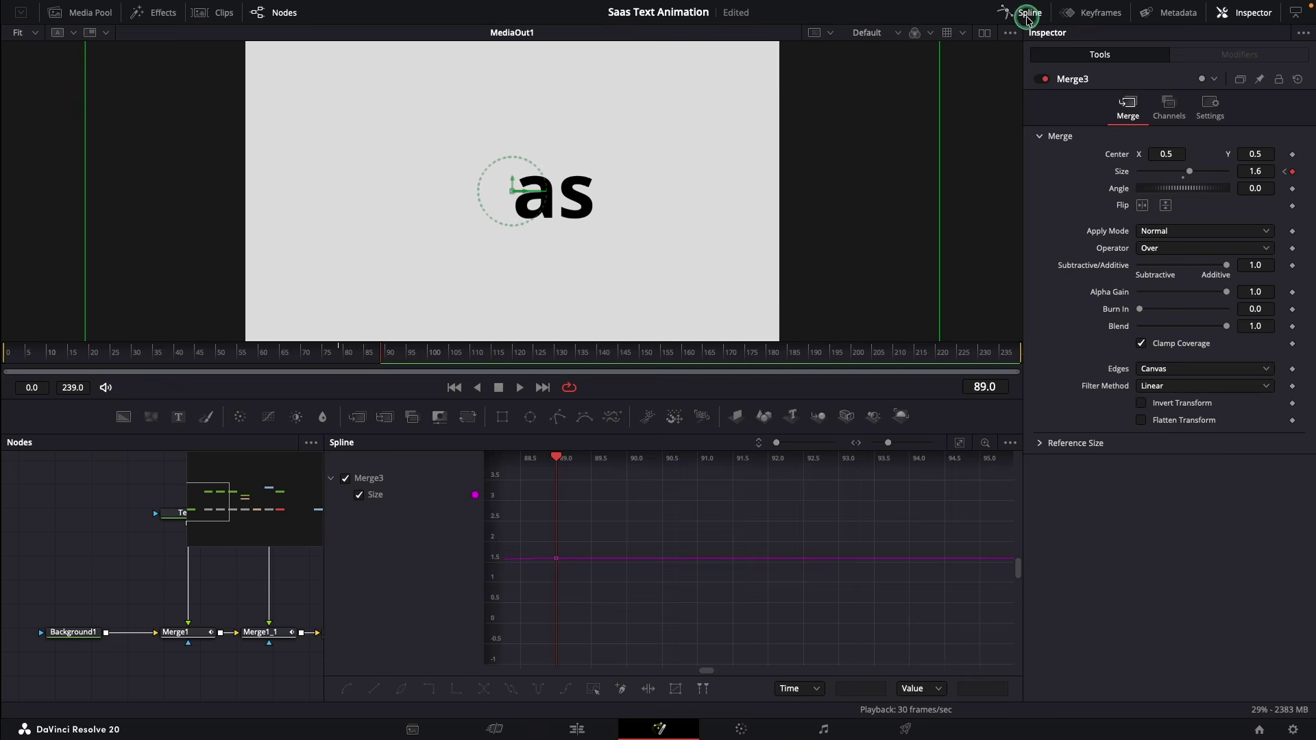
{"action": "left_click", "coordinate": [961, 443]}
{"action": "left_click_drag", "start_coordinate": [986, 477], "coordinate": [541, 657]}
{"action": "left_click_drag", "start_coordinate": [829, 486], "coordinate": [673, 487]}
{"action": "left_click", "coordinate": [1018, 14]}
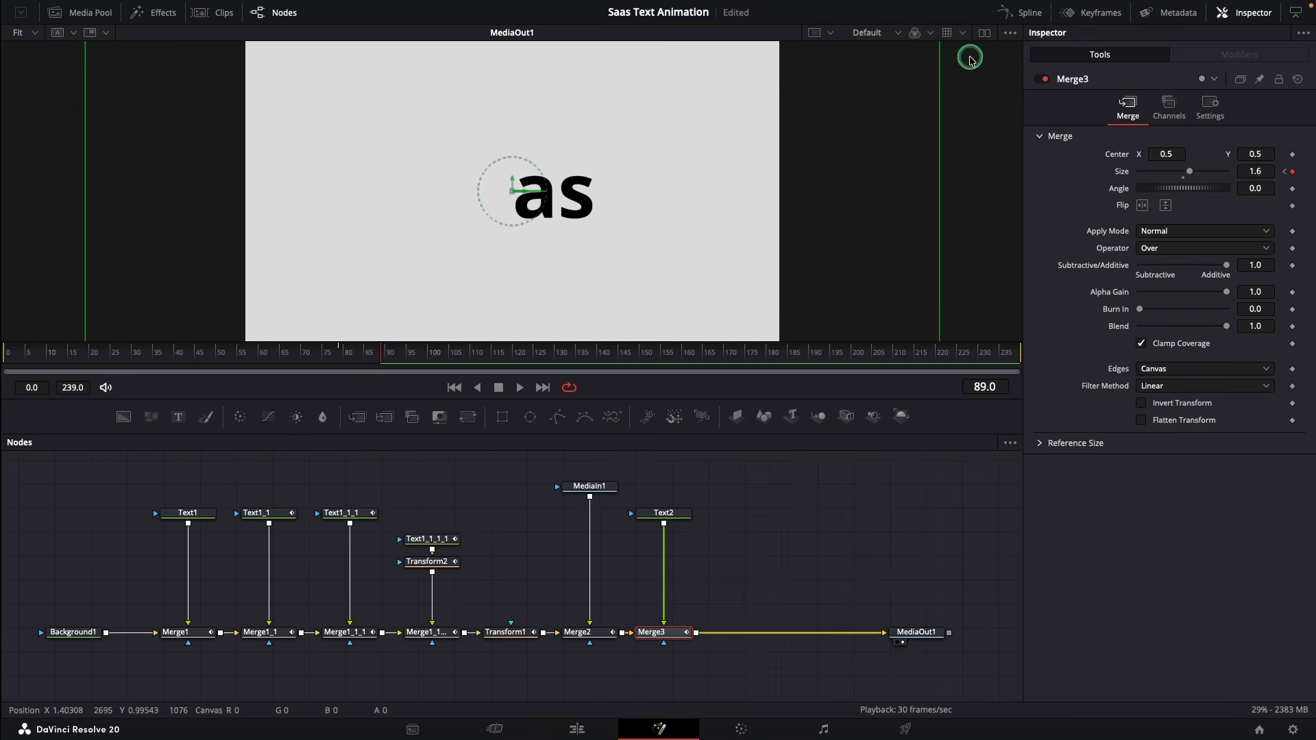
Keyframe Merge3's centre from X 0.5 on frame 84 to X -0.578 on frame 129, with a hold partway.
{"action": "left_click_drag", "start_coordinate": [309, 351], "coordinate": [365, 353]}
{"action": "left_click", "coordinate": [1291, 155]}
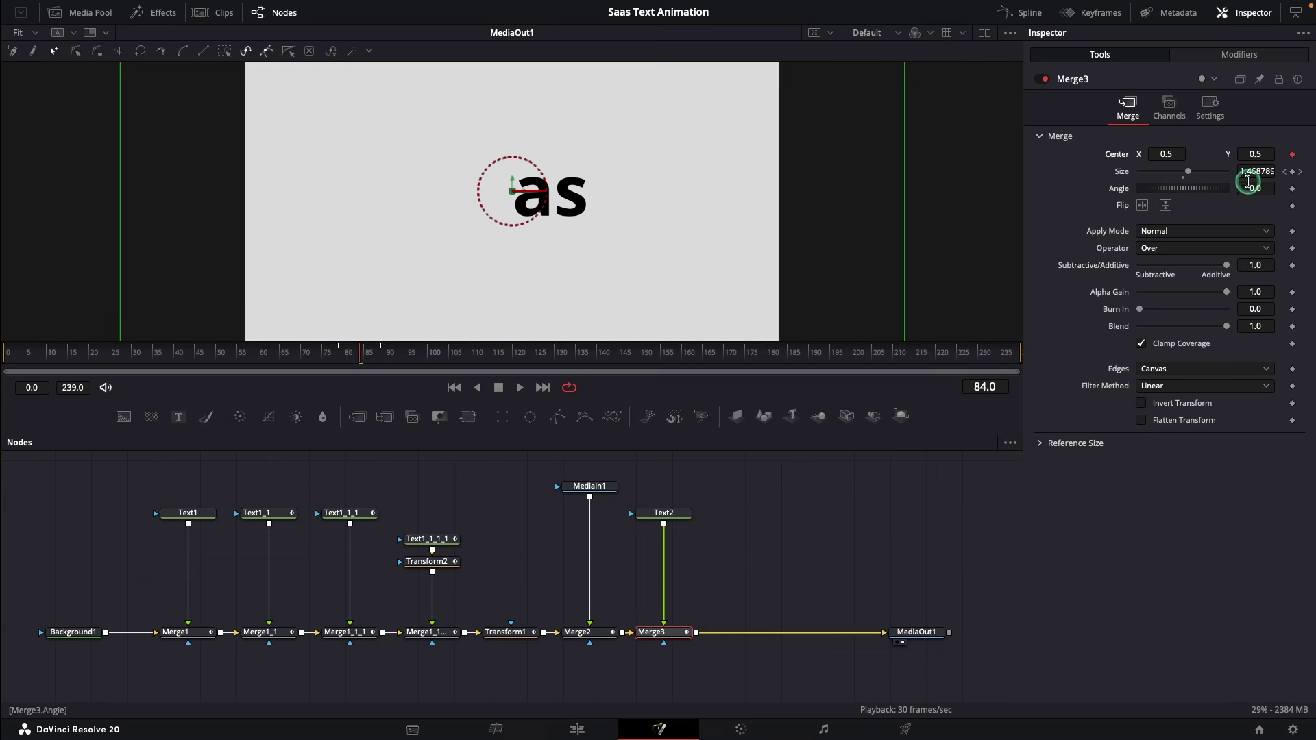
{"action": "left_click", "coordinate": [398, 352]}
{"action": "left_click_drag", "start_coordinate": [443, 355], "coordinate": [445, 356]}
{"action": "left_click_drag", "start_coordinate": [1167, 157], "coordinate": [964, 171]}
{"action": "left_click", "coordinate": [468, 354]}
{"action": "left_click_drag", "start_coordinate": [1165, 154], "coordinate": [1151, 137]}
Isolate Merge3's centre displacement curve and smooth the easing of all its keyframes.
{"action": "left_click", "coordinate": [1024, 13]}
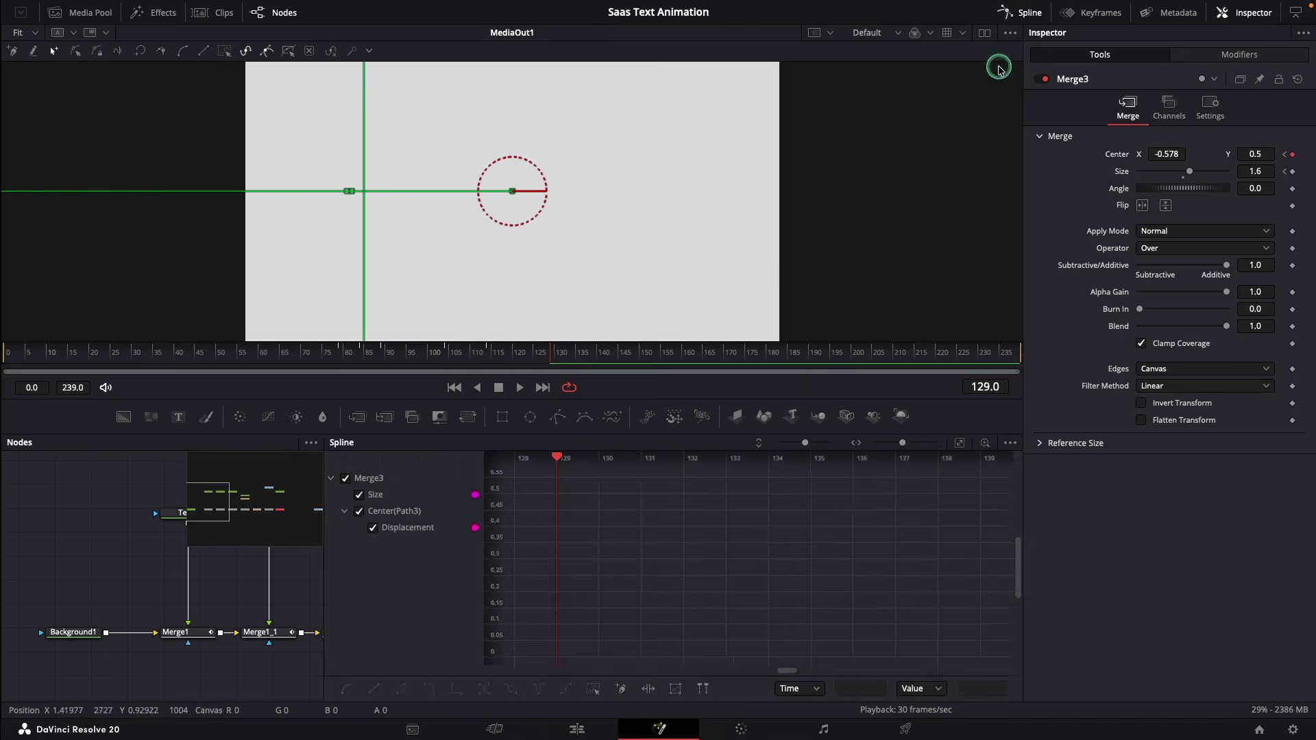
{"action": "left_click", "coordinate": [368, 499]}
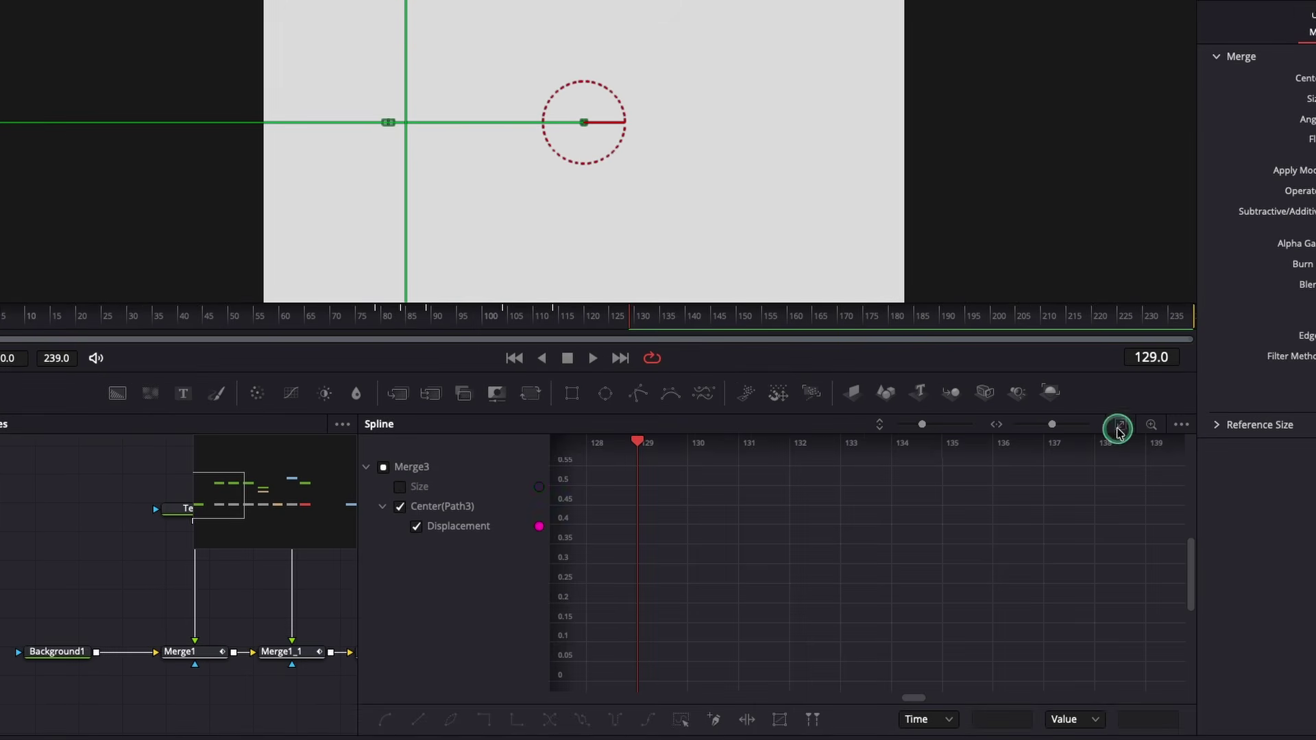
{"action": "left_click", "coordinate": [1119, 429]}
{"action": "left_click_drag", "start_coordinate": [899, 572], "coordinate": [617, 683]}
{"action": "key", "text": "f"}
{"action": "left_click_drag", "start_coordinate": [777, 618], "coordinate": [700, 618]}
{"action": "left_click", "coordinate": [1074, 559]}
{"action": "left_click_drag", "start_coordinate": [1124, 503], "coordinate": [1123, 505]}
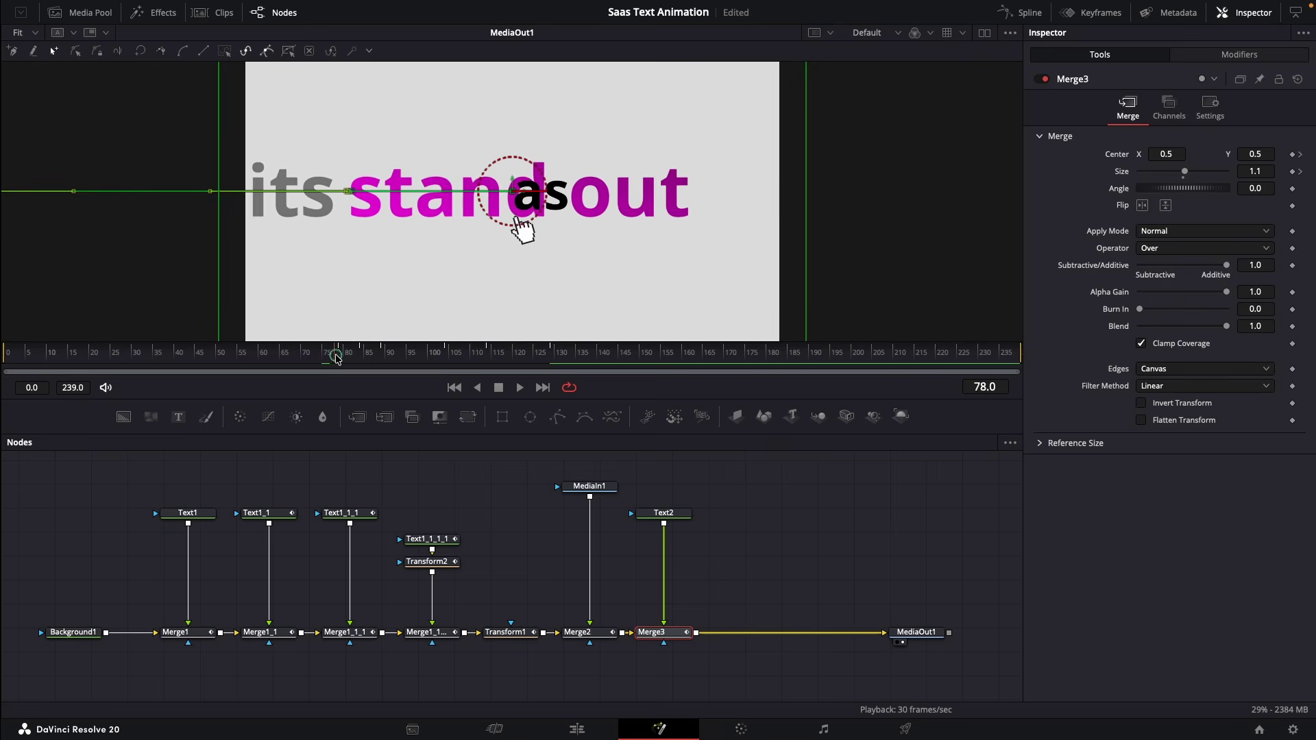
Keyframe Merge3's blend at 0.0 on frame 79 and 1.0 on frame 80.
{"action": "left_click_drag", "start_coordinate": [336, 355], "coordinate": [339, 357]}
{"action": "left_click_drag", "start_coordinate": [1226, 326], "coordinate": [1138, 326]}
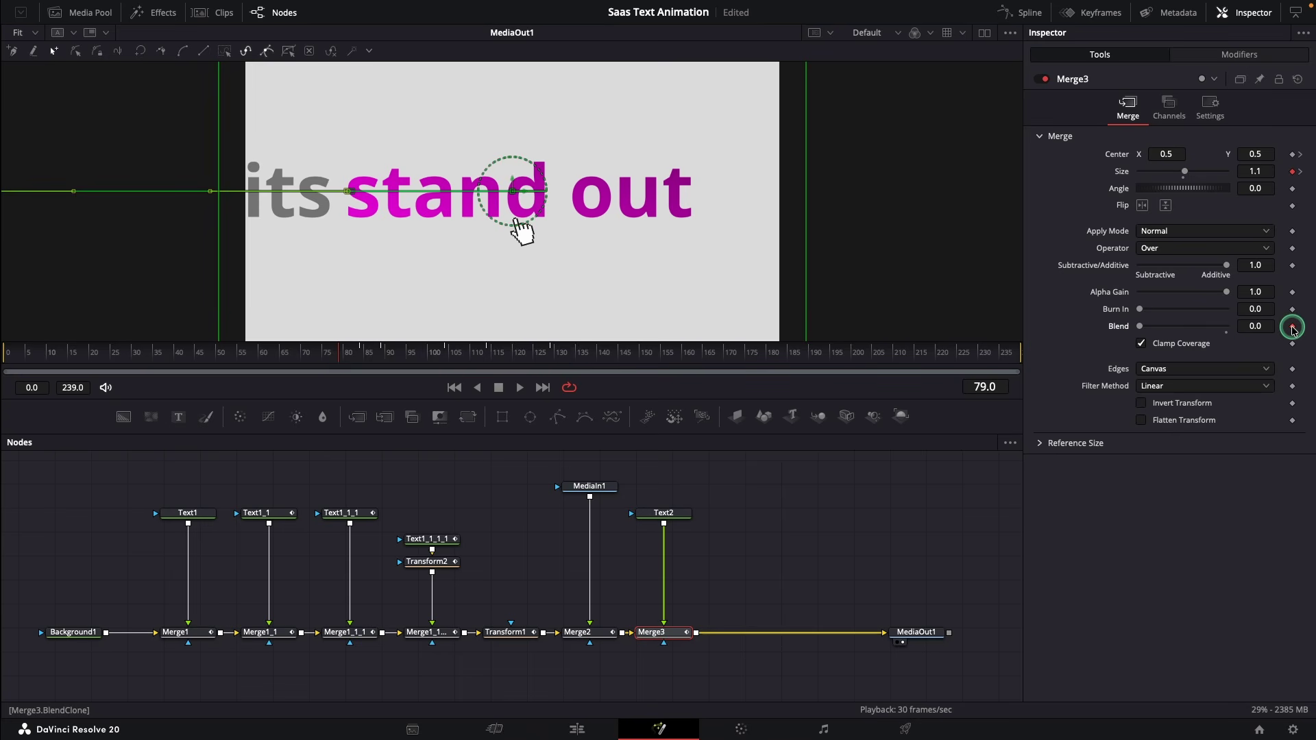
{"action": "key", "text": "Right"}
{"action": "left_click_drag", "start_coordinate": [1159, 326], "coordinate": [1228, 326]}
Duplicate Text2 together with Merge3 and place the copies in the chain after Merge3.
{"action": "left_click", "coordinate": [661, 513]}
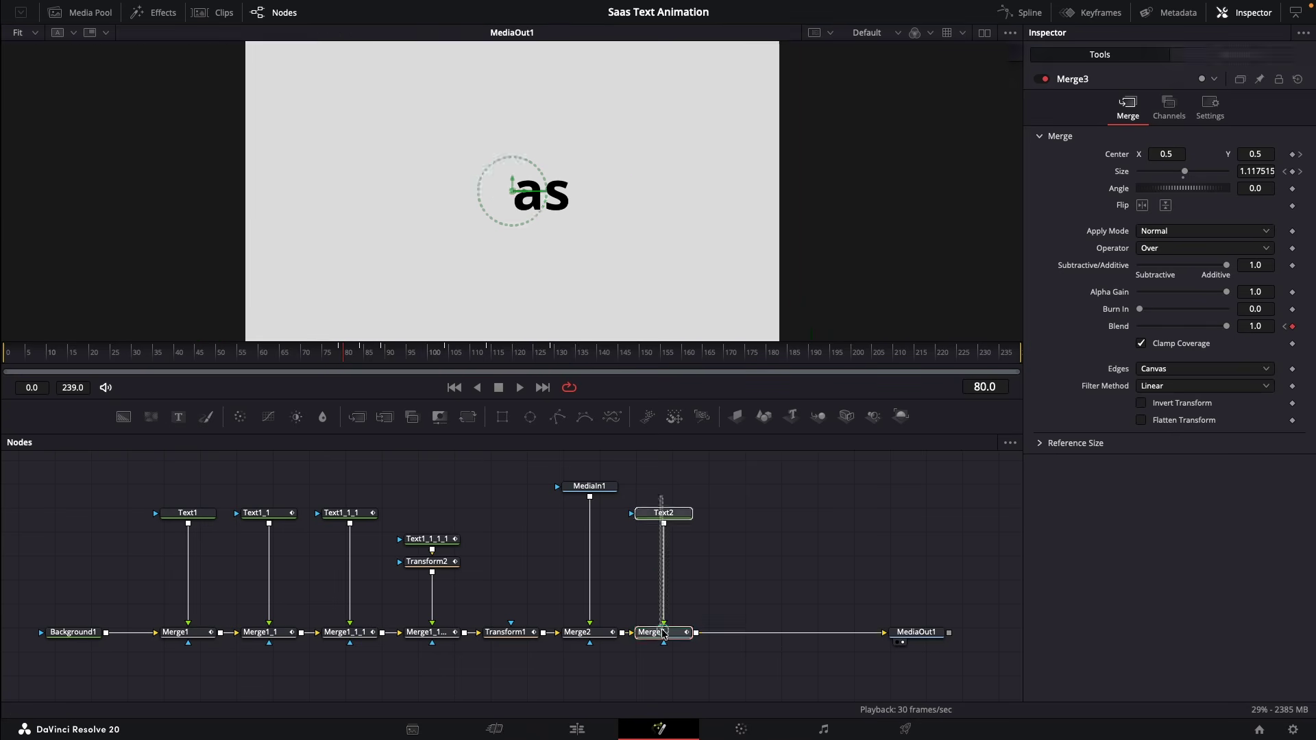
{"action": "left_click", "coordinate": [659, 634], "text": "ctrl"}
{"action": "key", "text": "ctrl+c"}
{"action": "key", "text": "ctrl+v"}
{"action": "left_click_drag", "start_coordinate": [747, 513], "coordinate": [744, 514]}
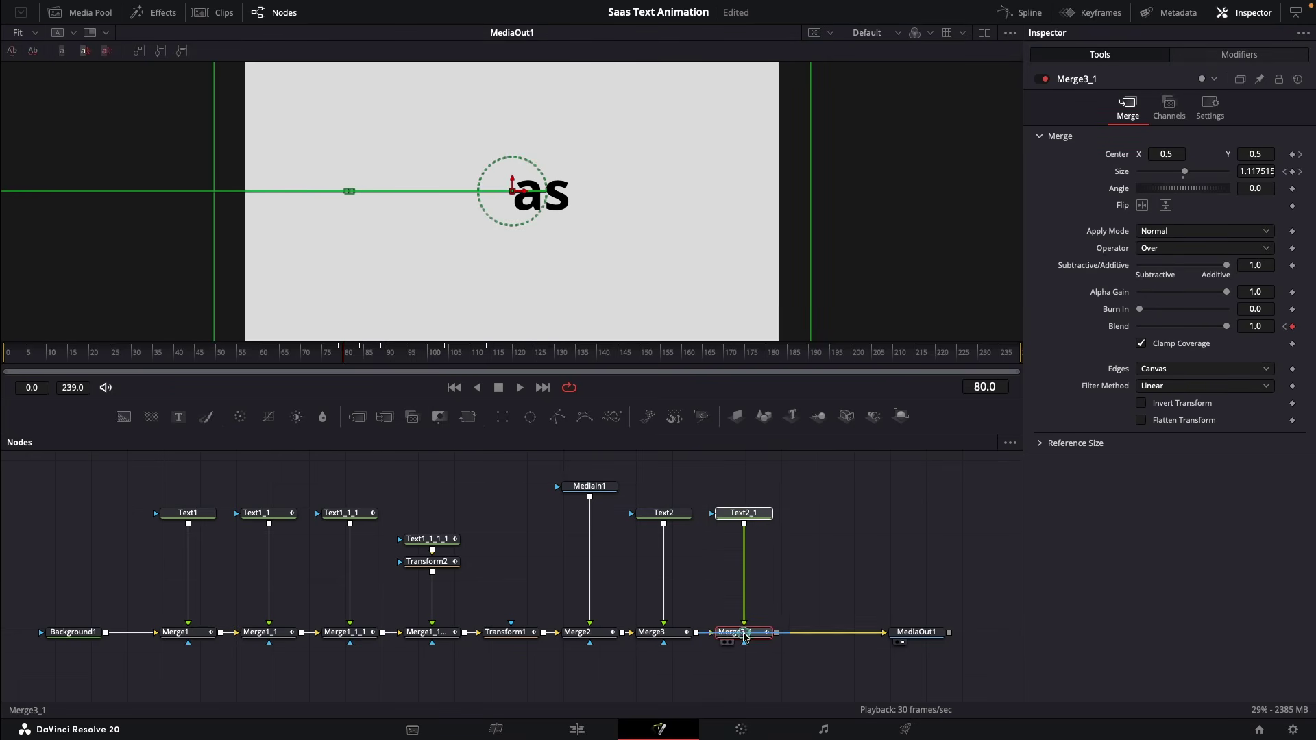
Change the copied text to "polished", set its layout centre X to 0.606 and play the animation.
{"action": "left_click", "coordinate": [1079, 240]}
{"action": "type", "text": "polished"}
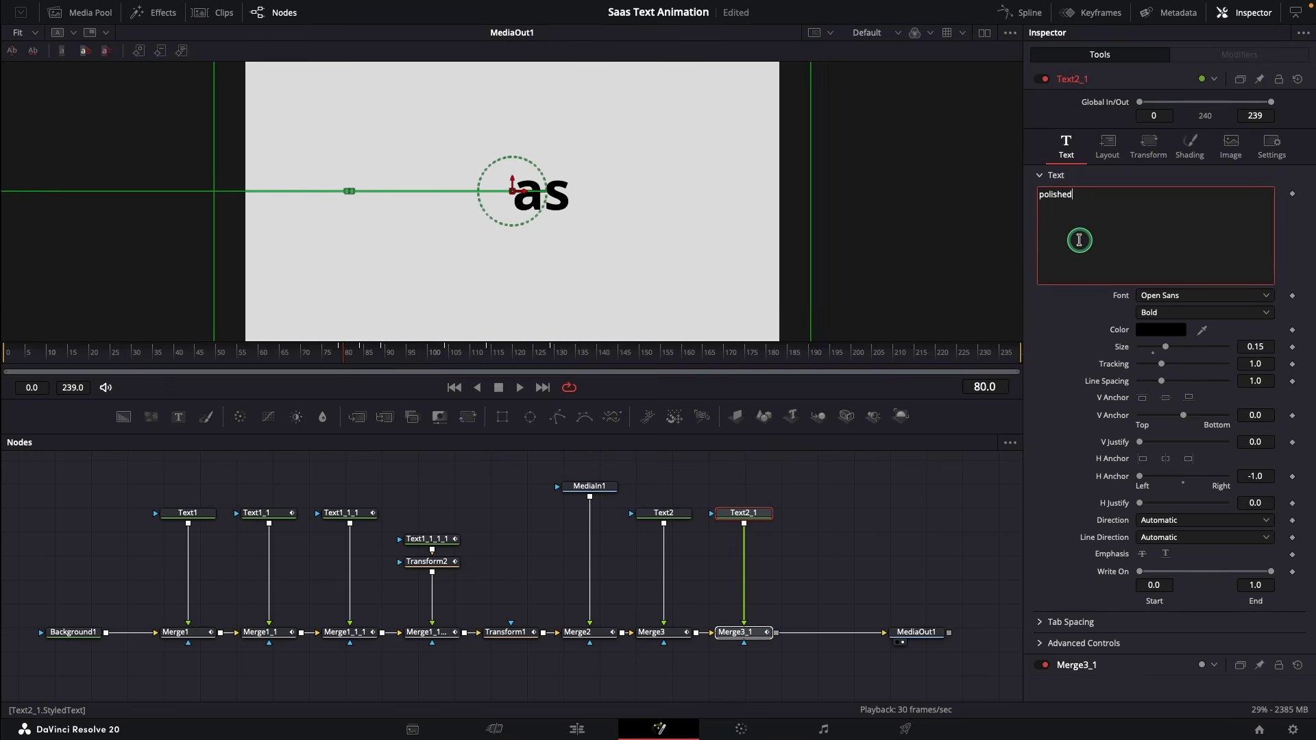
{"action": "left_click_drag", "start_coordinate": [343, 356], "coordinate": [351, 358]}
{"action": "left_click_drag", "start_coordinate": [1160, 211], "coordinate": [1192, 211]}
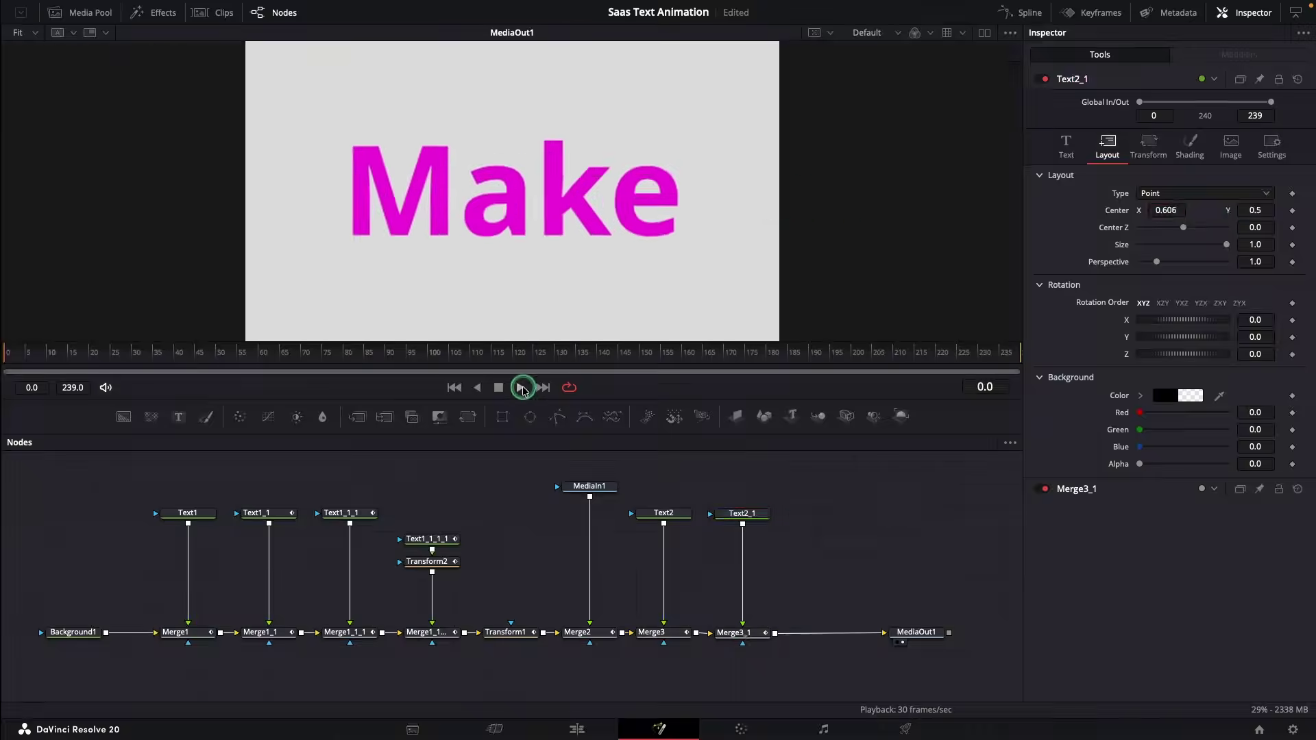
{"action": "left_click", "coordinate": [520, 388]}
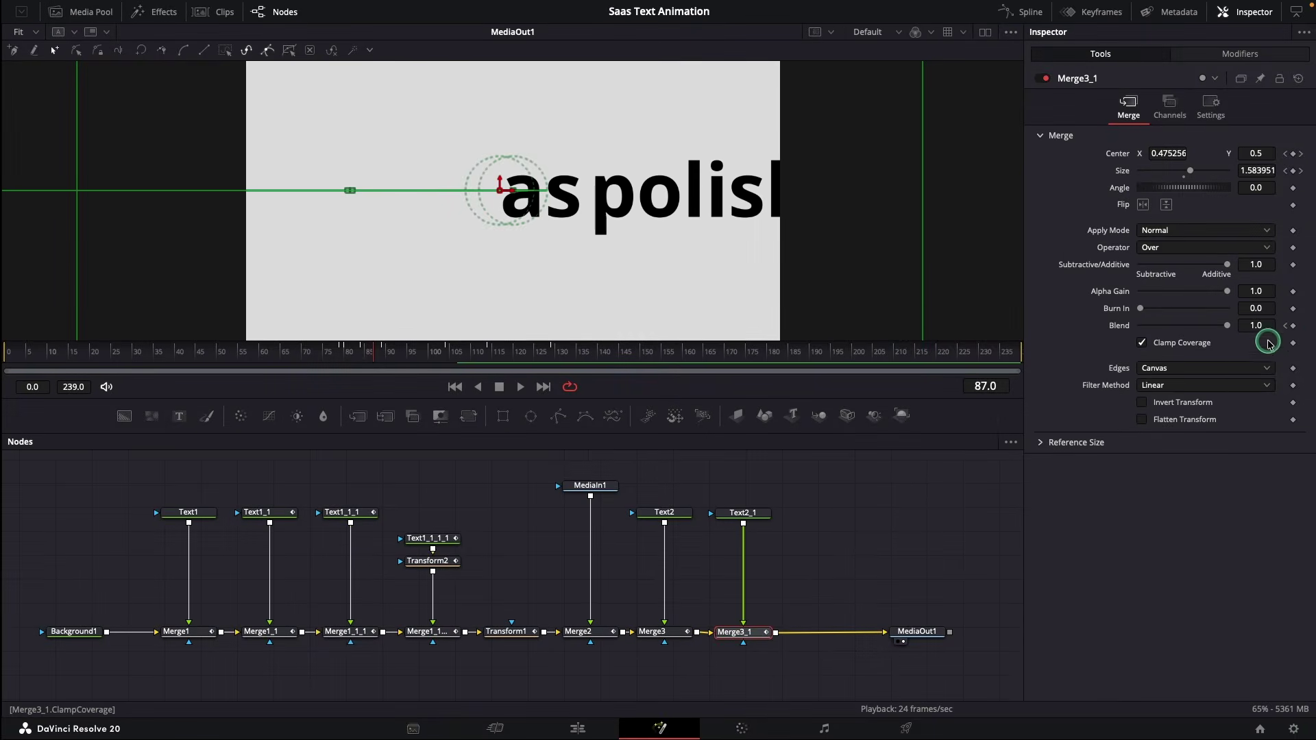
Reset the "polished" merge's blend, keyframe it at 0.0 on frame 87 and 1.0 on frame 88, and scrub through the motion.
{"action": "right_click", "coordinate": [1262, 338]}
{"action": "left_click", "coordinate": [1265, 514]}
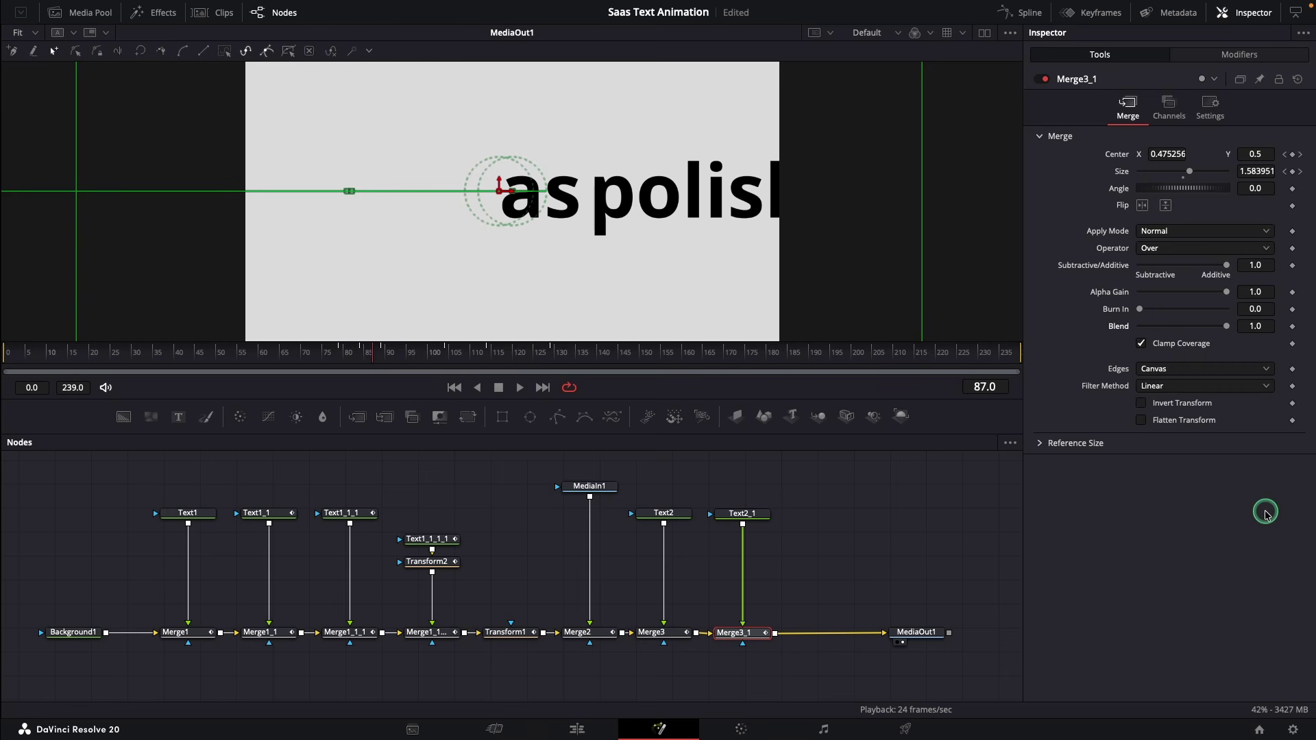
{"action": "left_click_drag", "start_coordinate": [1226, 326], "coordinate": [1105, 329]}
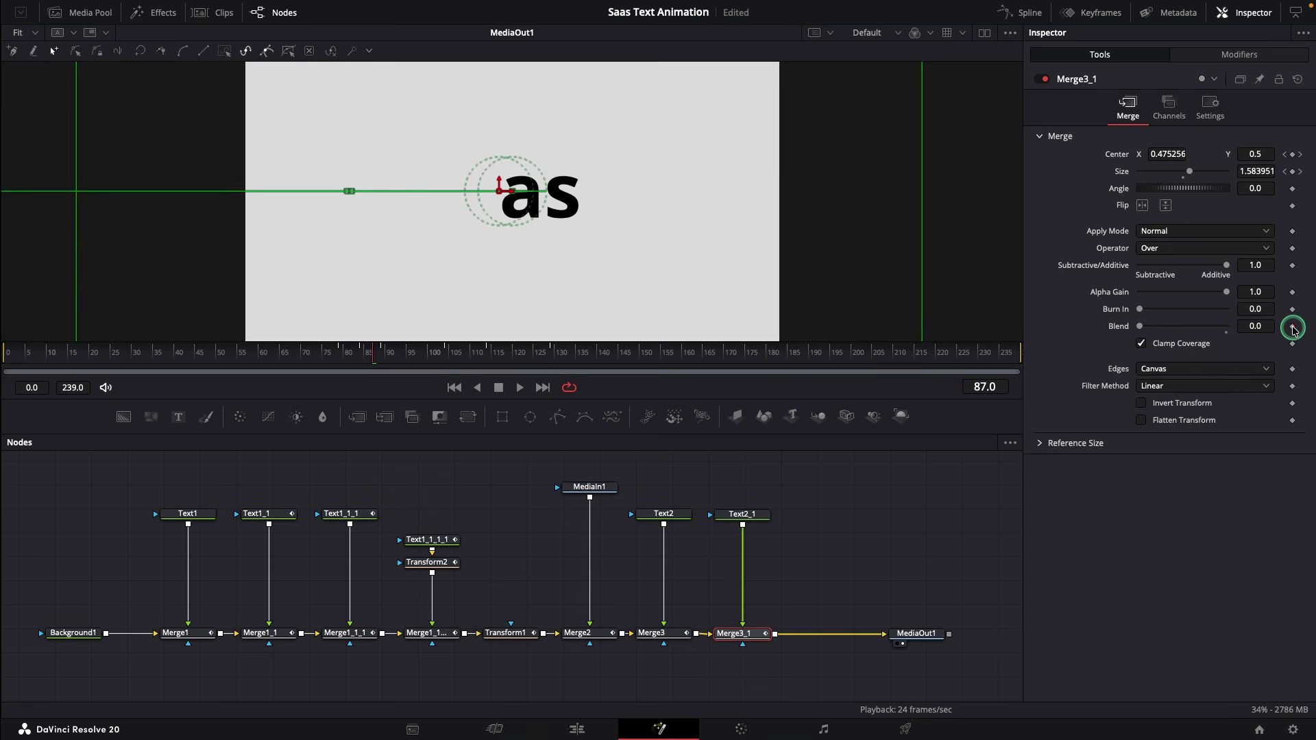
{"action": "key", "text": "Right"}
{"action": "double_click", "coordinate": [1140, 328]}
{"action": "left_click_drag", "start_coordinate": [425, 362], "coordinate": [701, 365]}
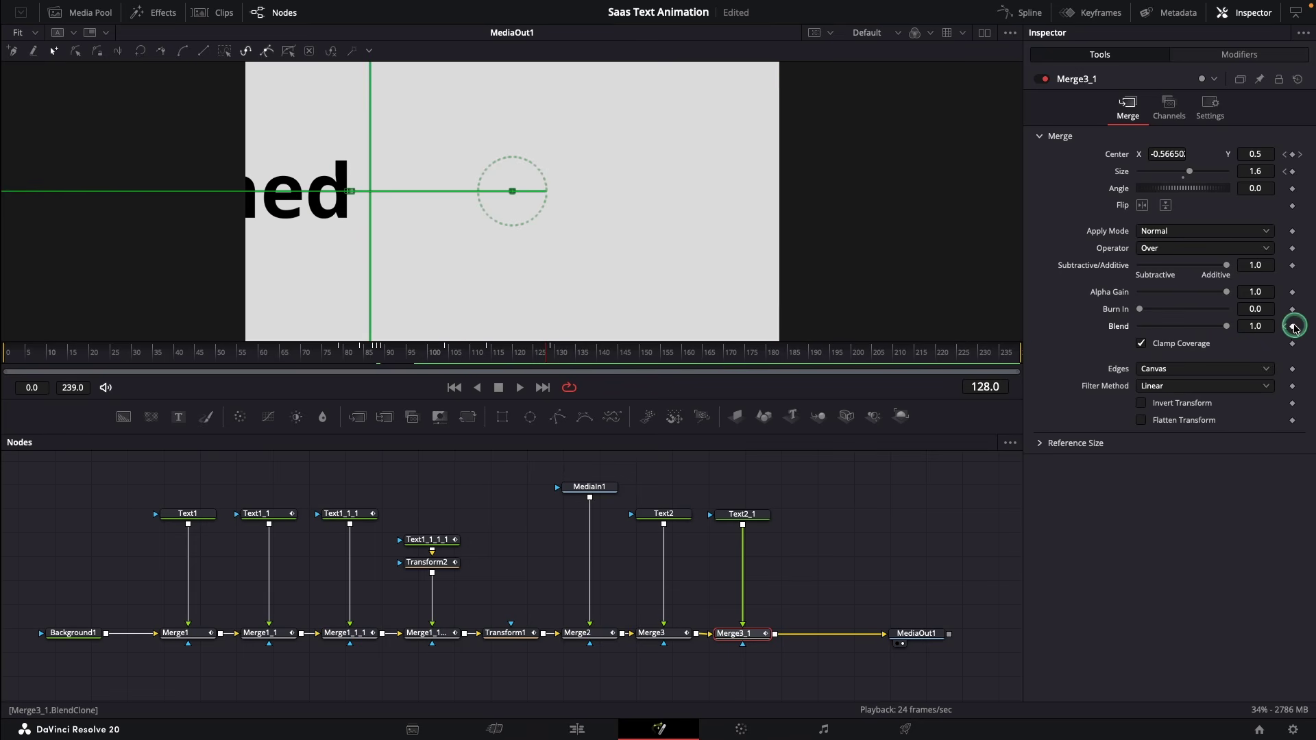
{"action": "left_click_drag", "start_coordinate": [423, 362], "coordinate": [519, 364]}
Duplicate only the "polished" text node and merge the copy in after Merge3_1.
{"action": "left_click", "coordinate": [736, 513]}
{"action": "key", "text": "ctrl+c"}
{"action": "key", "text": "ctrl+v"}
{"action": "left_click_drag", "start_coordinate": [860, 523], "coordinate": [778, 631]}
Change the copied text (Text2_1_1) to "as" and set its merge's size to 1.6.
{"action": "left_click", "coordinate": [824, 523]}
{"action": "left_click", "coordinate": [1077, 255]}
{"action": "key", "text": "ctrl+a"}
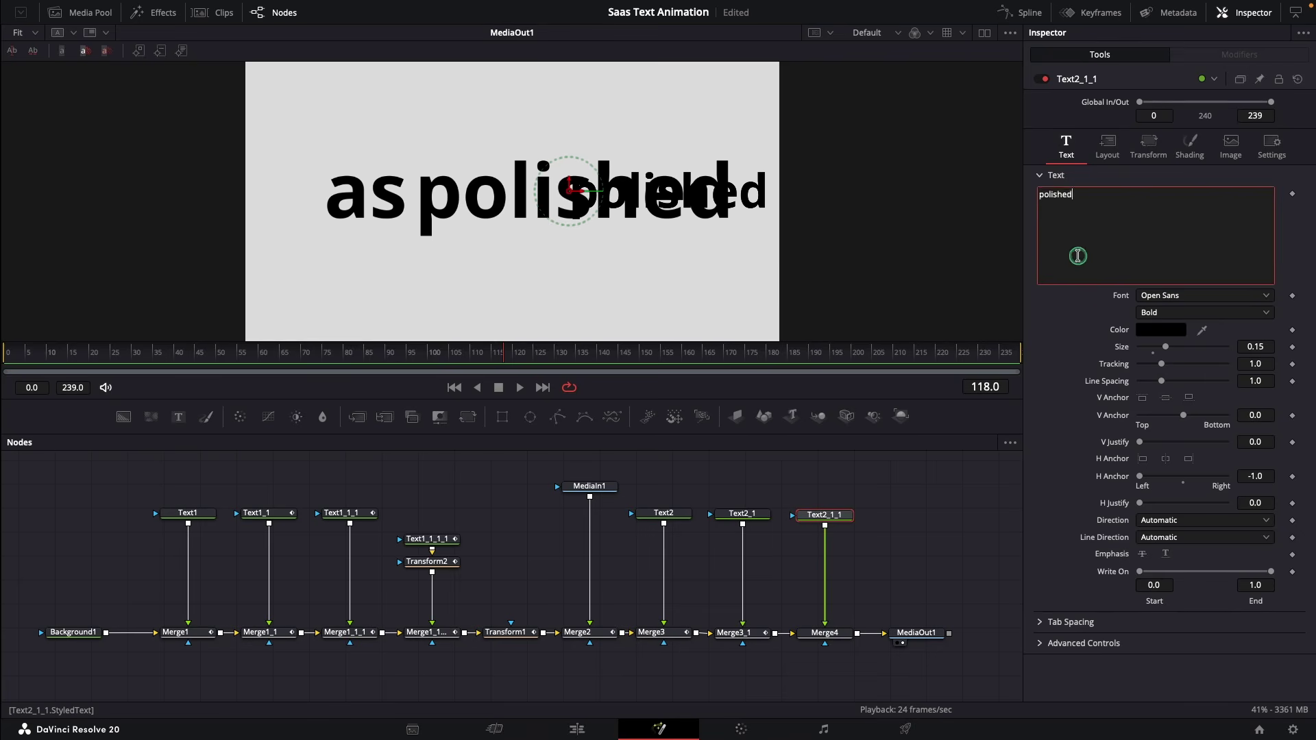
{"action": "type", "text": "as"}
{"action": "left_click", "coordinate": [824, 633]}
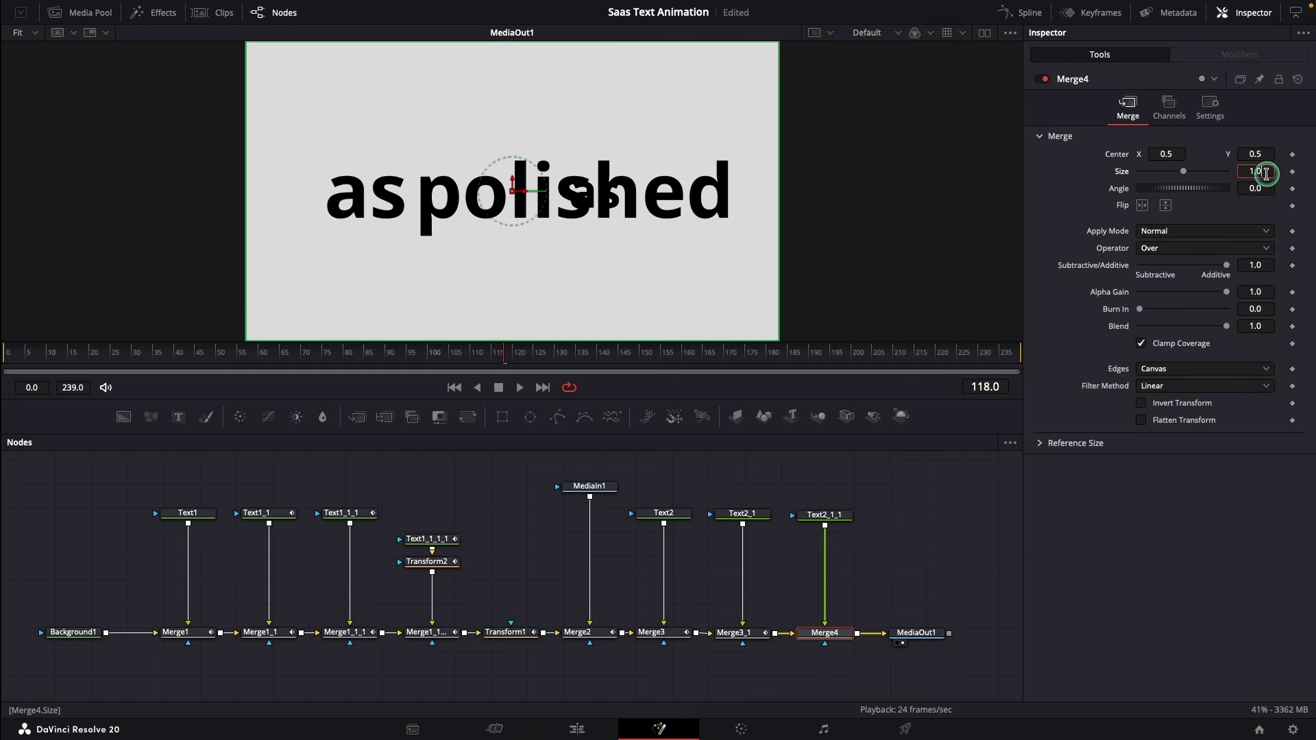
{"action": "type", "text": "1.6"}
{"action": "key", "text": "Tab"}
Shift the second "as" text's layout centre horizontally so it follows "polished", and scrub to frame 118.
{"action": "left_click", "coordinate": [821, 517]}
{"action": "left_click", "coordinate": [1108, 145]}
{"action": "left_click_drag", "start_coordinate": [1164, 210], "coordinate": [1233, 211]}
{"action": "left_click_drag", "start_coordinate": [418, 354], "coordinate": [505, 356]}
Keyframe Merge4's centre from X 0.5 on frame 118 to X -1.24 on frame 160, holding between about frames 134 and 148.
{"action": "left_click", "coordinate": [825, 633]}
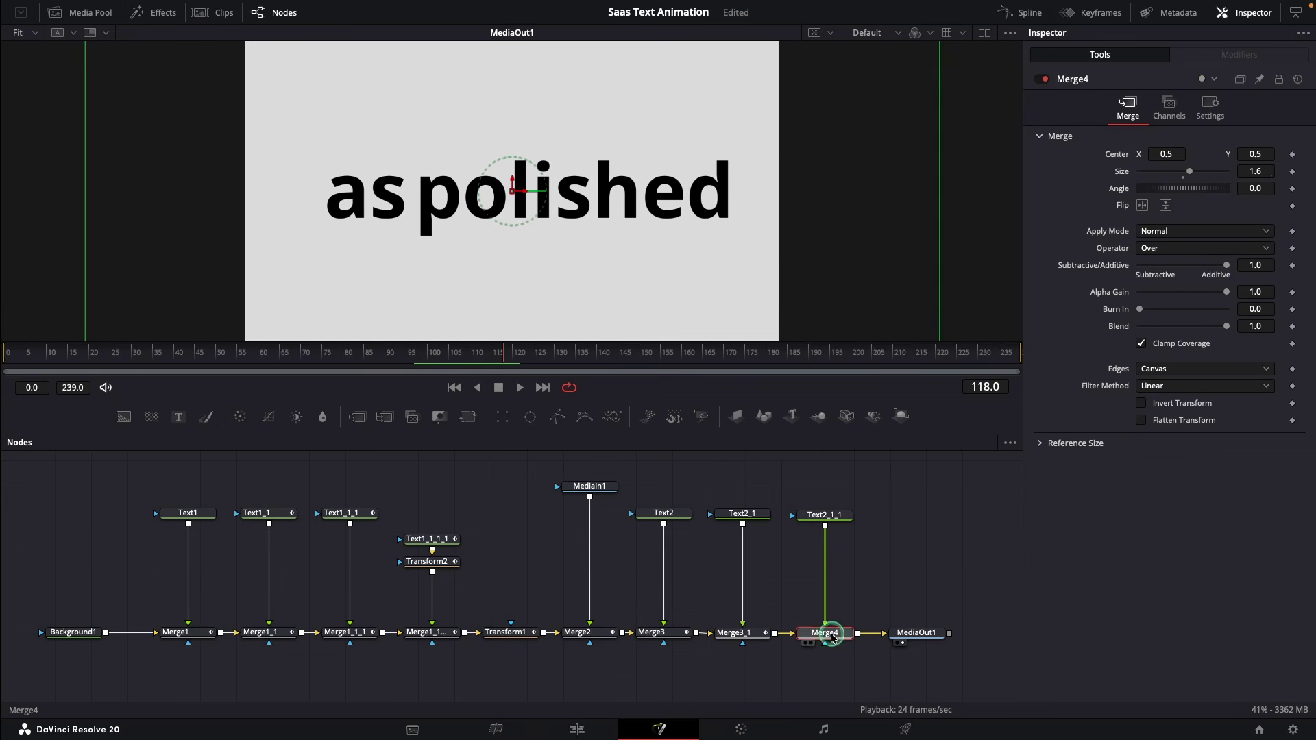
{"action": "left_click", "coordinate": [1292, 158]}
{"action": "left_click", "coordinate": [576, 349]}
{"action": "left_click_drag", "start_coordinate": [1175, 153], "coordinate": [592, 216]}
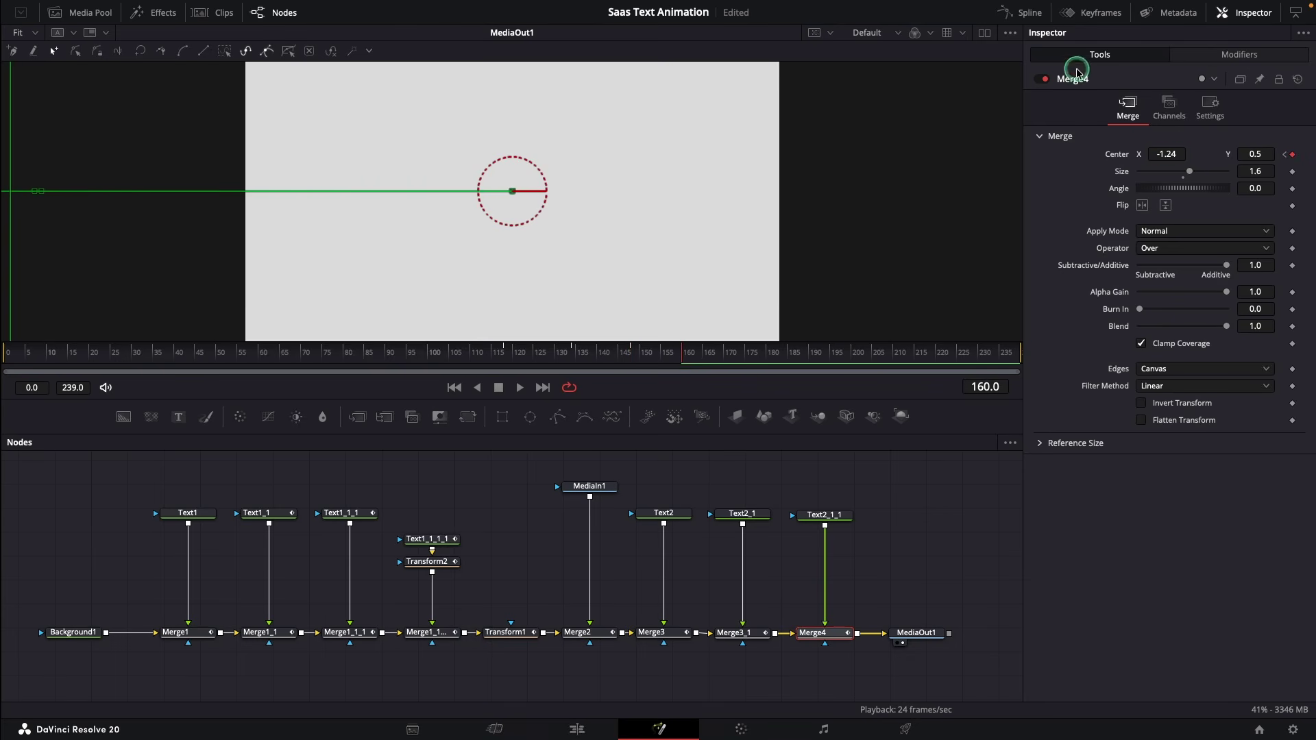
Smooth the easing of all keyframes on Merge4's centre displacement curve.
{"action": "left_click", "coordinate": [1033, 17]}
{"action": "left_click", "coordinate": [473, 511]}
{"action": "left_click", "coordinate": [958, 443]}
{"action": "left_click_drag", "start_coordinate": [765, 539], "coordinate": [533, 651]}
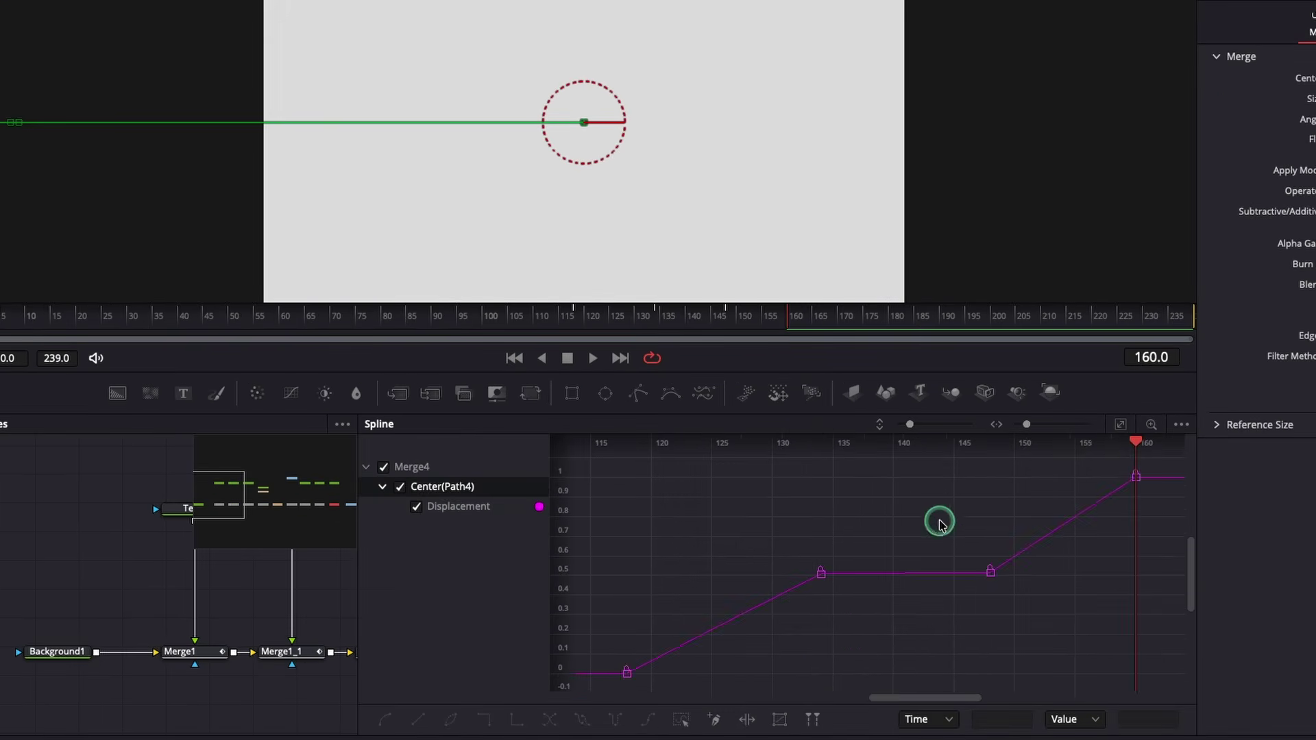
{"action": "left_click_drag", "start_coordinate": [608, 672], "coordinate": [609, 672]}
{"action": "key", "text": "s"}
{"action": "left_click_drag", "start_coordinate": [1160, 468], "coordinate": [1021, 582]}
{"action": "key", "text": "s"}
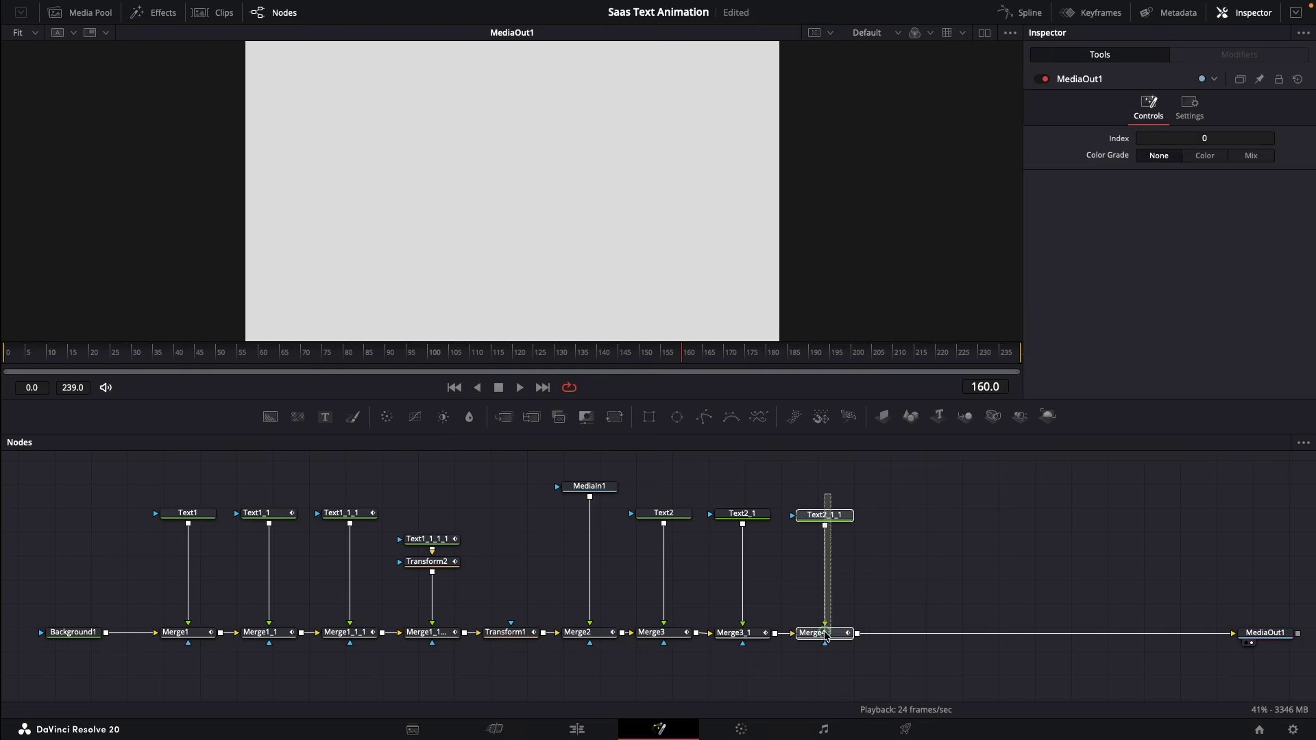
Duplicate Text2_1_1 and its merge, insert the copy after Merge4, and change the copied text to "broadcast".
{"action": "key", "text": "ctrl+v"}
{"action": "left_click", "coordinate": [918, 613]}
{"action": "left_click_drag", "start_coordinate": [904, 637], "coordinate": [907, 636]}
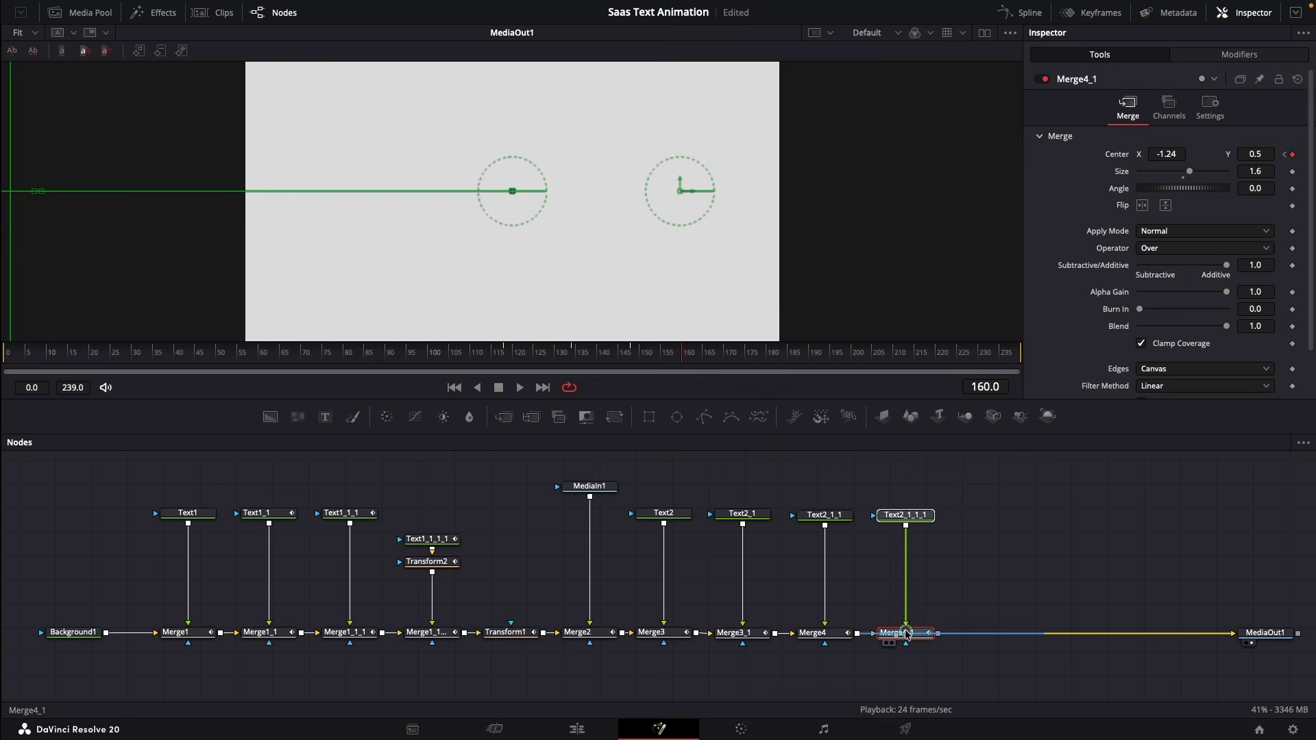
{"action": "left_click", "coordinate": [905, 518]}
{"action": "left_click", "coordinate": [1121, 235]}
{"action": "key", "text": "ctrl+a"}
{"action": "type", "text": "broadcast"}
Shift the "broadcast" text's layout centre horizontally so the word follows "as".
{"action": "left_click", "coordinate": [542, 355]}
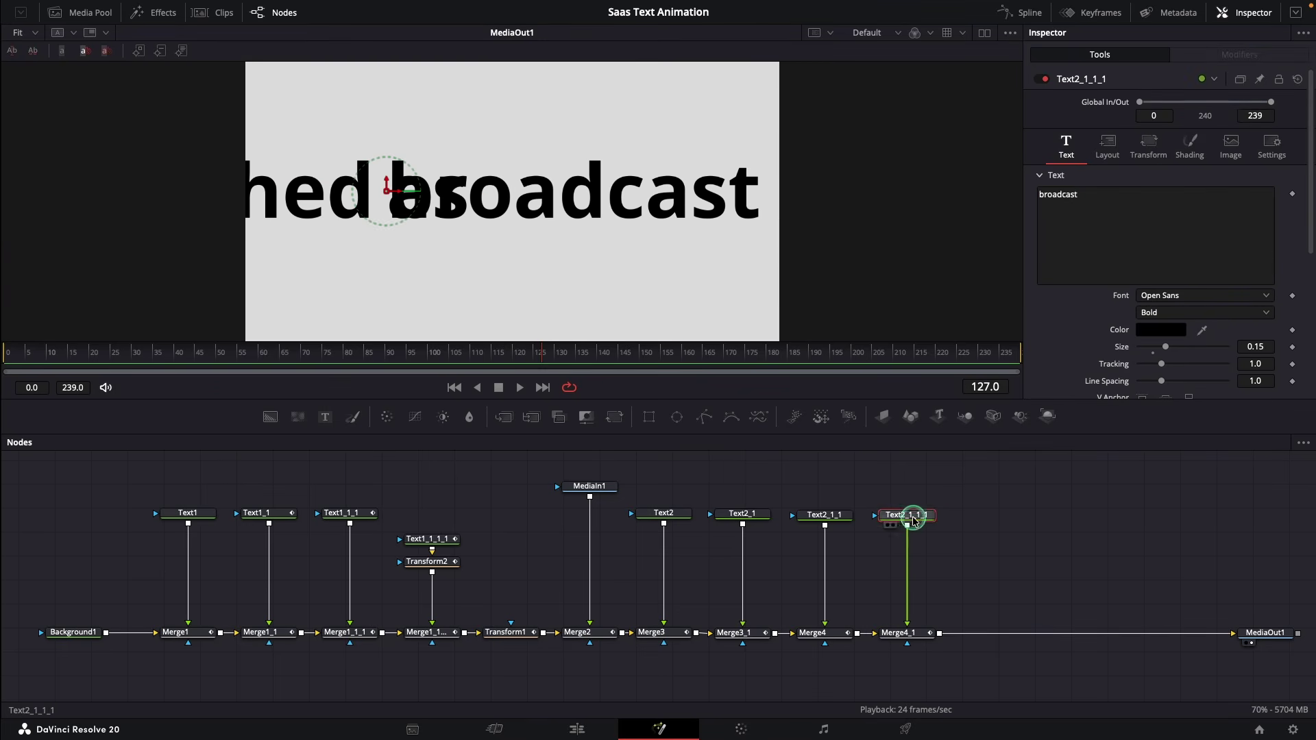
{"action": "left_click", "coordinate": [1107, 145]}
{"action": "left_click_drag", "start_coordinate": [1158, 210], "coordinate": [1213, 211]}
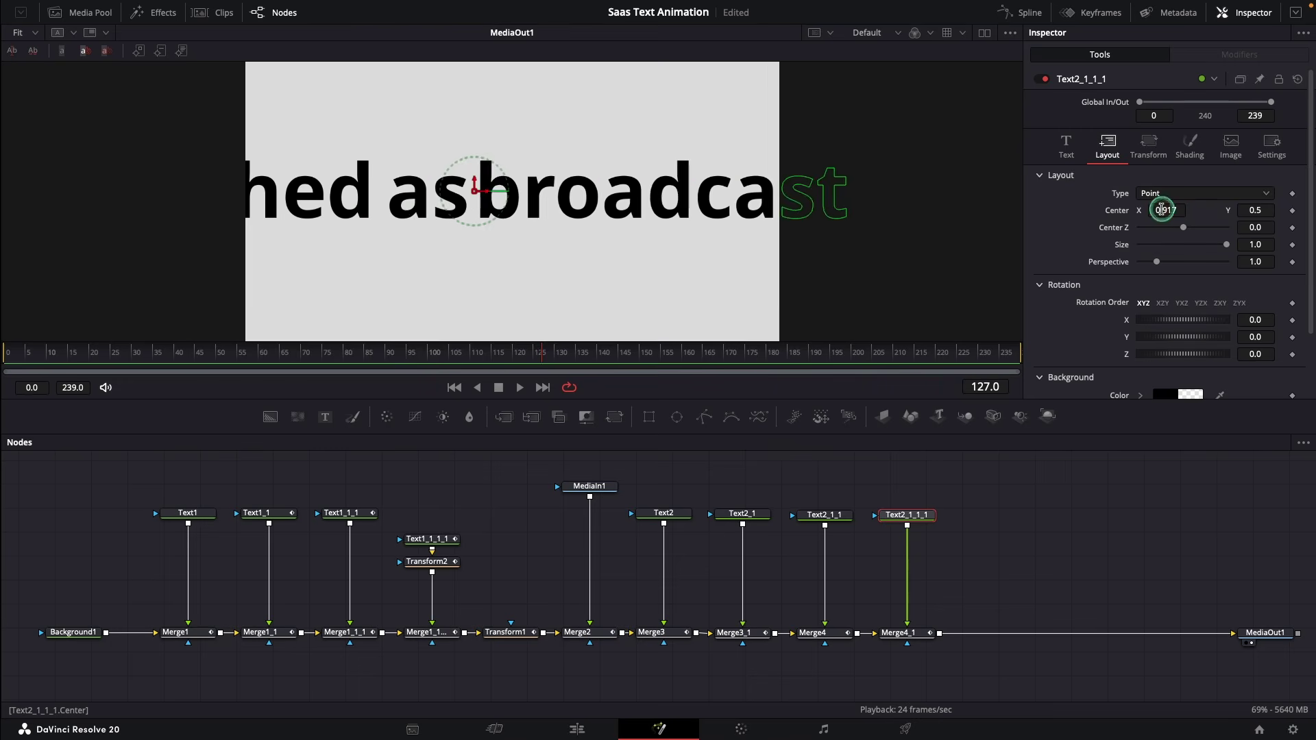
Keyframe Merge4_1's blend from 1.0 on frame 159 to 0.0 on frame 160.
{"action": "left_click", "coordinate": [491, 355]}
{"action": "left_click_drag", "start_coordinate": [491, 355], "coordinate": [680, 357]}
{"action": "left_click", "coordinate": [901, 634]}
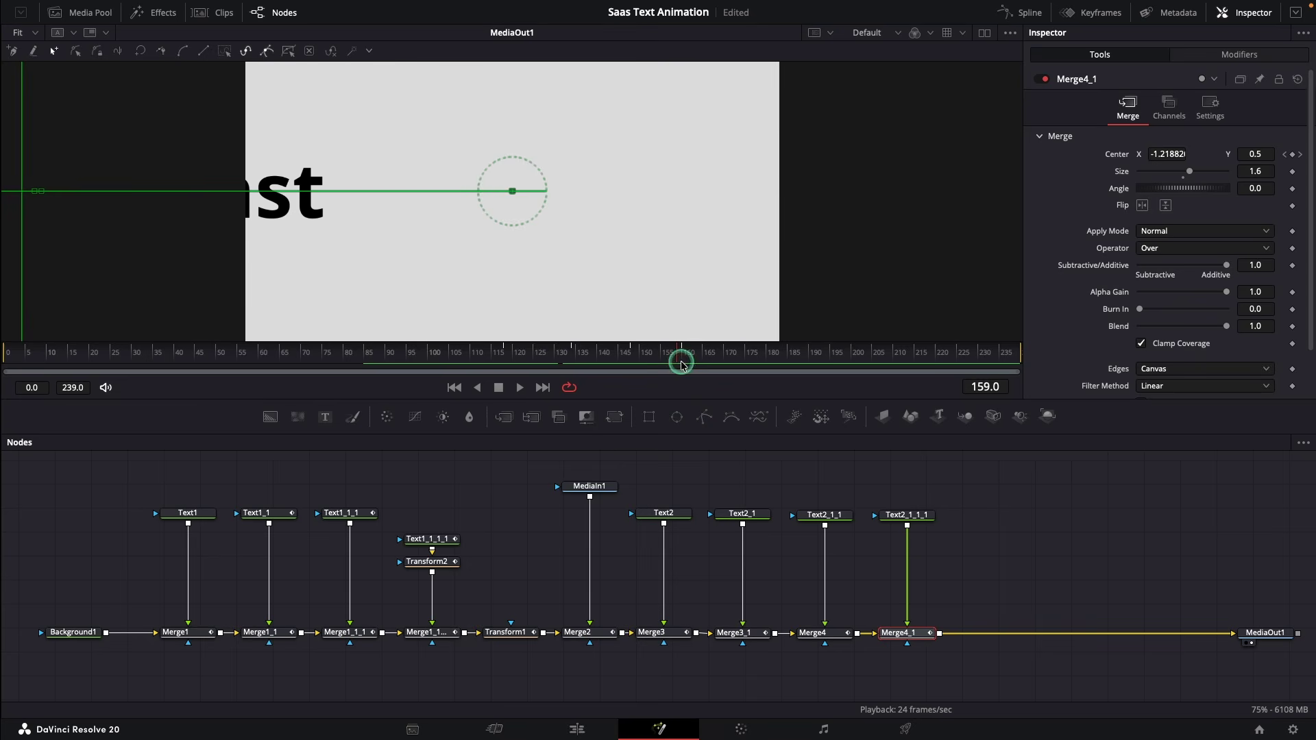
{"action": "key", "text": "Right"}
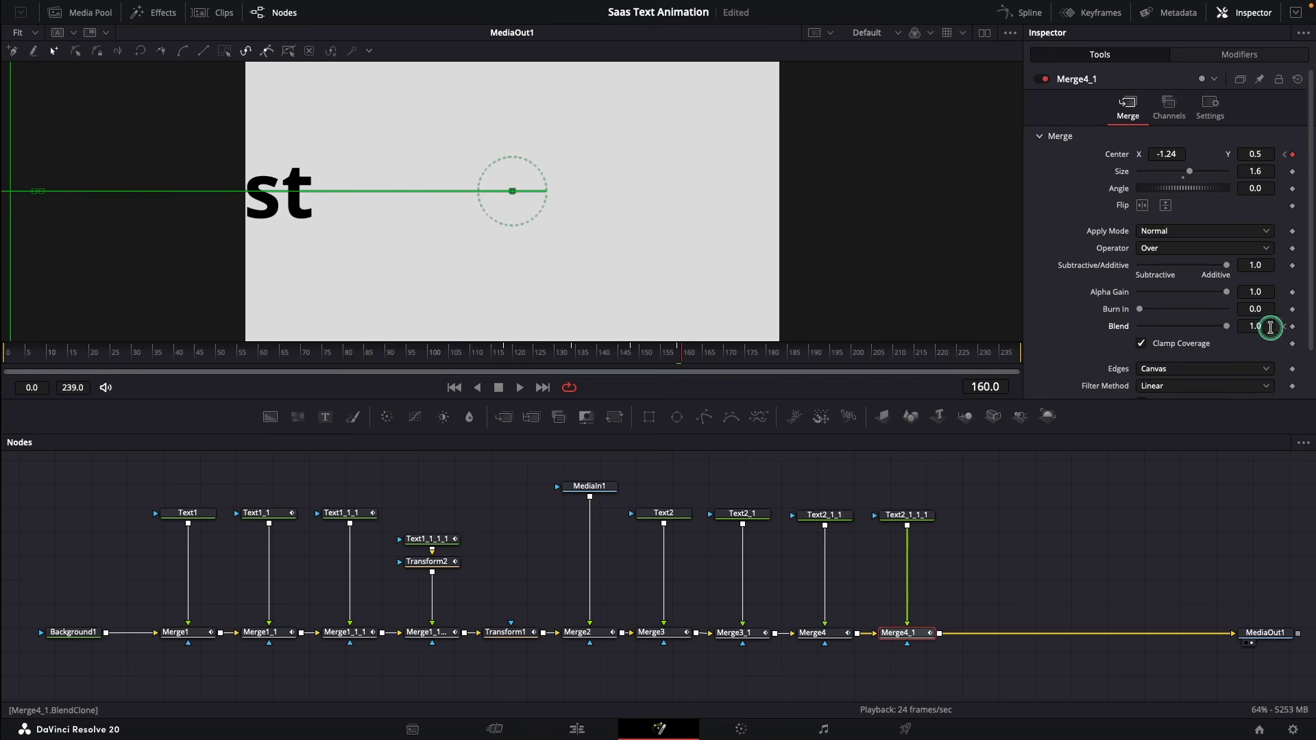
{"action": "left_click_drag", "start_coordinate": [1227, 328], "coordinate": [1061, 332]}
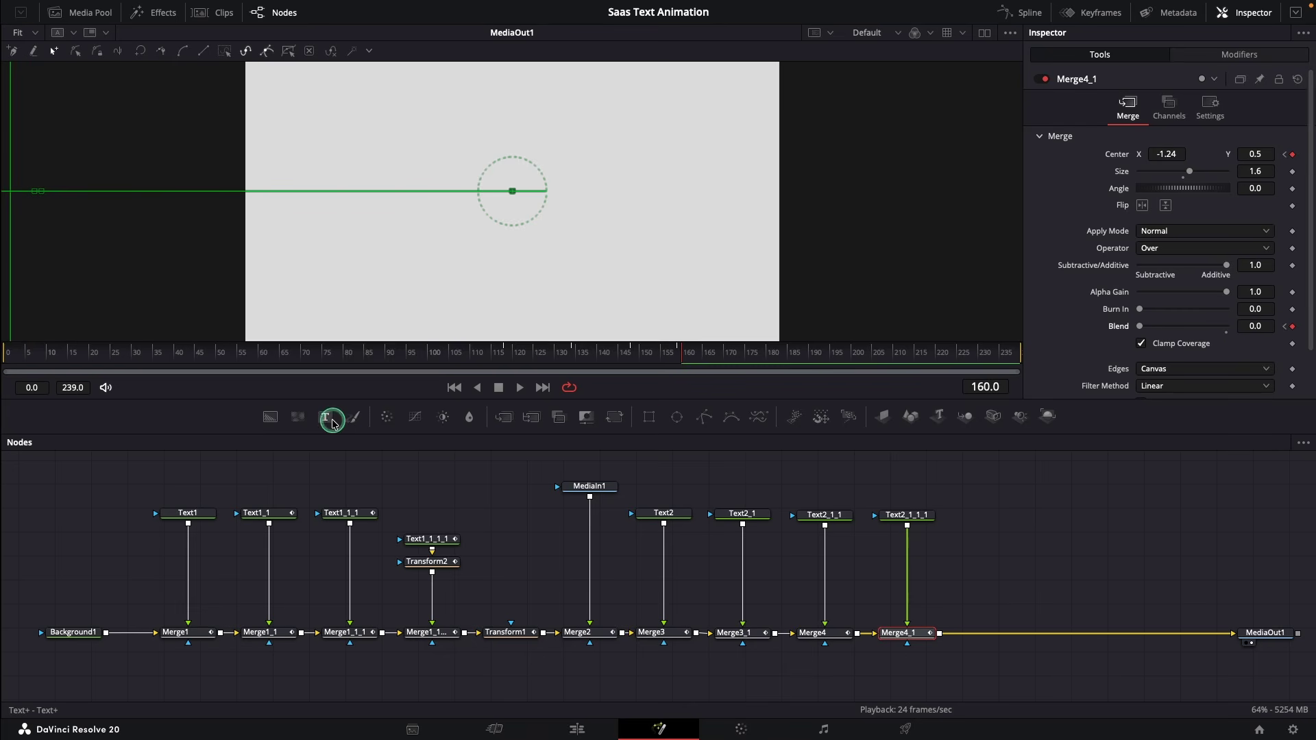
Add a Text+ node merged in after Merge4_1 and set its text to "with".
{"action": "left_click_drag", "start_coordinate": [389, 459], "coordinate": [939, 632]}
{"action": "left_click", "coordinate": [991, 558]}
{"action": "left_click", "coordinate": [1098, 258]}
{"action": "type", "text": "with"}
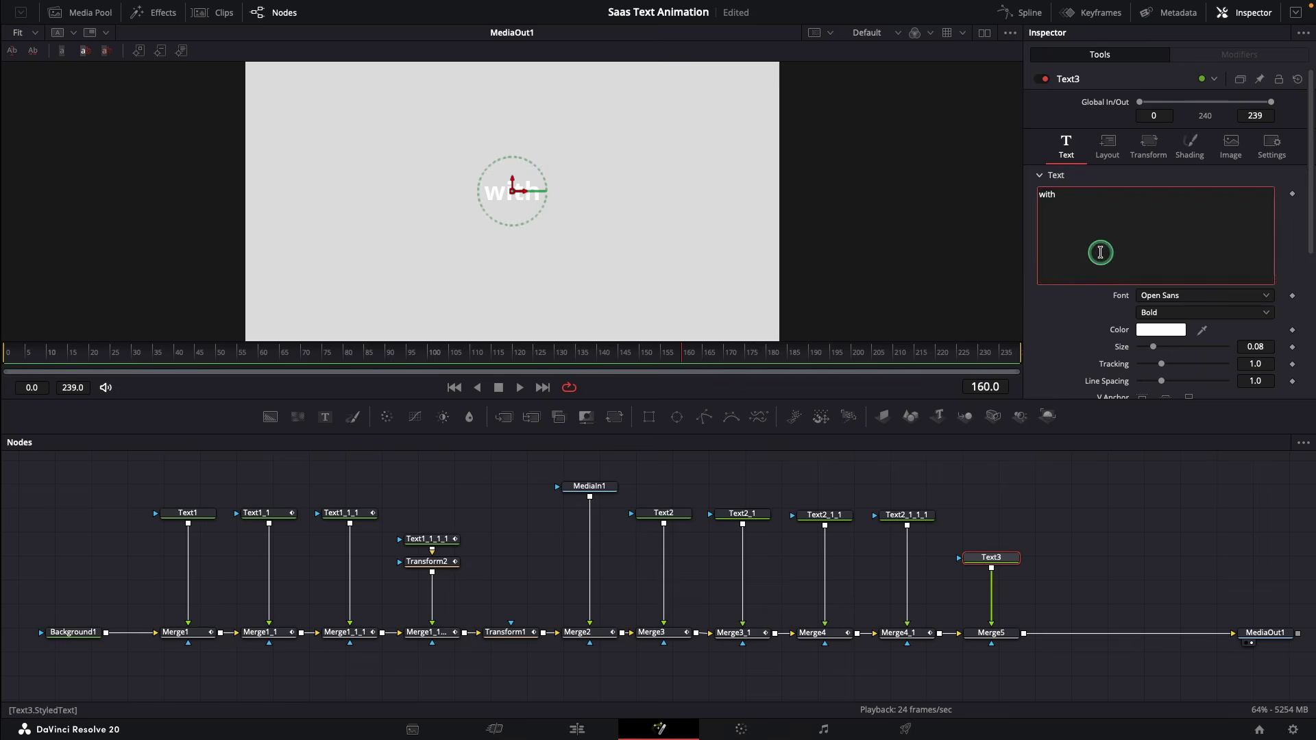
Colour the "with" text magenta, set its size to 0.1 and anchor it at its left edge.
{"action": "left_click", "coordinate": [1162, 330]}
{"action": "left_click", "coordinate": [1028, 170]}
{"action": "left_click", "coordinate": [994, 68]}
{"action": "left_click", "coordinate": [1096, 320]}
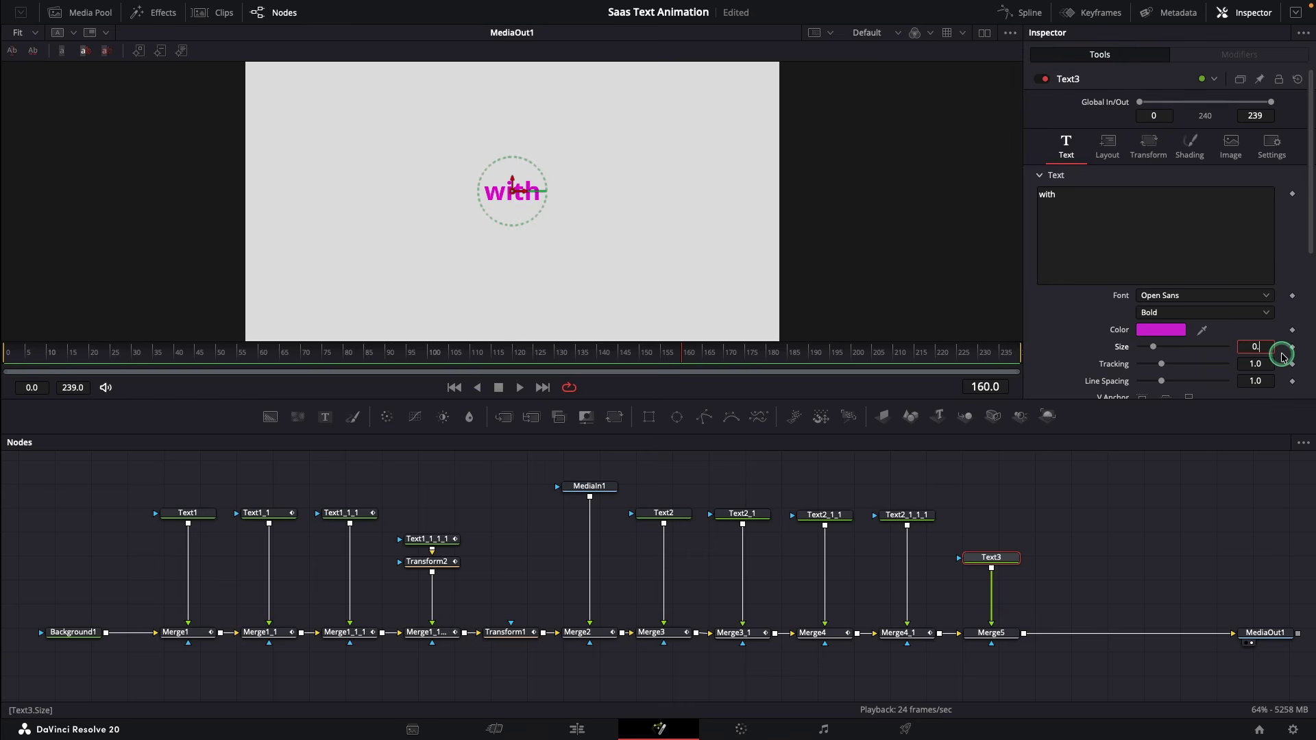
{"action": "type", "text": "0.1"}
{"action": "key", "text": "Return"}
{"action": "scroll", "coordinate": [1138, 374], "scroll_direction": "down", "scroll_amount": 3}
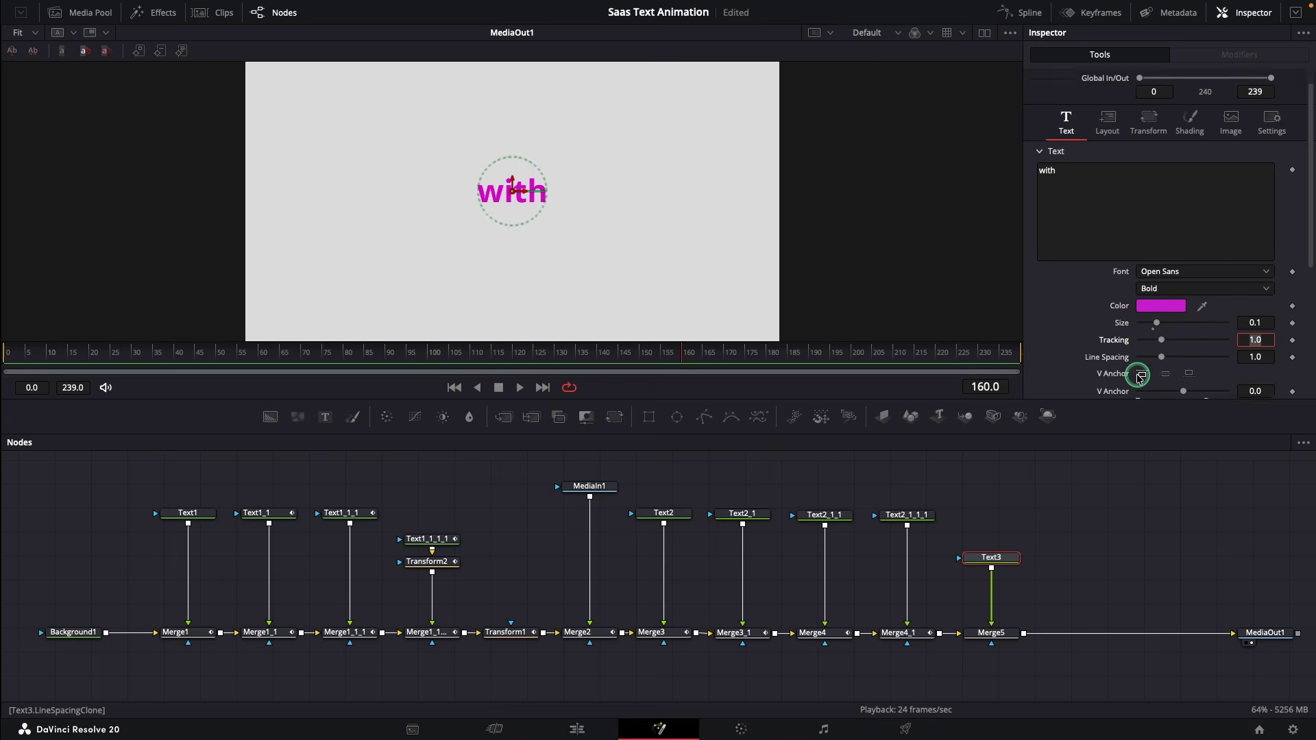
{"action": "left_click", "coordinate": [1142, 381]}
Keyframe Merge5's blend from 0.0 on frame 157 to 1.0 on frame 158.
{"action": "left_click_drag", "start_coordinate": [681, 358], "coordinate": [672, 355]}
{"action": "left_click", "coordinate": [986, 632]}
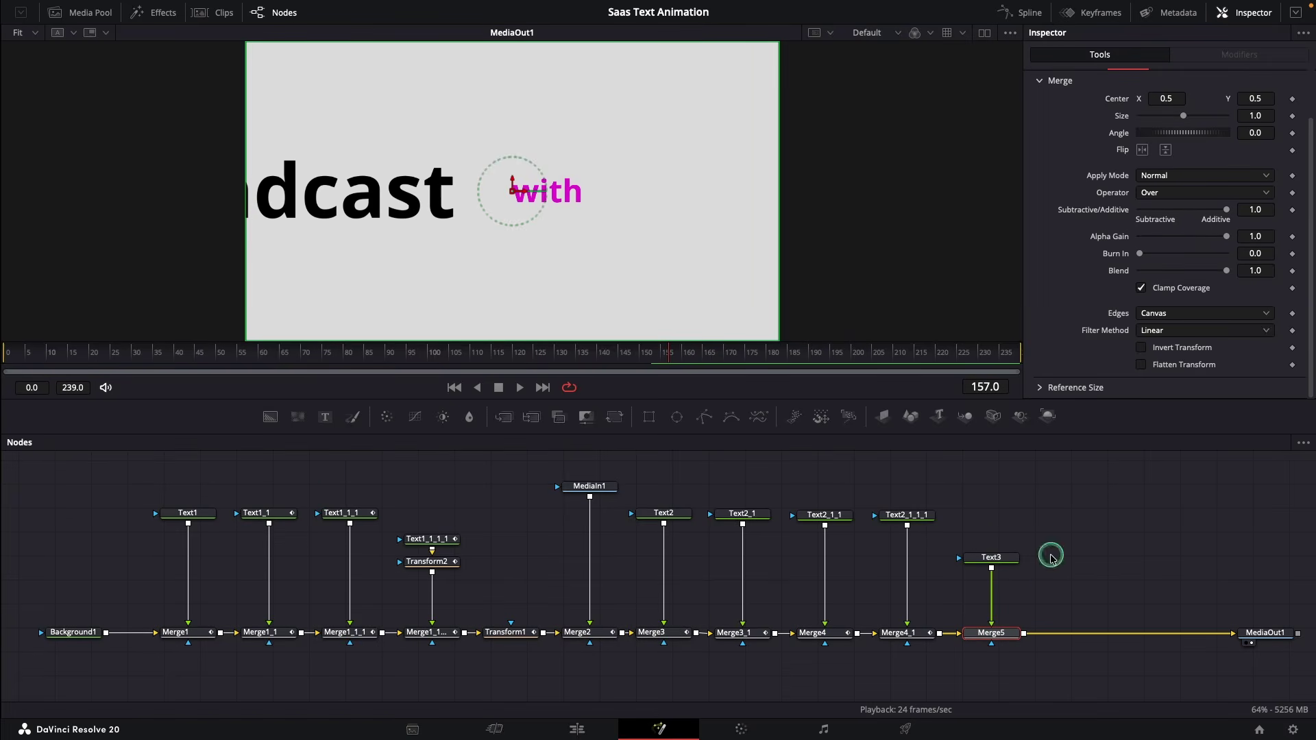
{"action": "left_click_drag", "start_coordinate": [1221, 273], "coordinate": [1197, 277]}
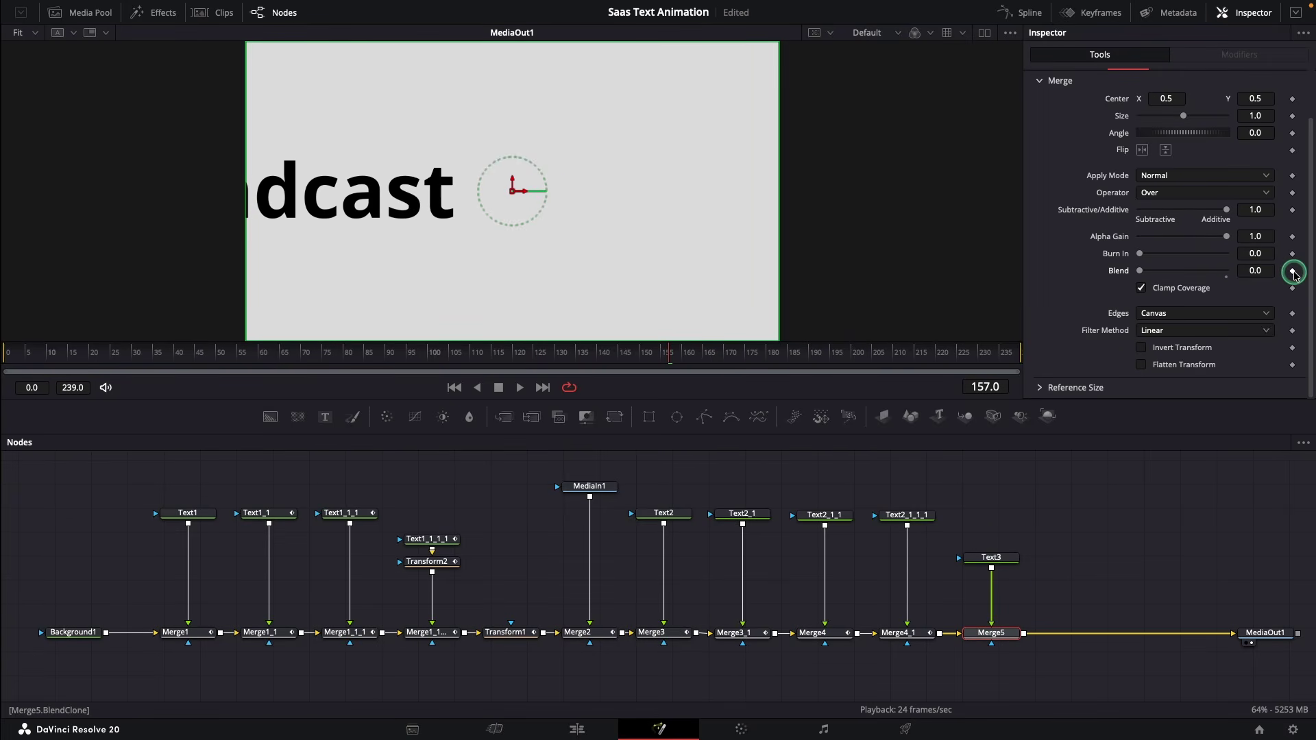
{"action": "key", "text": "Right"}
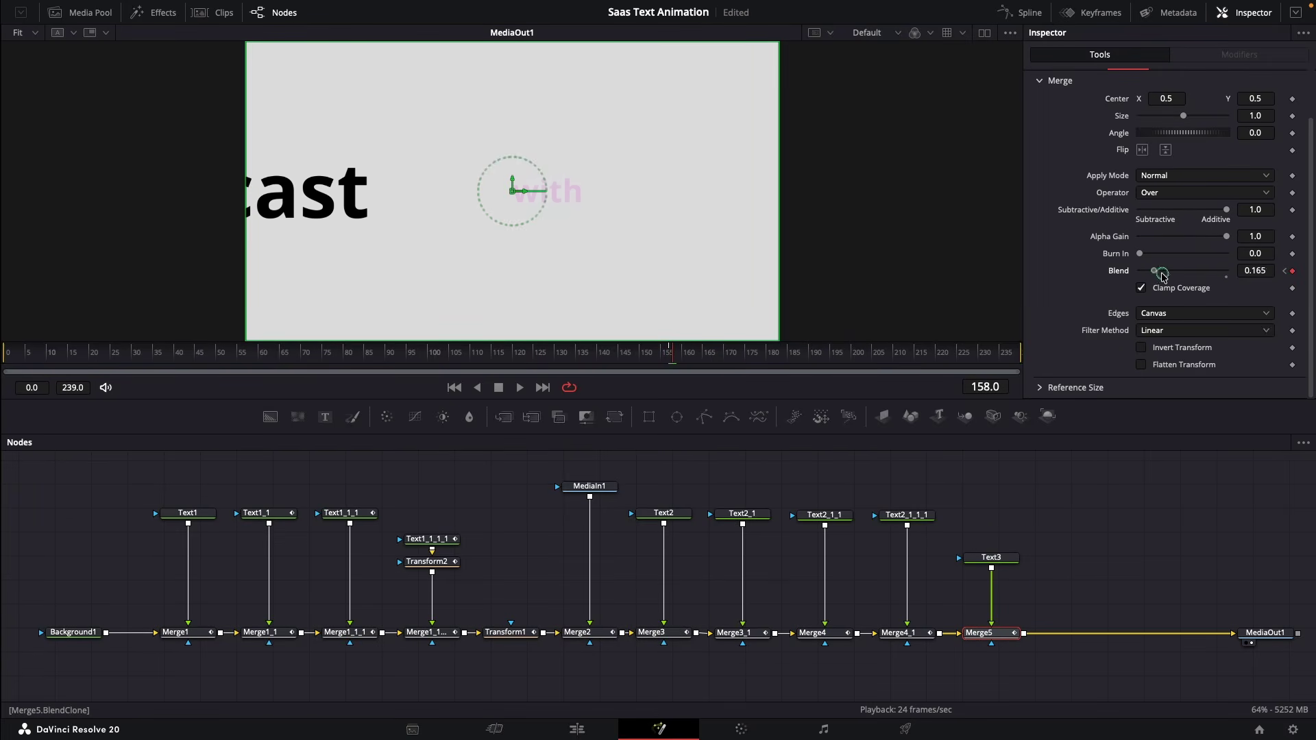
Keyframe Merge5's centre from X 0.5 on frame 157 to X -0.394 on frame 197, drifting slowly between about frames 172 and 185.
{"action": "left_click", "coordinate": [672, 353]}
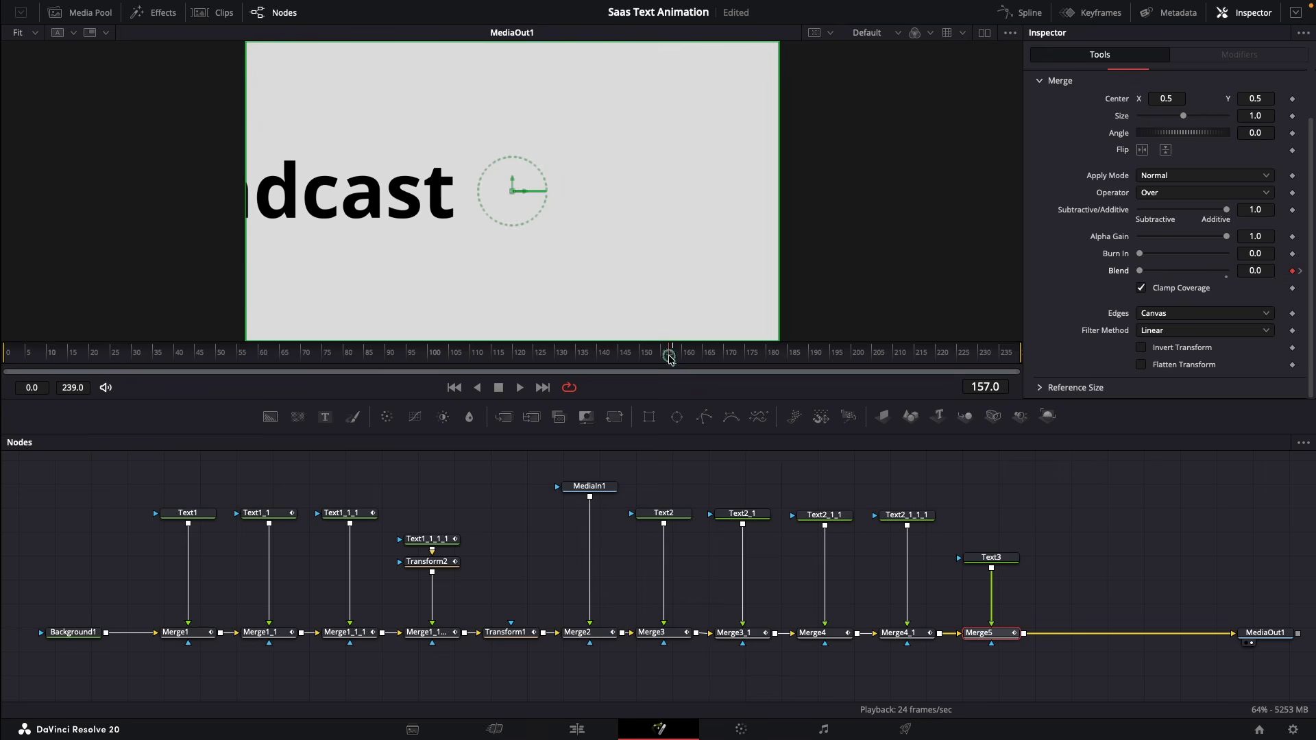
{"action": "left_click", "coordinate": [1292, 100]}
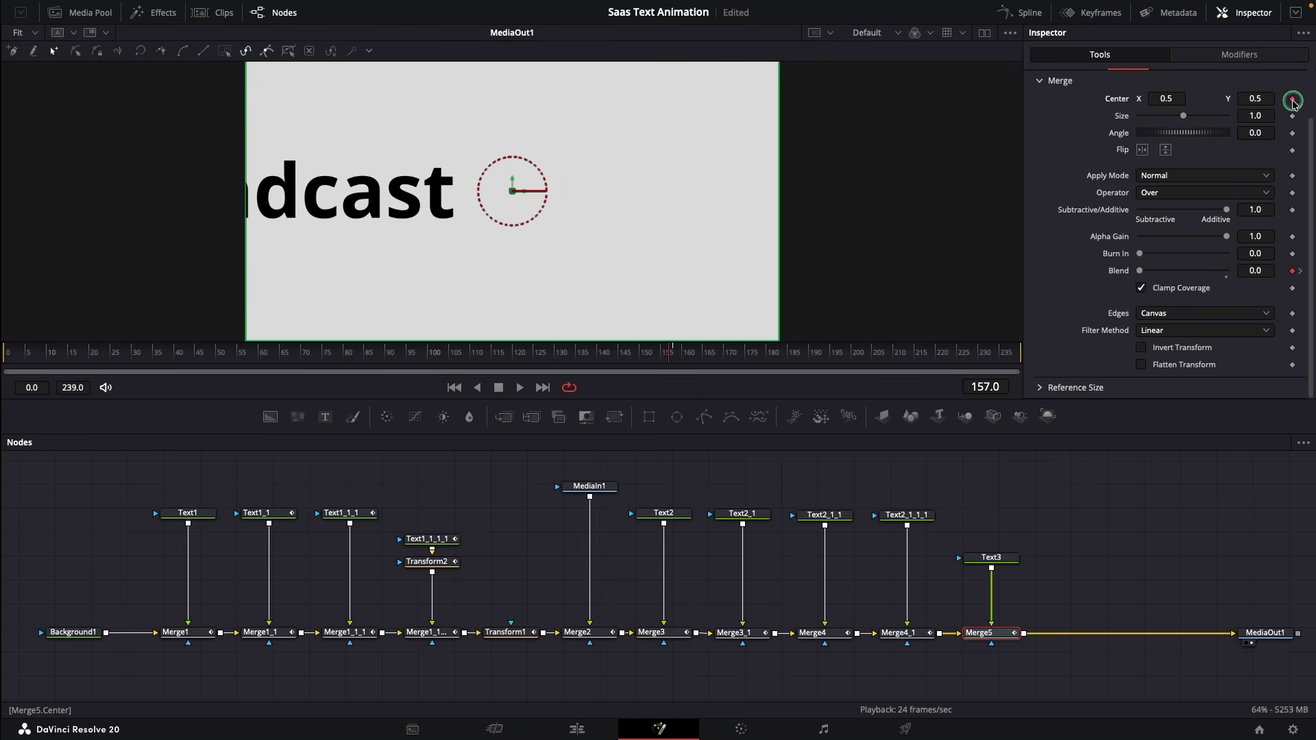
{"action": "left_click_drag", "start_coordinate": [706, 357], "coordinate": [732, 354]}
{"action": "left_click_drag", "start_coordinate": [1165, 98], "coordinate": [686, 144]}
{"action": "left_click", "coordinate": [833, 353]}
Smooth the easing of the keyframes on Merge5's centre displacement curve.
{"action": "left_click", "coordinate": [1023, 12]}
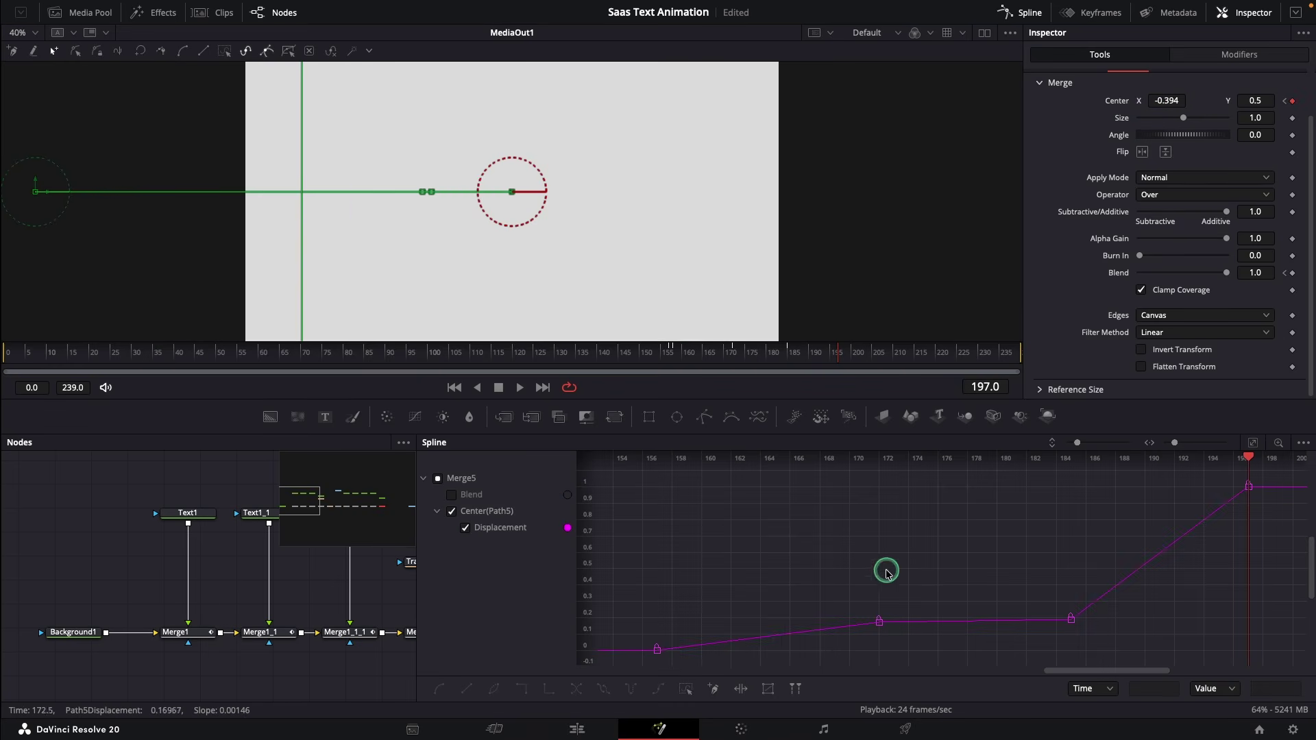
{"action": "left_click_drag", "start_coordinate": [894, 581], "coordinate": [646, 669]}
{"action": "key", "text": "s"}
{"action": "left_click_drag", "start_coordinate": [1253, 494], "coordinate": [1055, 647]}
{"action": "key", "text": "s"}
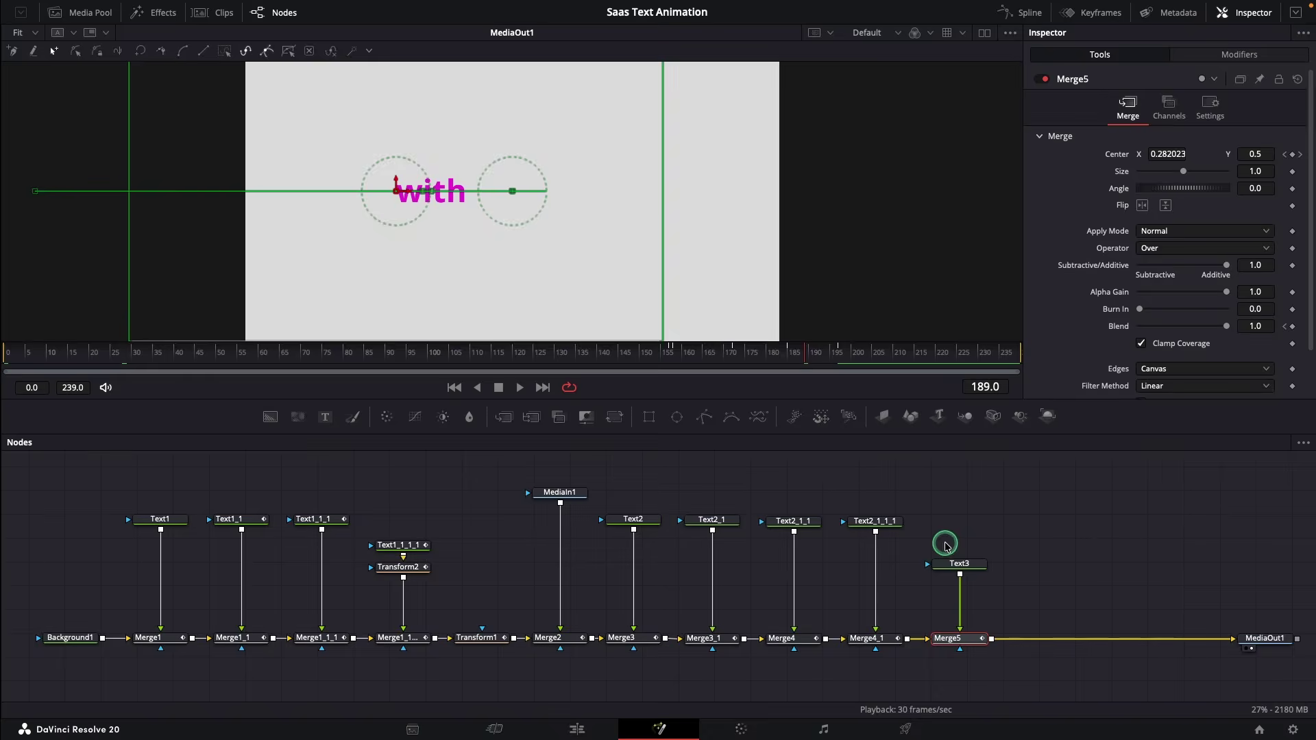
Duplicate Text3 with its merge, insert the copy after Merge5, and change the copied text to "these".
{"action": "left_click_drag", "start_coordinate": [936, 545], "coordinate": [987, 621]}
{"action": "key", "text": "ctrl+v"}
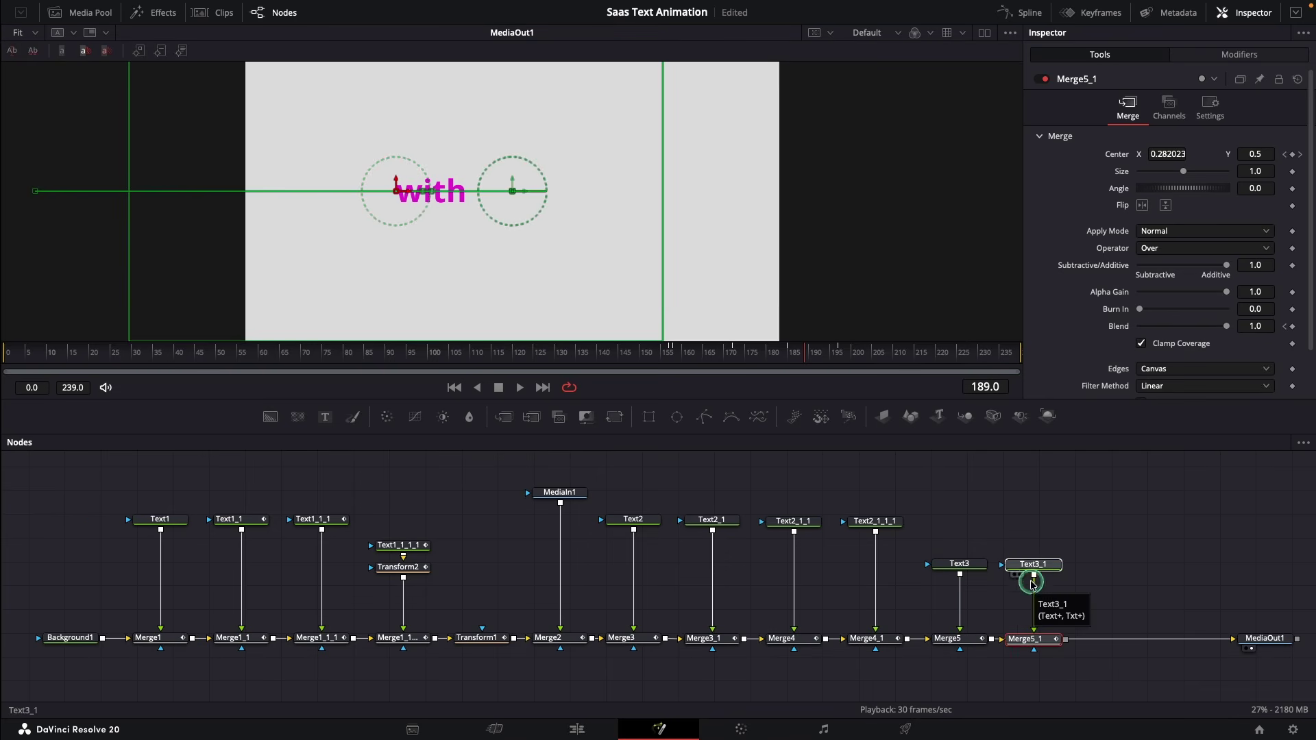
{"action": "left_click_drag", "start_coordinate": [1039, 639], "coordinate": [1044, 638]}
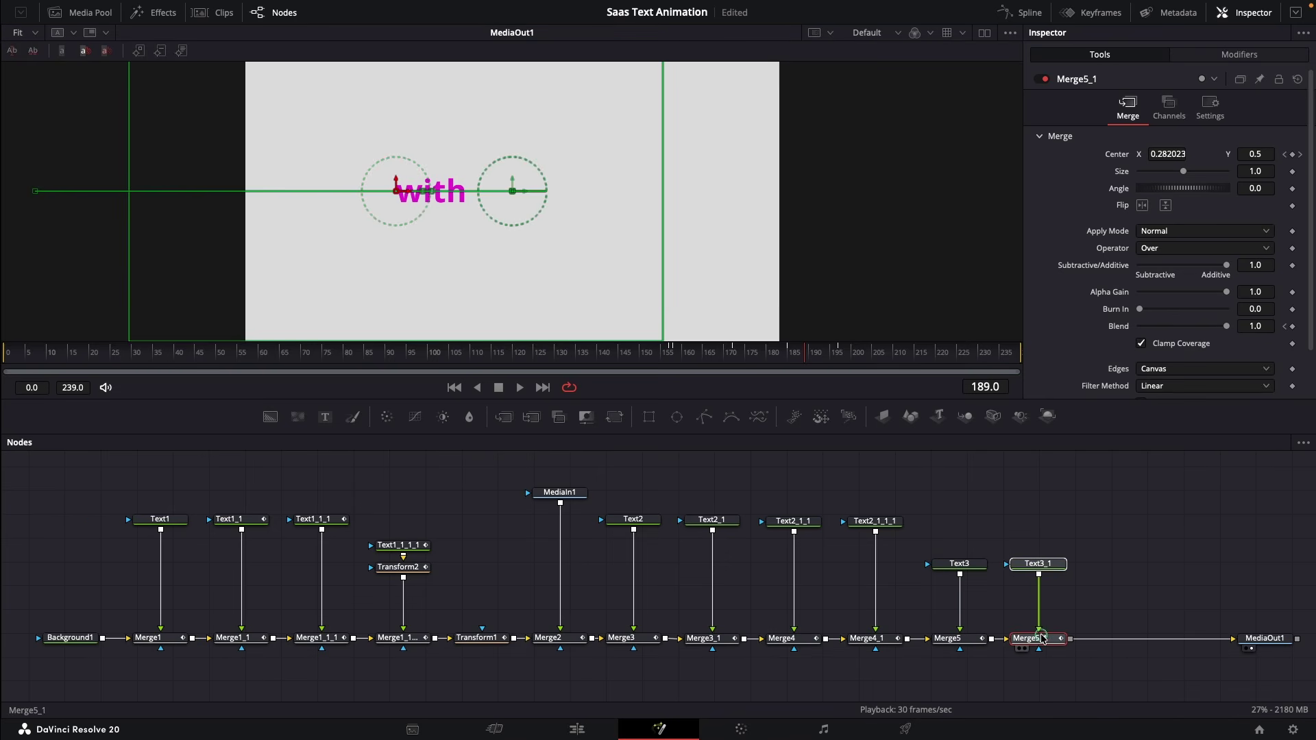
{"action": "left_click", "coordinate": [1039, 563]}
{"action": "left_click", "coordinate": [1094, 254]}
{"action": "type", "text": "these"}
Set the "these" text's layout centre X to 0.647 so it follows "with".
{"action": "left_click", "coordinate": [1103, 148]}
{"action": "left_click_drag", "start_coordinate": [1165, 212], "coordinate": [1271, 215]}
{"action": "scroll", "coordinate": [1156, 244], "scroll_direction": "down", "scroll_amount": 2}
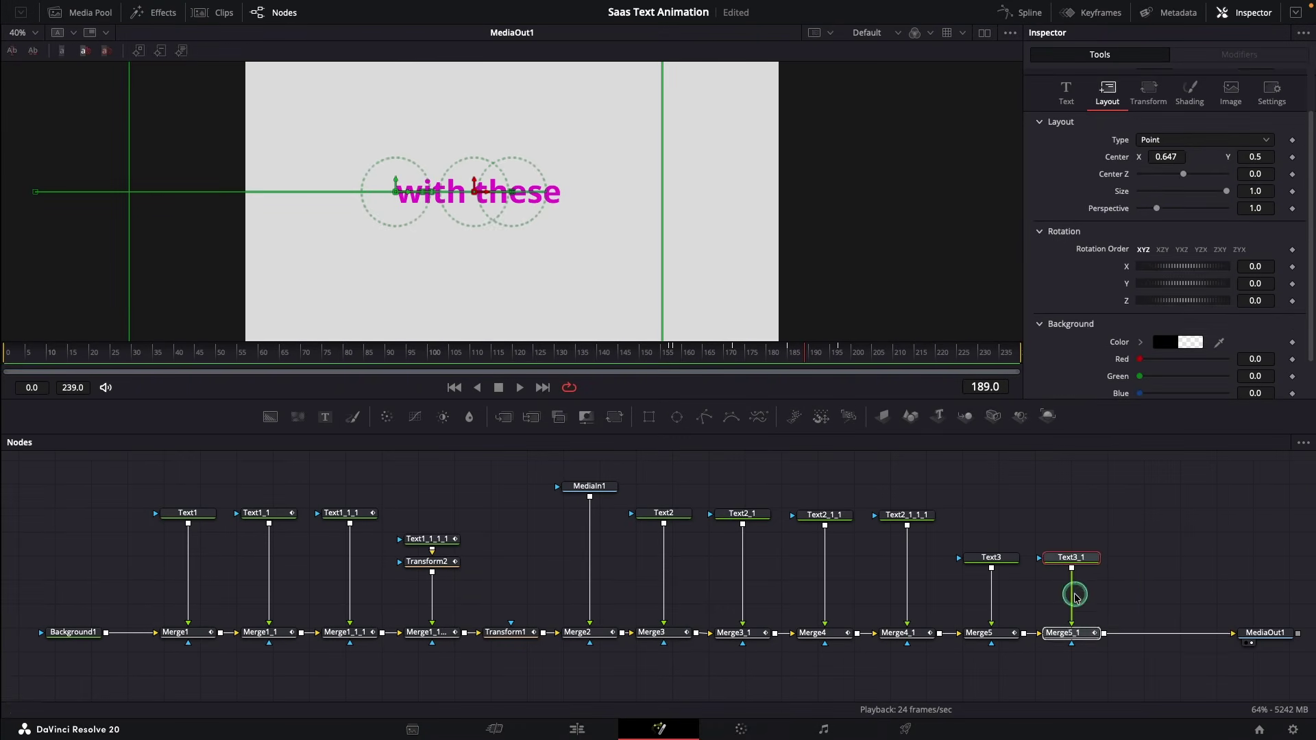
Move Merge5_1's blend keyframes slightly later so "these" appears after "with", and scrub to frame 183.
{"action": "left_click", "coordinate": [1051, 694]}
{"action": "left_click", "coordinate": [1094, 14]}
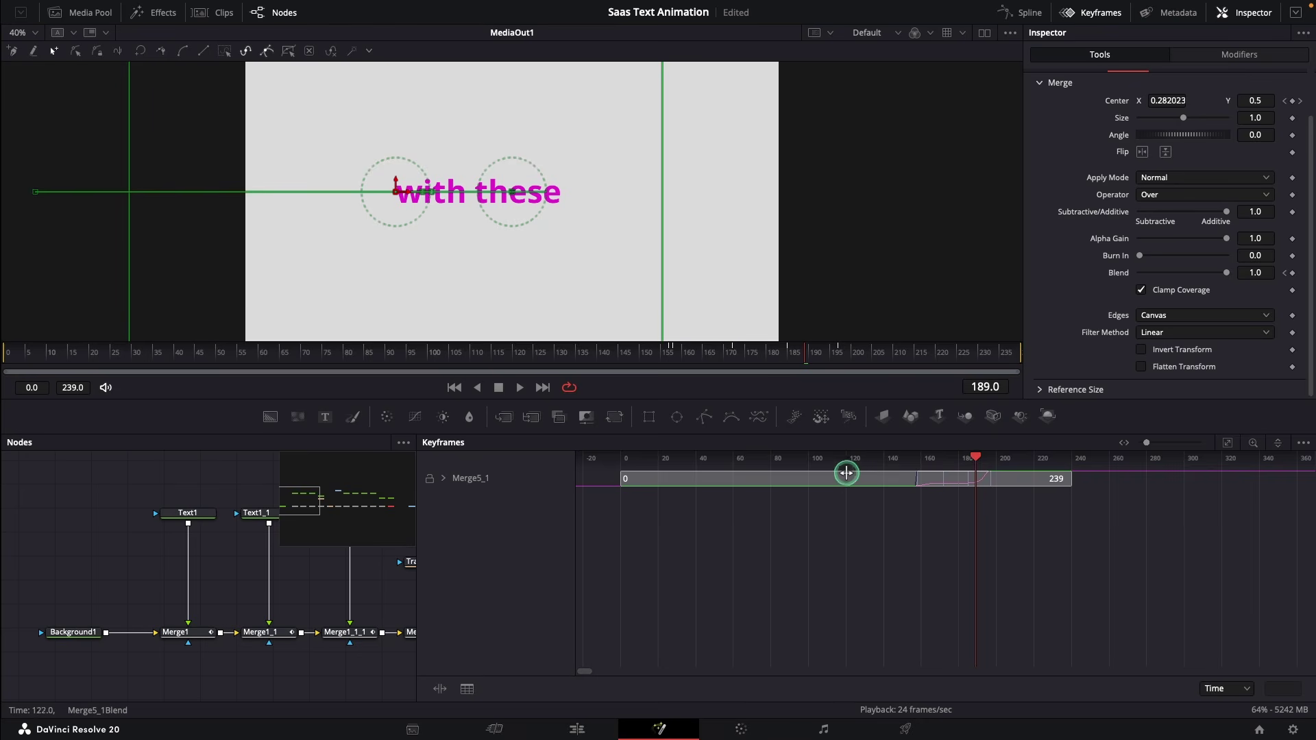
{"action": "left_click_drag", "start_coordinate": [824, 477], "coordinate": [828, 477]}
{"action": "left_click", "coordinate": [1108, 13]}
{"action": "left_click_drag", "start_coordinate": [662, 354], "coordinate": [730, 384]}
Add a Text+ node merged in after Merge5_1 and set its text to "SCOREBOARDS".
{"action": "left_click_drag", "start_coordinate": [644, 477], "coordinate": [1073, 633]}
{"action": "left_click", "coordinate": [1148, 514]}
{"action": "type", "text": "SCOREBOARDS"}
Give the "SCOREBOARDS" text a gradient fill and colour the gradient's start magenta.
{"action": "left_click", "coordinate": [1192, 100]}
{"action": "left_click", "coordinate": [1246, 294]}
{"action": "scroll", "coordinate": [1193, 288], "scroll_direction": "down", "scroll_amount": 5}
{"action": "left_click", "coordinate": [1169, 235]}
{"action": "left_click", "coordinate": [1054, 68]}
{"action": "left_click", "coordinate": [1028, 208]}
{"action": "left_click", "coordinate": [994, 68]}
{"action": "left_click", "coordinate": [1008, 243]}
{"action": "left_click", "coordinate": [1107, 321]}
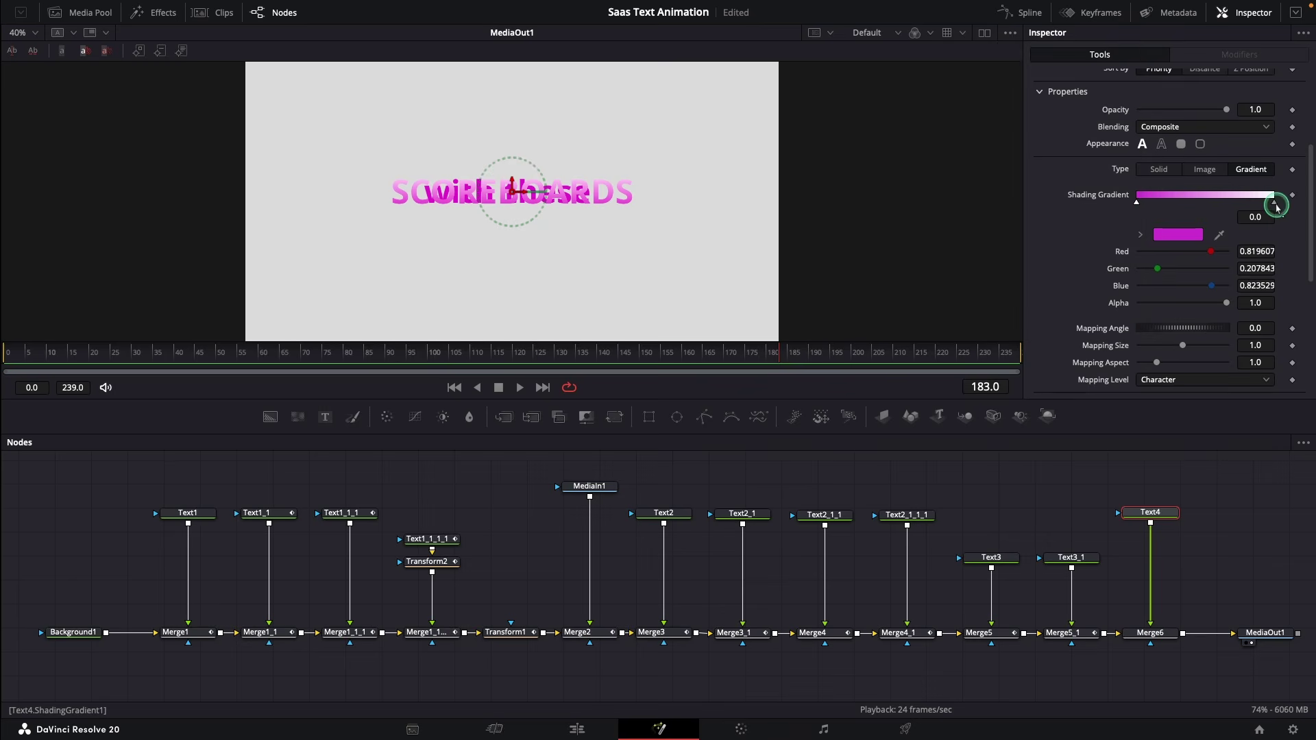
Colour the end of the "SCOREBOARDS" gradient dark purple.
{"action": "left_click", "coordinate": [1273, 203]}
{"action": "left_click", "coordinate": [1179, 235]}
{"action": "left_click", "coordinate": [1054, 68]}
{"action": "left_click", "coordinate": [1055, 197]}
{"action": "left_click", "coordinate": [1107, 321]}
Set the gradient's mapping angle to 91.3, size to 0.819, aspect to 1.063 and mapping level to Line.
{"action": "left_click_drag", "start_coordinate": [1148, 328], "coordinate": [1183, 335]}
{"action": "left_click_drag", "start_coordinate": [1157, 363], "coordinate": [1159, 364]}
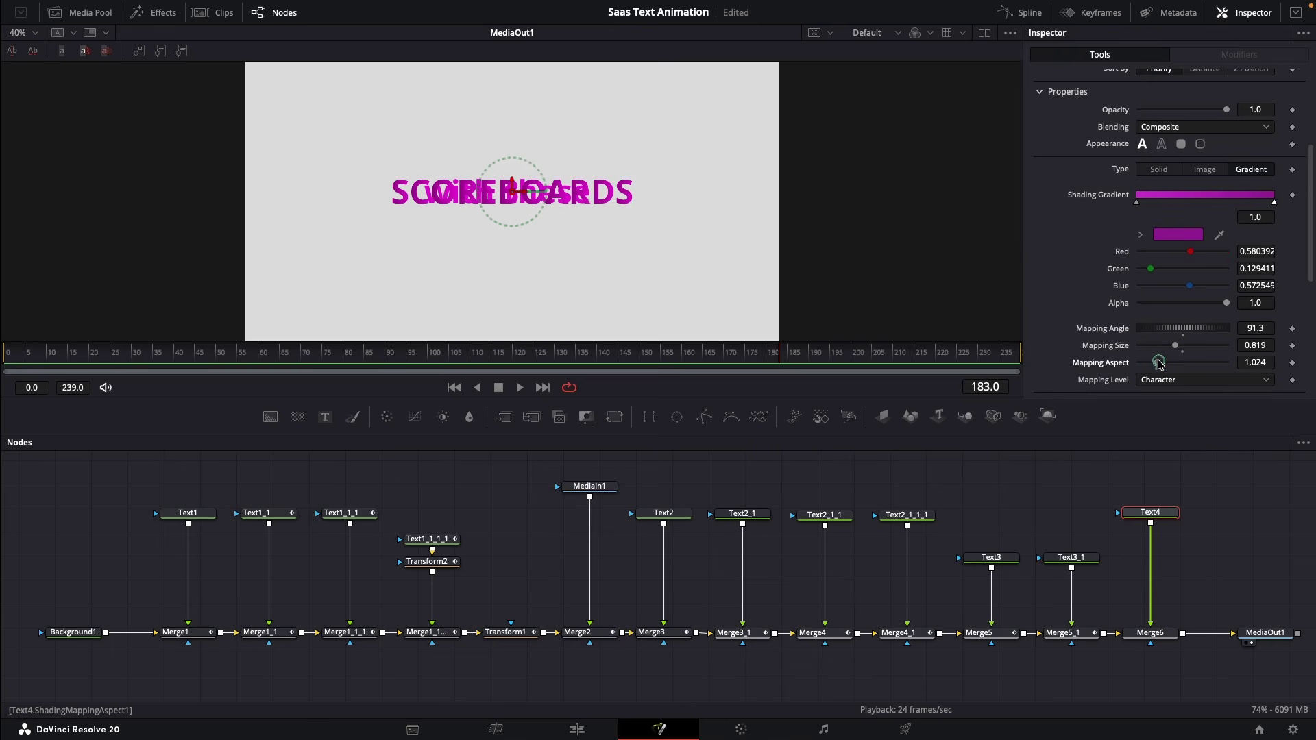
{"action": "left_click", "coordinate": [1157, 379]}
{"action": "left_click", "coordinate": [1154, 420]}
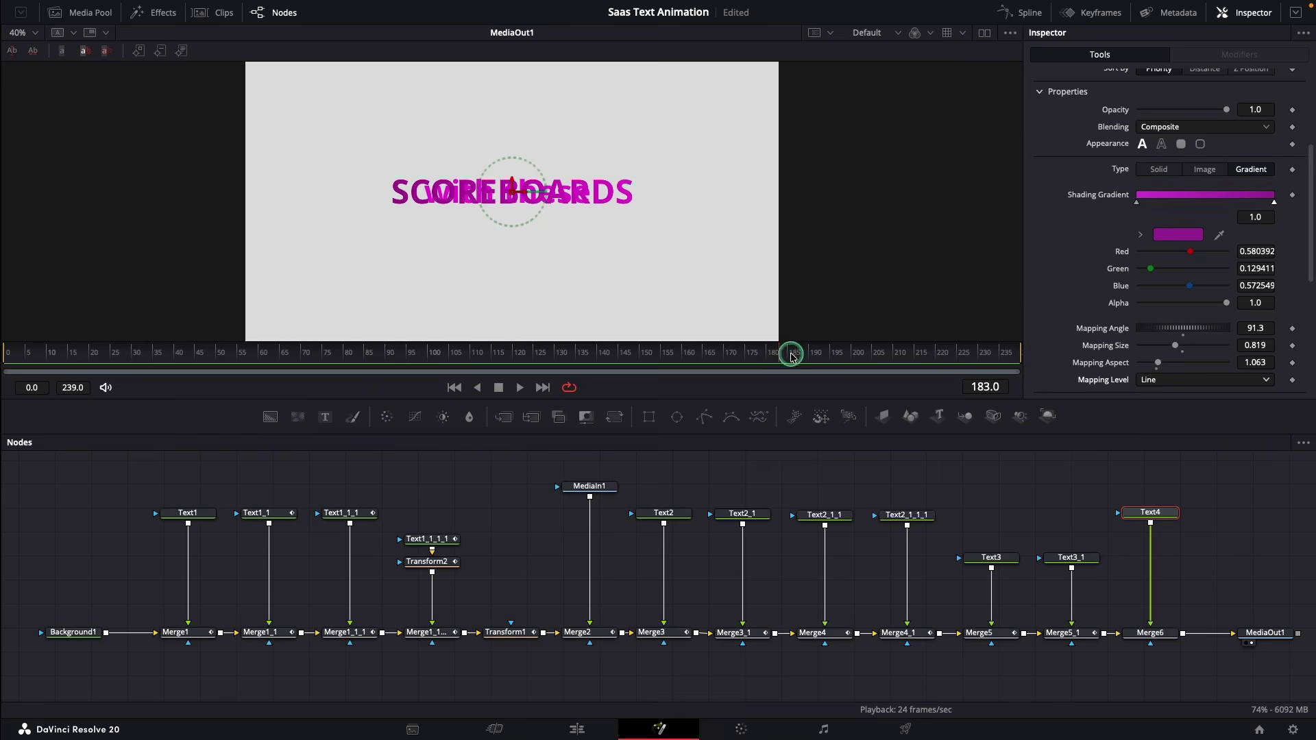
Keyframe Merge6's blend from 0.0 on frame 195 to 0.969 on frame 196.
{"action": "left_click_drag", "start_coordinate": [781, 356], "coordinate": [837, 355]}
{"action": "left_click", "coordinate": [1150, 632]}
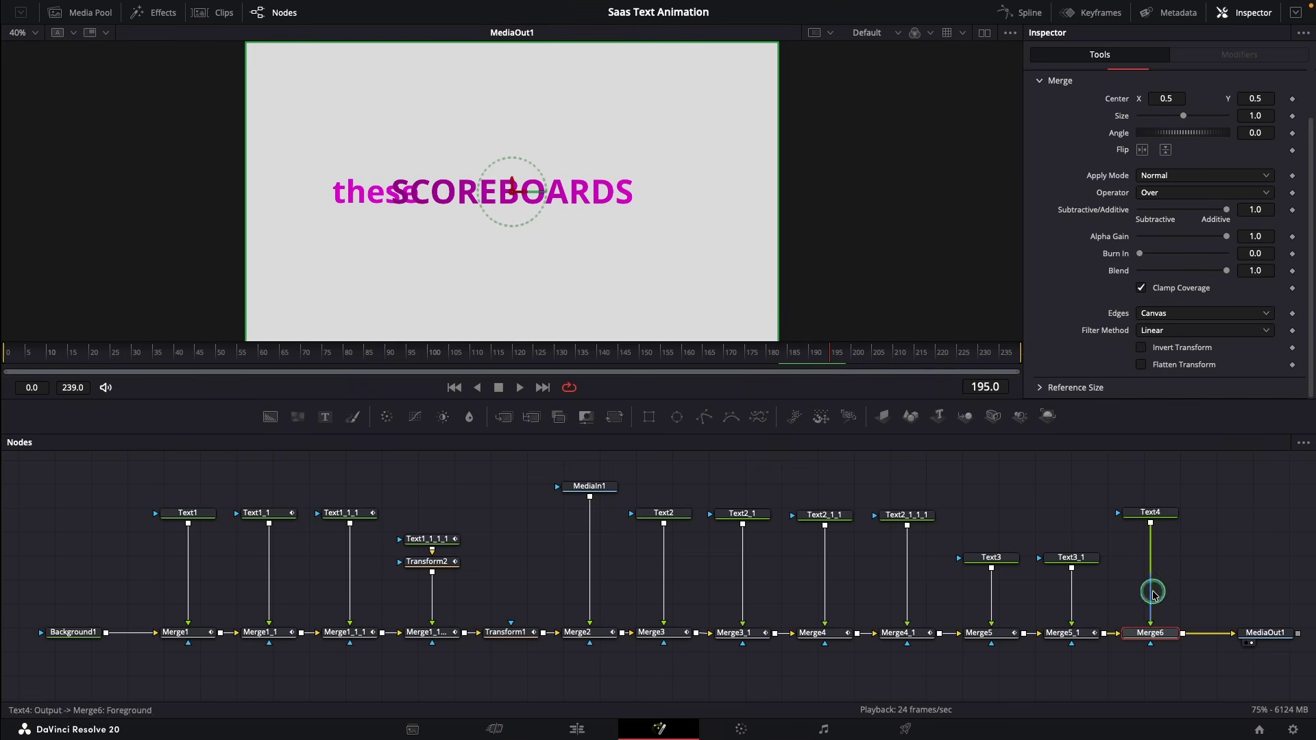
{"action": "mouse_move", "coordinate": [1224, 277]}
{"action": "left_mouse_down"}
{"action": "mouse_move", "coordinate": [1188, 274]}
{"action": "mouse_move", "coordinate": [1224, 277]}
{"action": "left_mouse_up"}
{"action": "key", "text": "Right"}
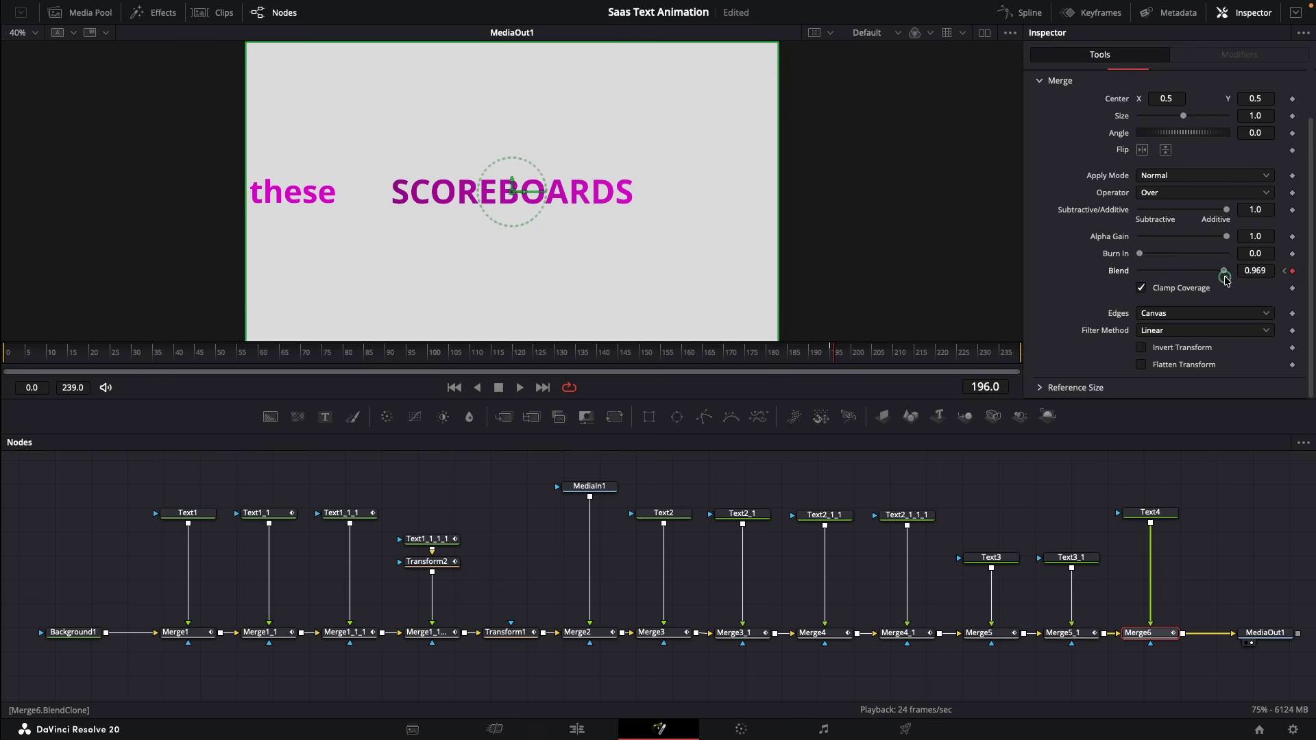
Keyframe Merge6's size from 1.0 on frame 195 to 1.8 on about frame 202.
{"action": "left_click", "coordinate": [832, 356]}
{"action": "left_click", "coordinate": [1227, 175]}
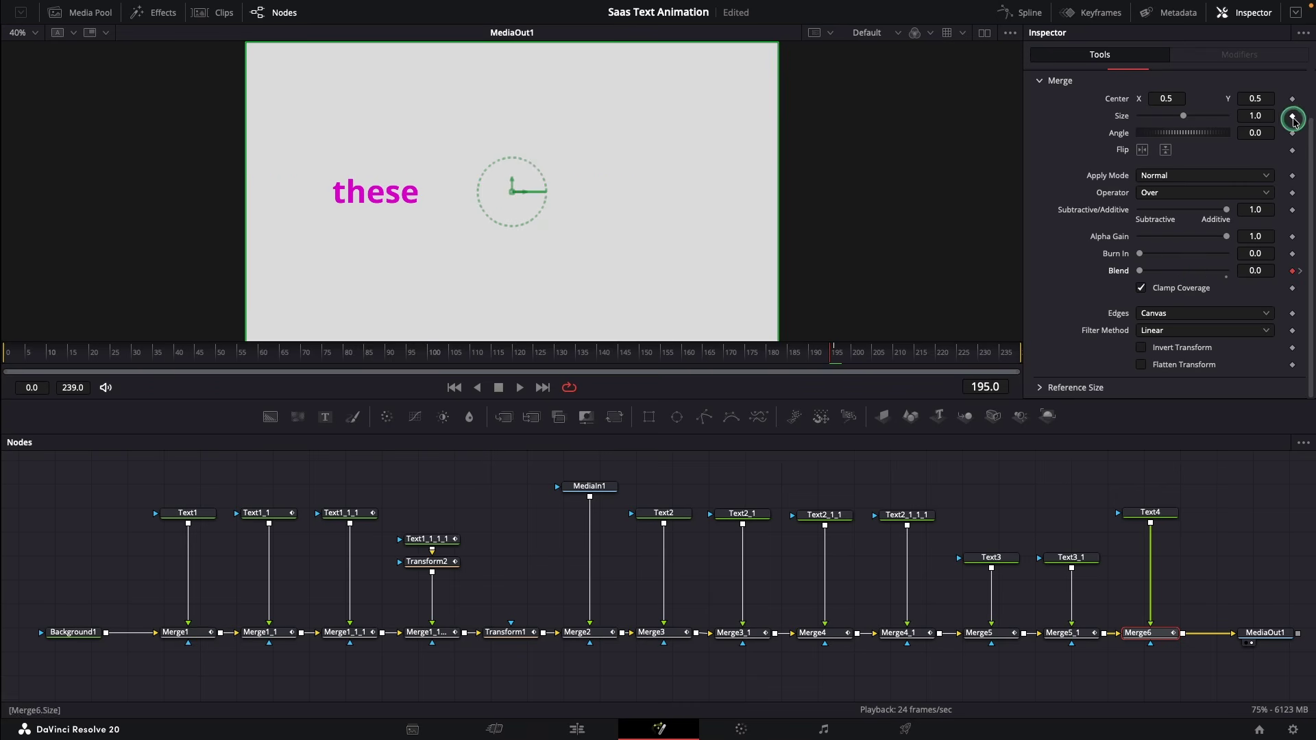
{"action": "left_click", "coordinate": [856, 357]}
{"action": "left_click", "coordinate": [1245, 122]}
{"action": "type", "text": "1.8"}
{"action": "key", "text": "Tab"}
Keyframe Merge6's size to 1.6 on frame 207 and 1.55 on frame 222.
{"action": "left_click", "coordinate": [863, 354]}
{"action": "left_click", "coordinate": [1254, 115]}
{"action": "type", "text": "1.6"}
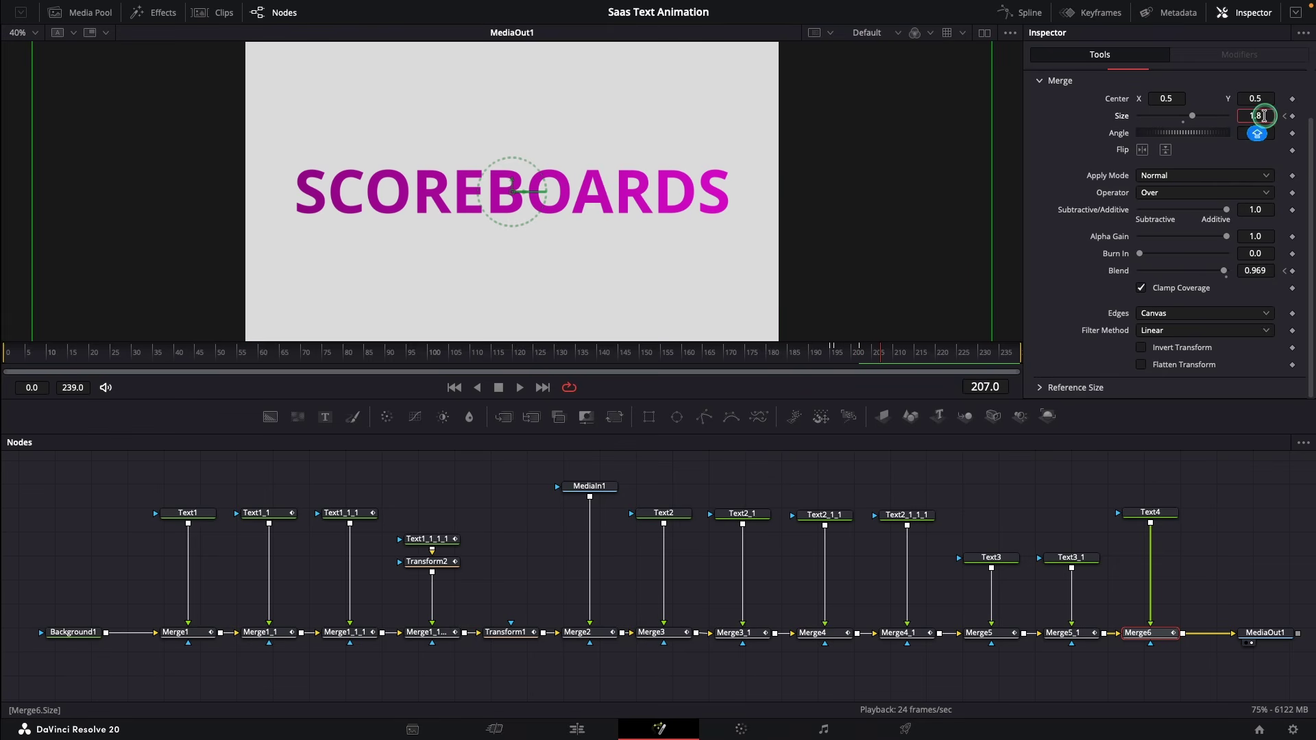
{"action": "key", "text": "Tab"}
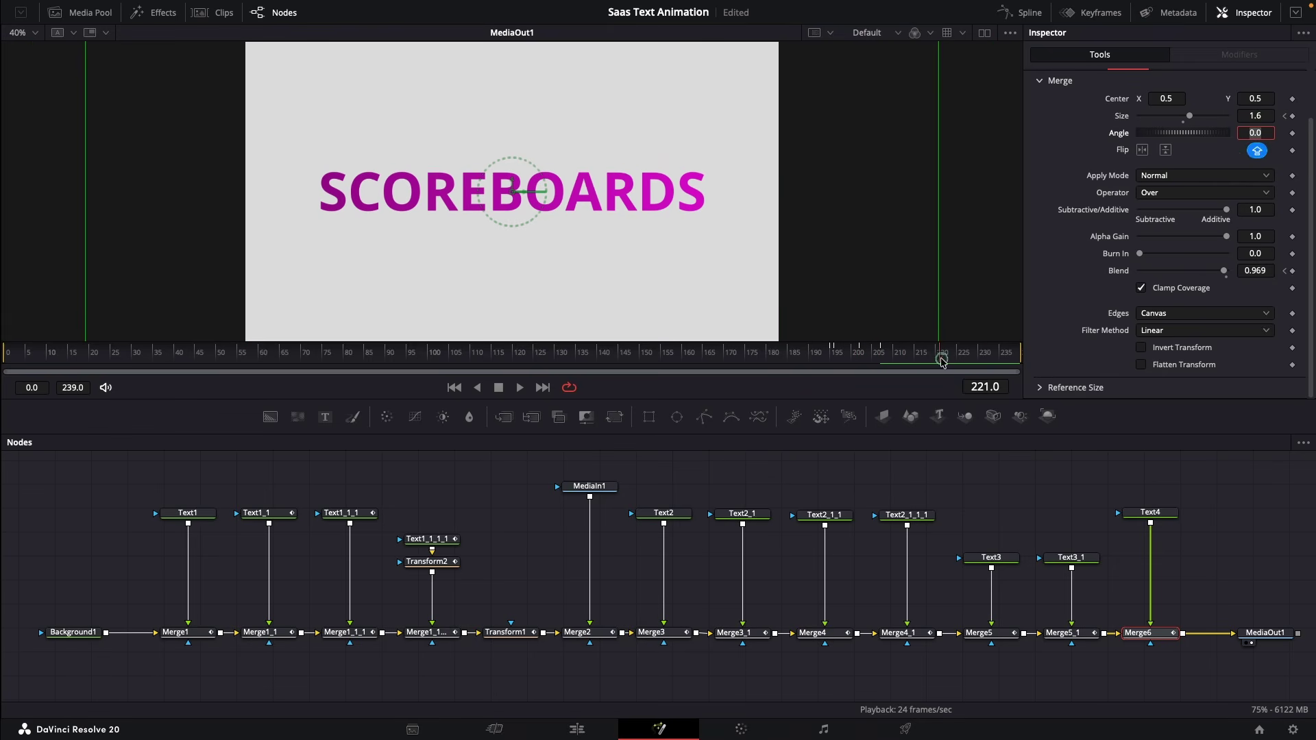
{"action": "left_click", "coordinate": [1264, 115]}
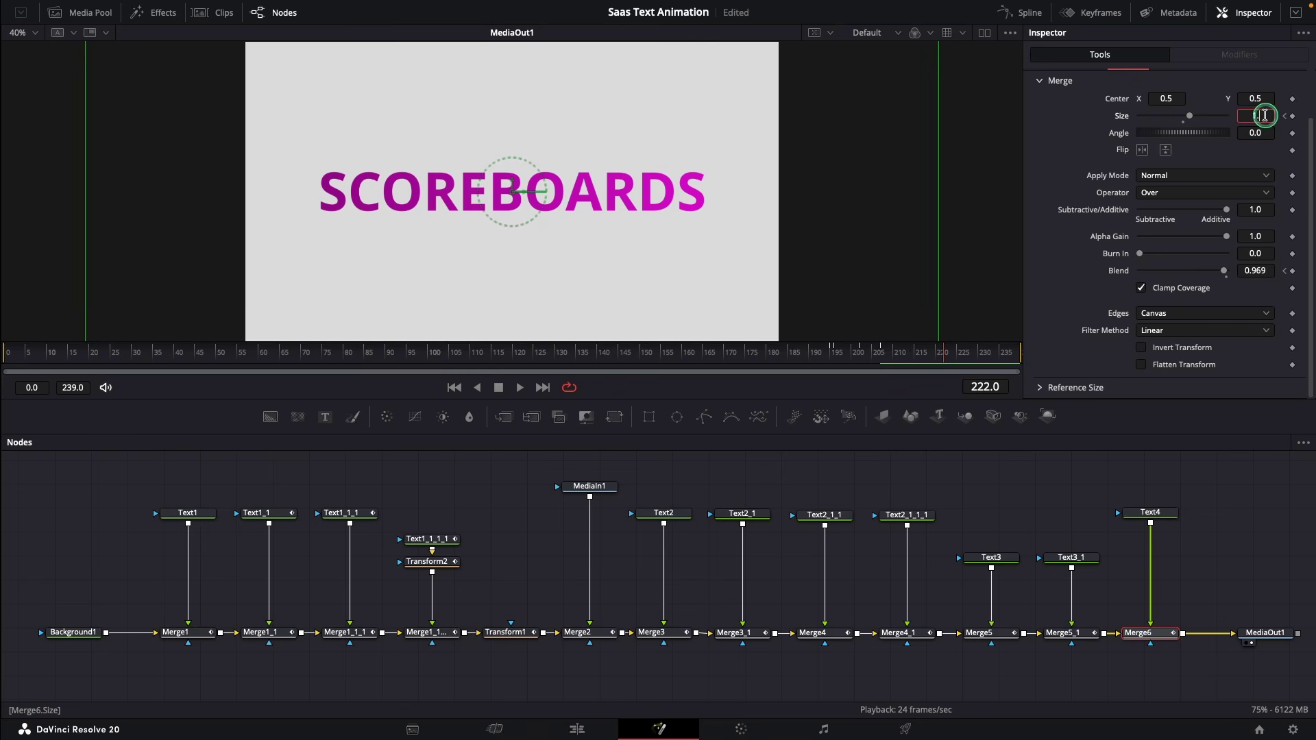
{"action": "type", "text": "1.55"}
{"action": "key", "text": "Return"}
Show only Merge6's size curve fitted to view and adjust its keyframe handles for a smooth ease through the overshoot.
{"action": "left_click", "coordinate": [1022, 12]}
{"action": "left_click", "coordinate": [459, 495]}
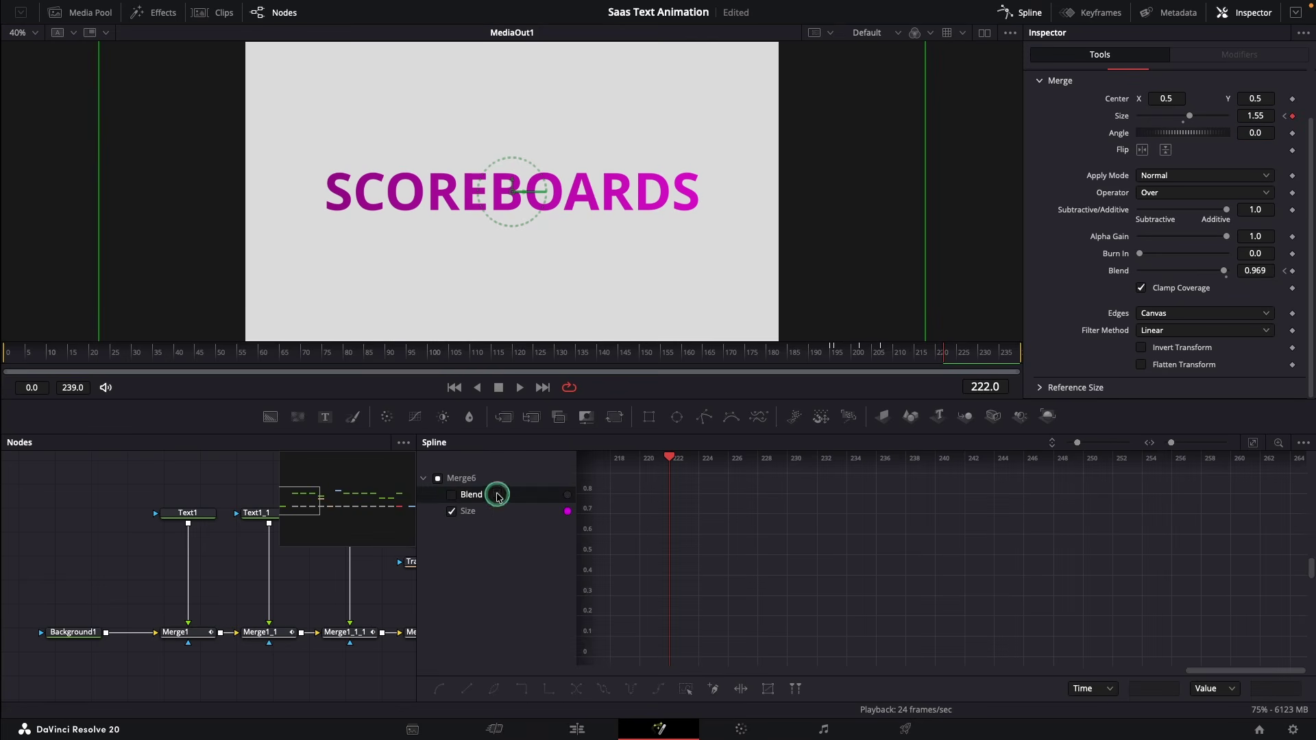
{"action": "left_click", "coordinate": [1249, 443]}
{"action": "left_click", "coordinate": [810, 487]}
{"action": "left_click_drag", "start_coordinate": [758, 540], "coordinate": [729, 487]}
{"action": "left_click", "coordinate": [920, 528]}
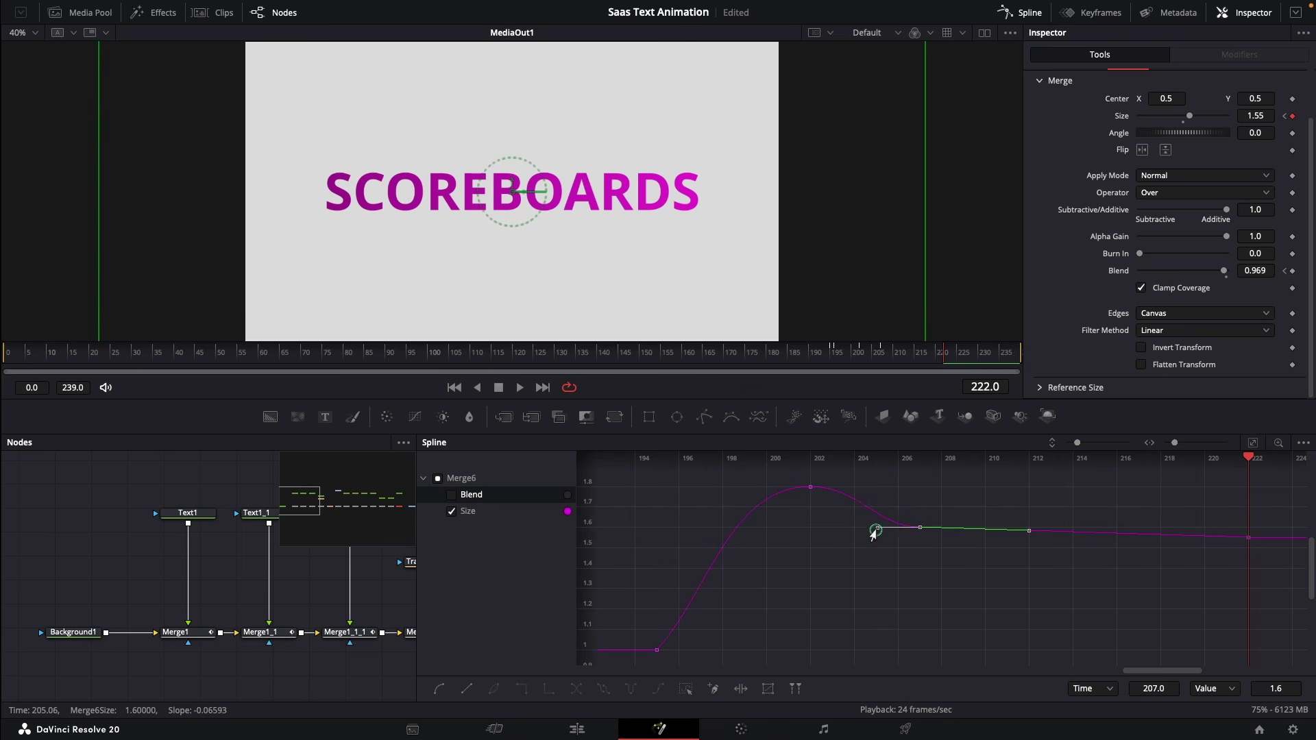